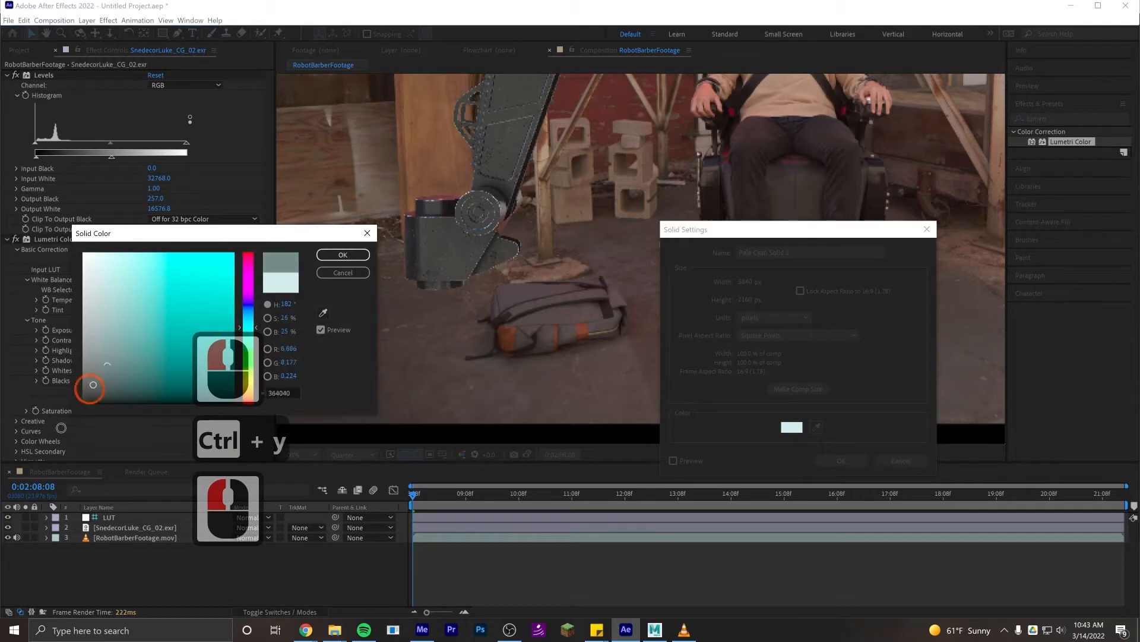
# - Create a new black solid at the comp size of 3840 × 2160 px with square pixels
pyautogui.click(366, 255)
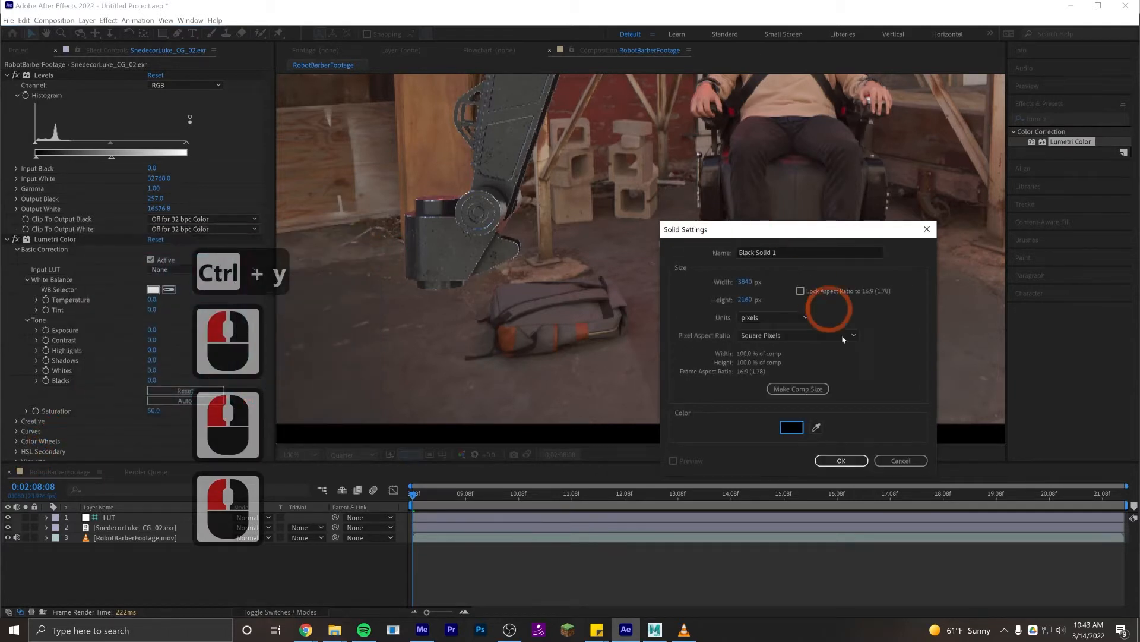
pyautogui.click(841, 460)
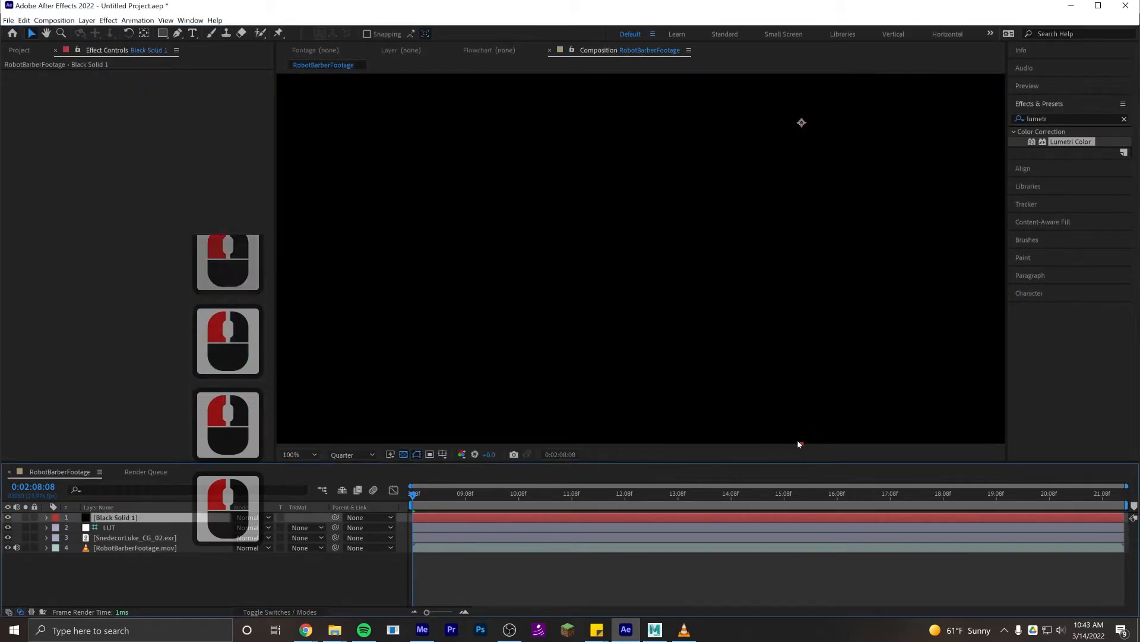
pyautogui.scroll(-2, 737, 314)
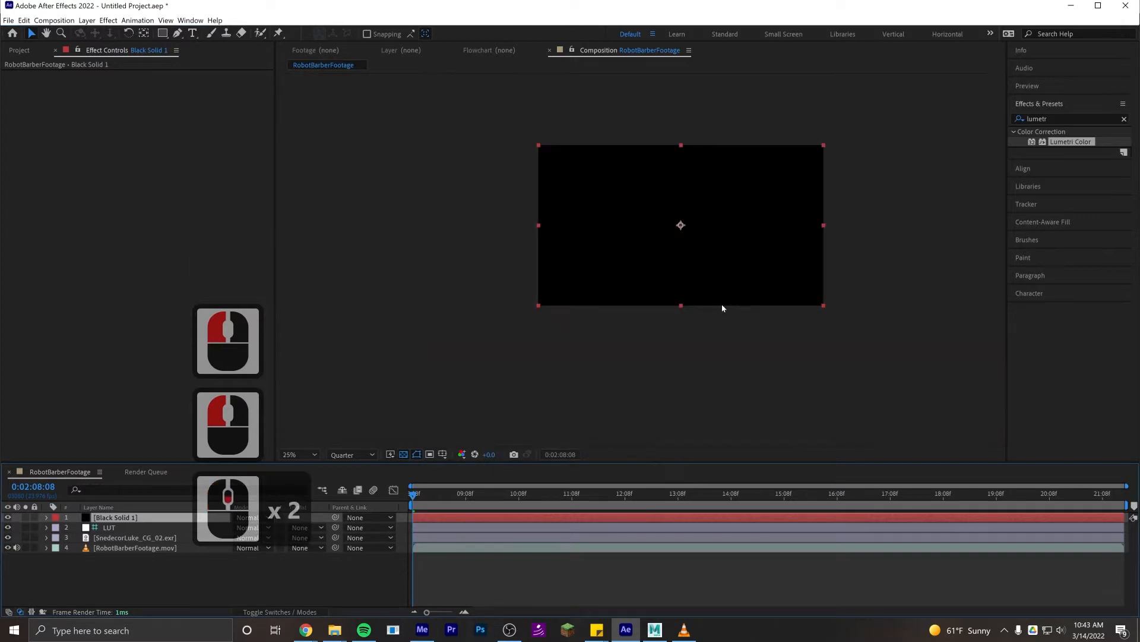
pyautogui.scroll(2, 521, 304)
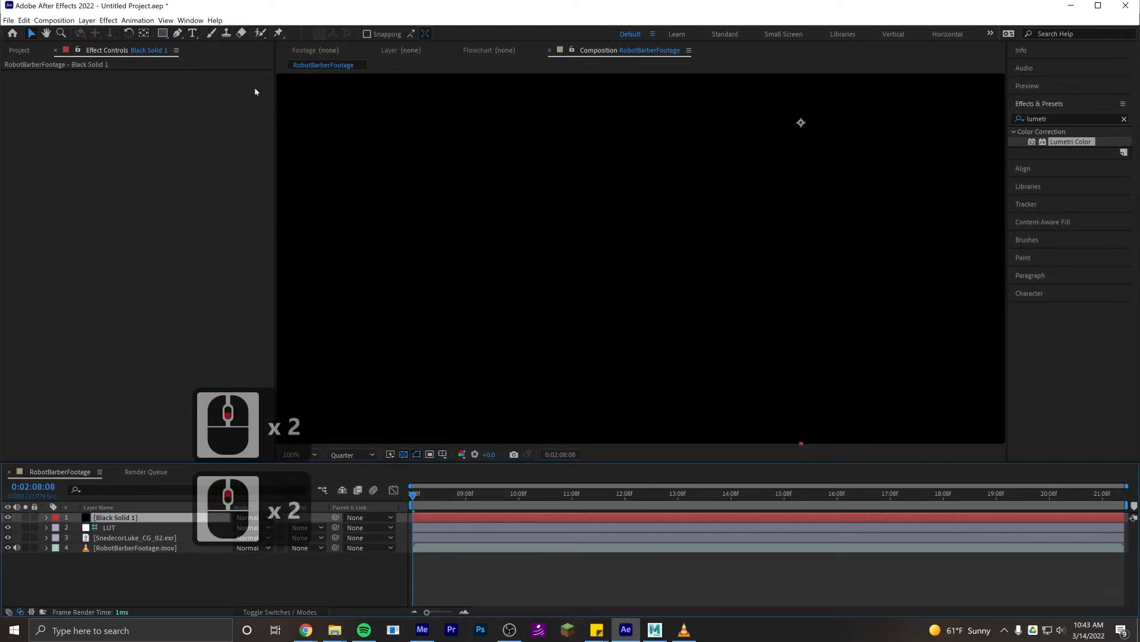
# - Draw a wide, flat mask on the black solid with the Ellipse tool, just below the robot's foot
pyautogui.click(164, 34)
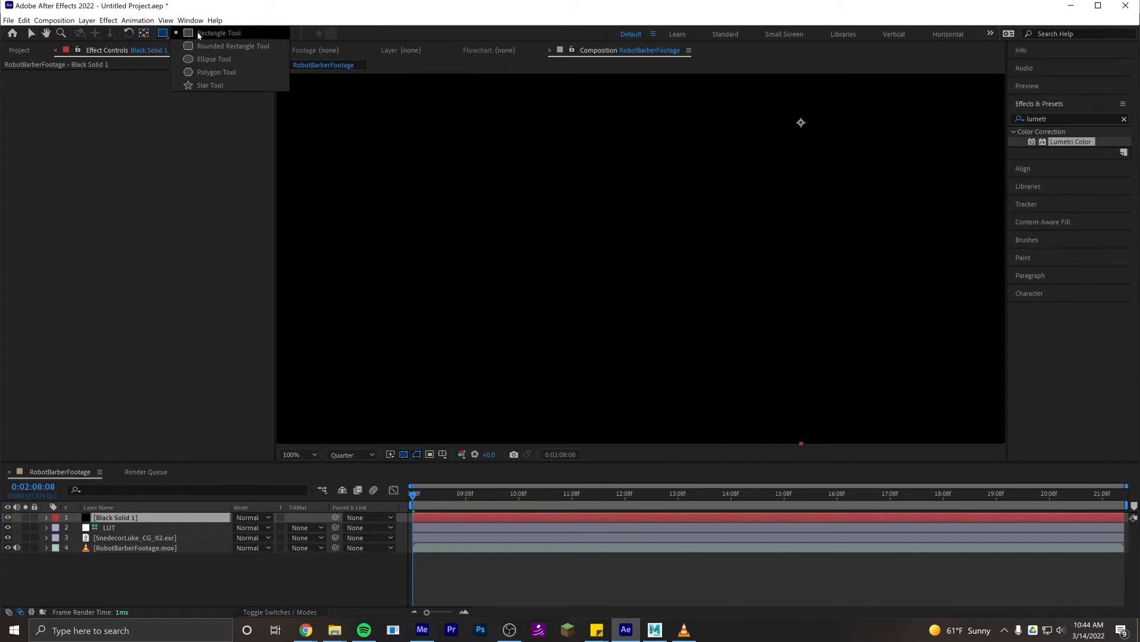
pyautogui.click(214, 60)
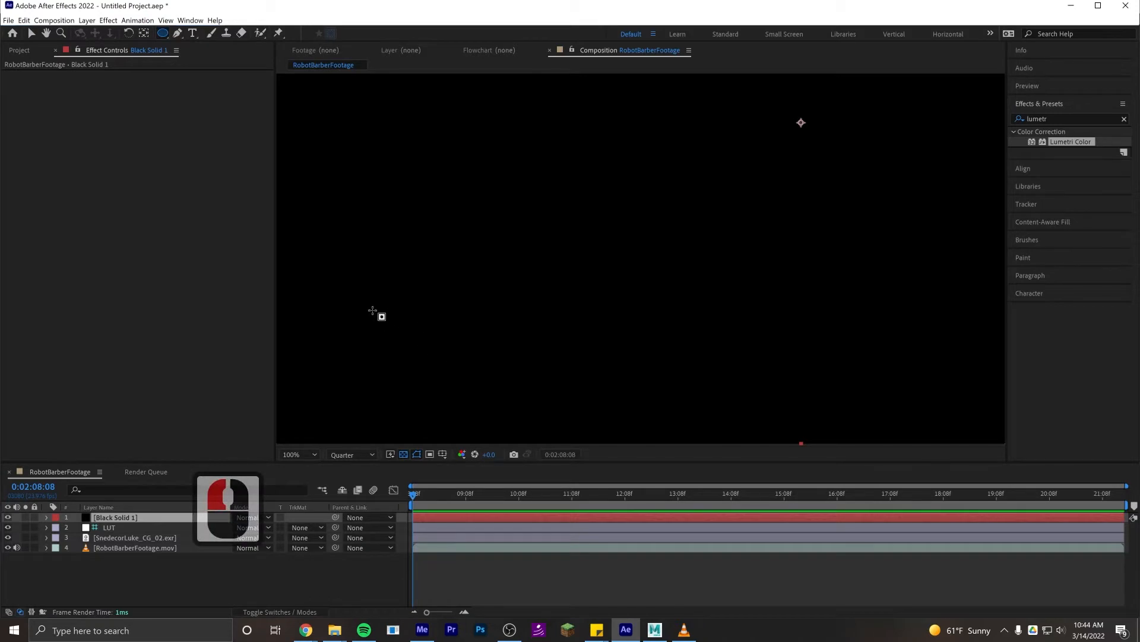
pyautogui.moveTo(372, 310); pyautogui.dragTo(509, 351)
pyautogui.press('v')
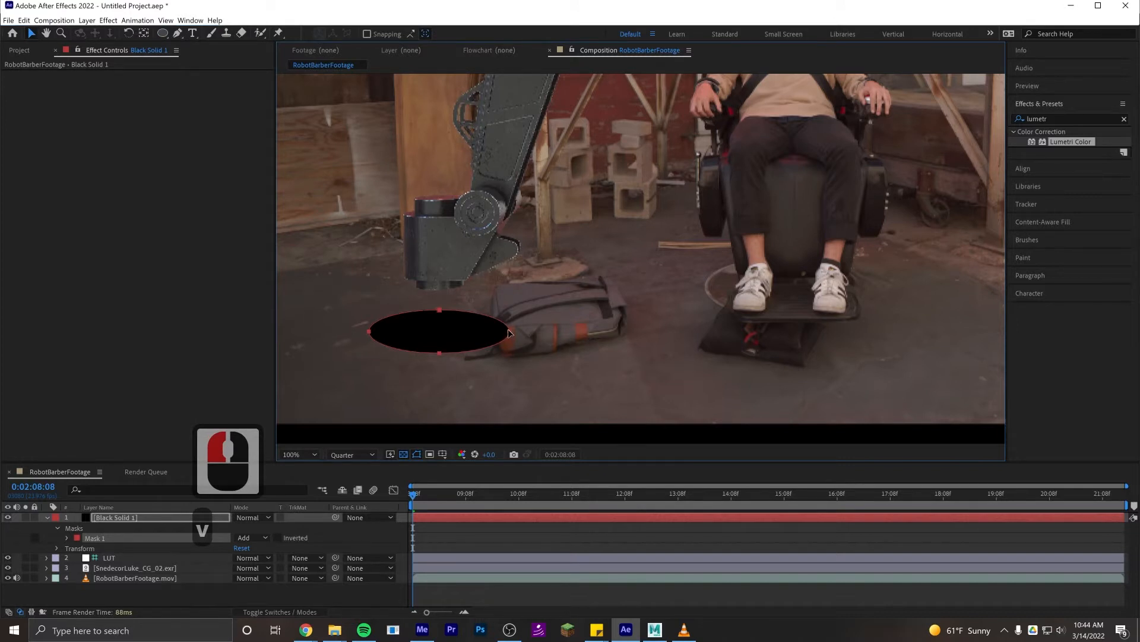
# - Move the elliptical mask up so it sits directly around the base of the robot's foot
pyautogui.doubleClick(508, 328)
pyautogui.moveTo(469, 326); pyautogui.dragTo(473, 299)
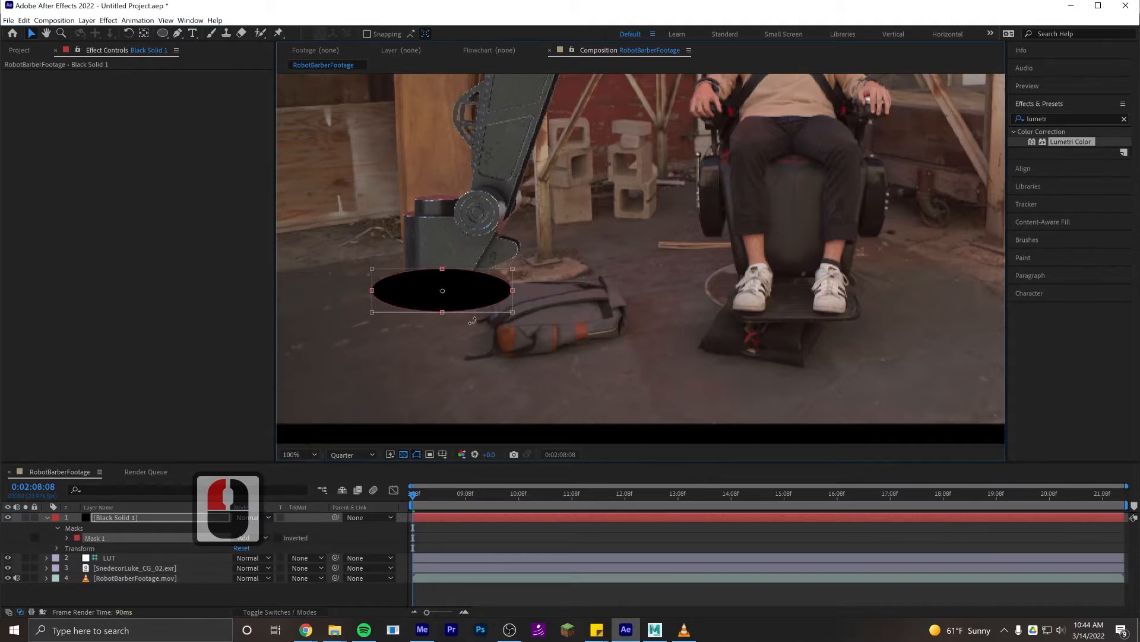
pyautogui.press('Return')
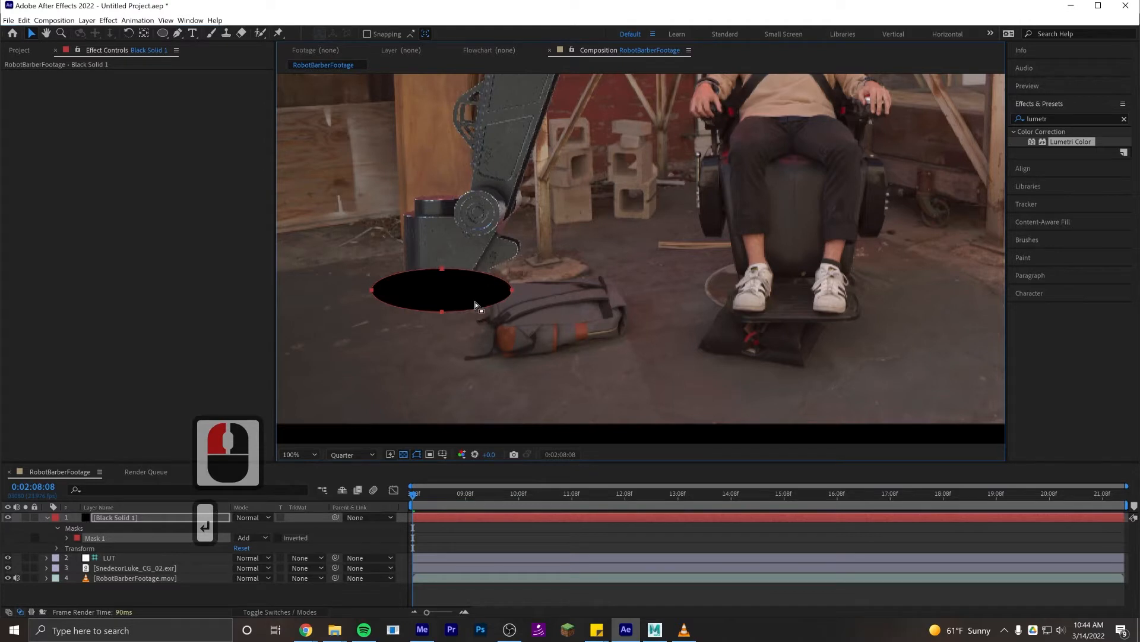
# - Rename the black solid layer Shadow and place it between the CG .exr layer and RobotBarberFootage.mov
pyautogui.click(116, 517)
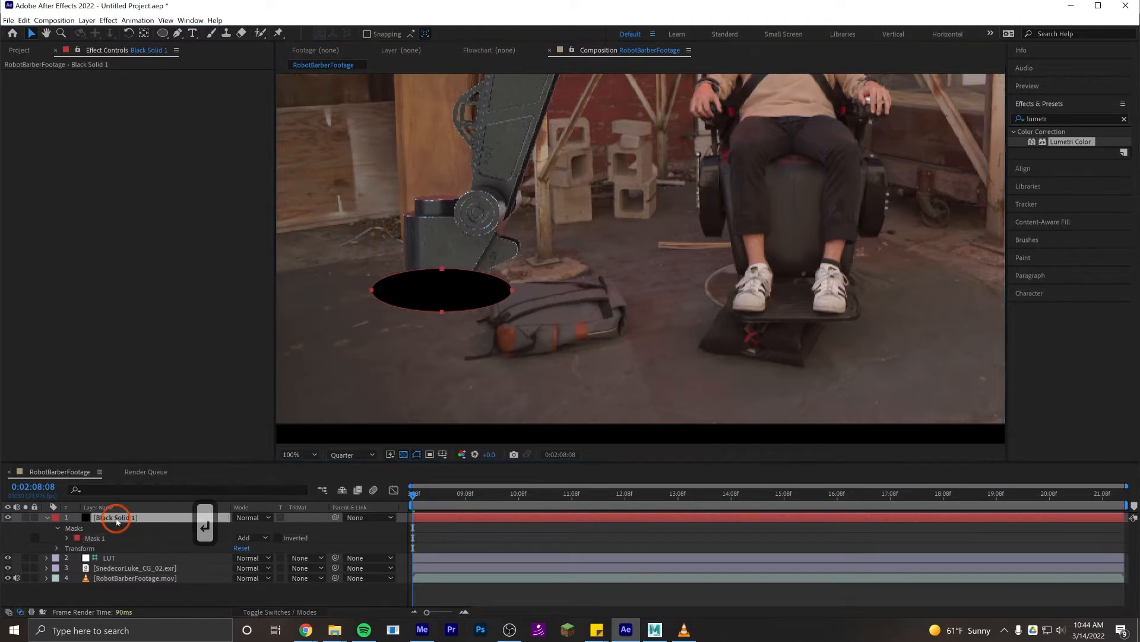
pyautogui.press('Return')
pyautogui.write('Shadow')
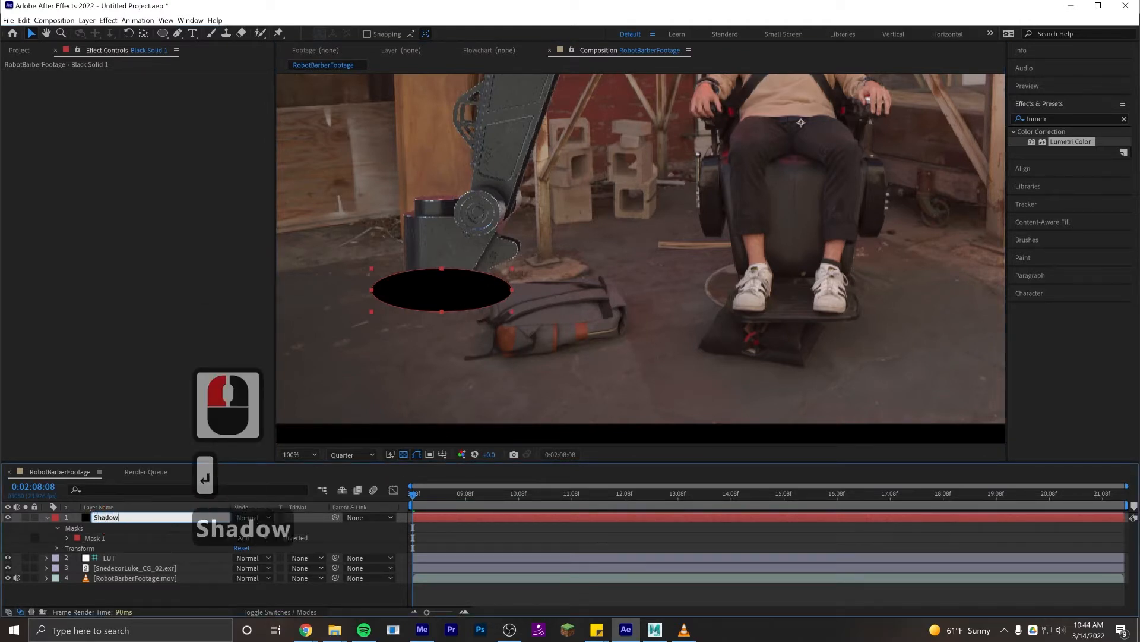
pyautogui.press('Return')
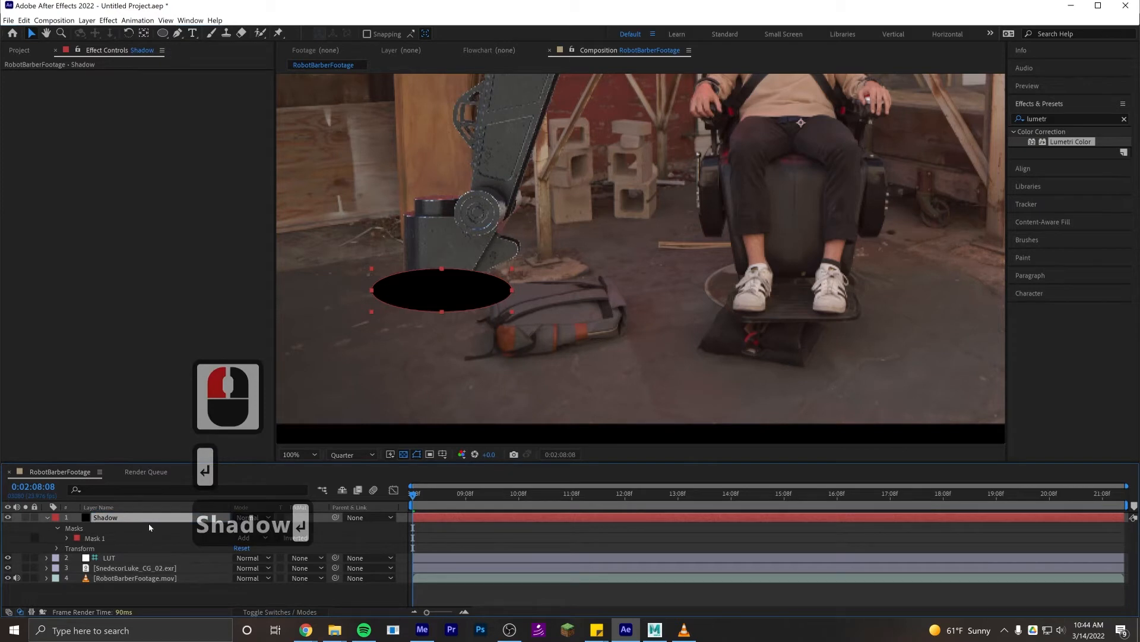
pyautogui.moveTo(120, 519); pyautogui.dragTo(128, 577)
pyautogui.click(159, 594)
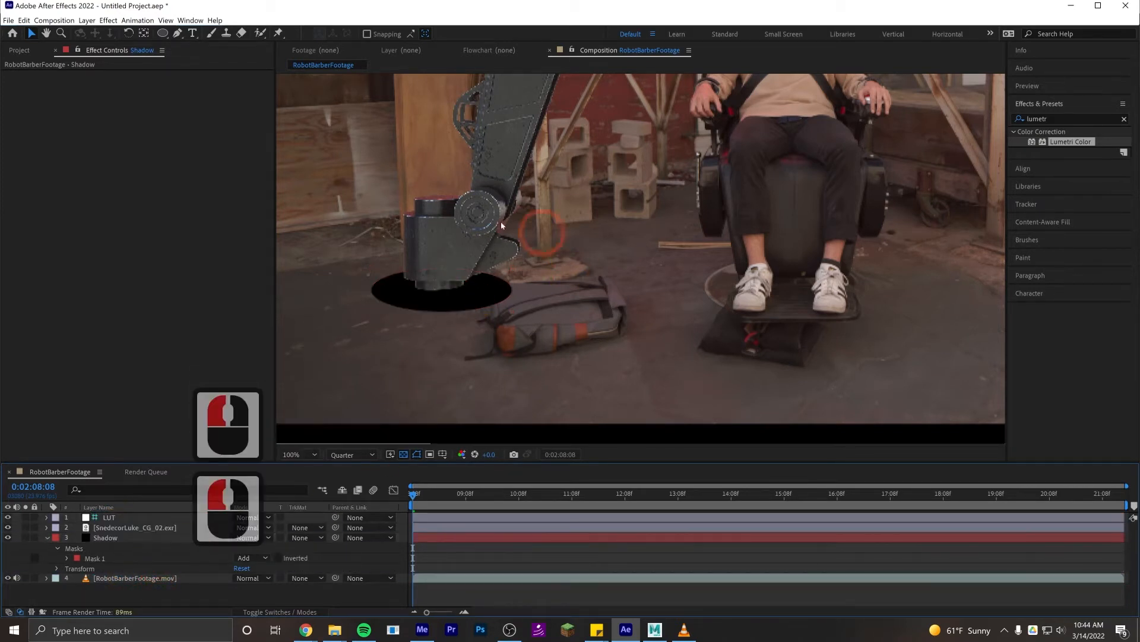
# - Set the Shadow layer's Mask Feather to 152 pixels to soften the ellipse
pyautogui.click(67, 559)
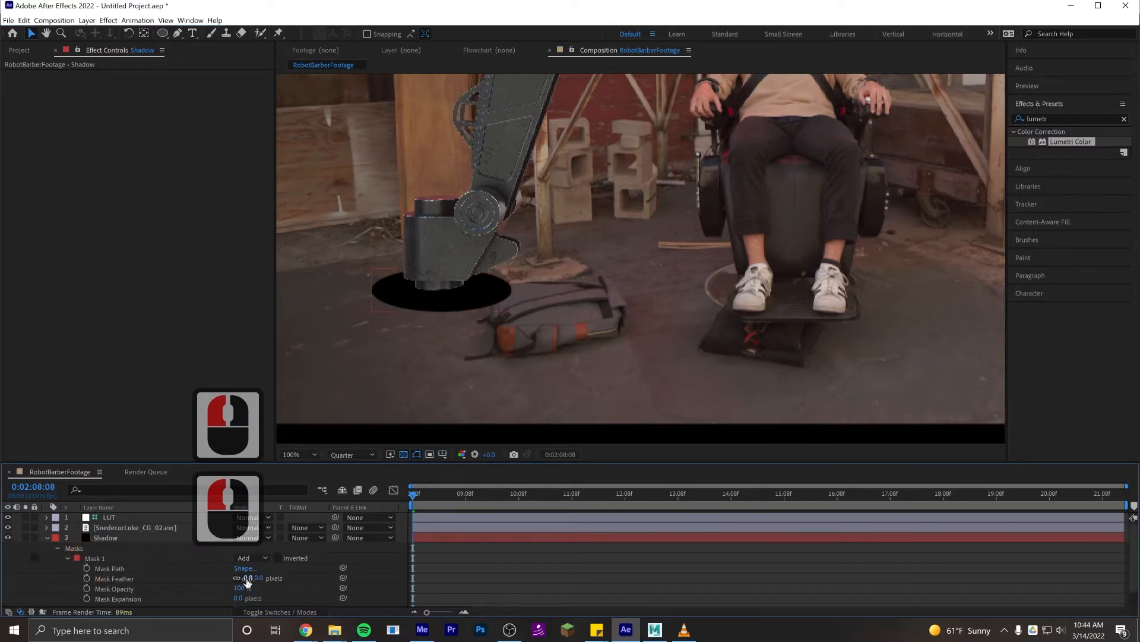
pyautogui.moveTo(247, 581); pyautogui.dragTo(309, 574)
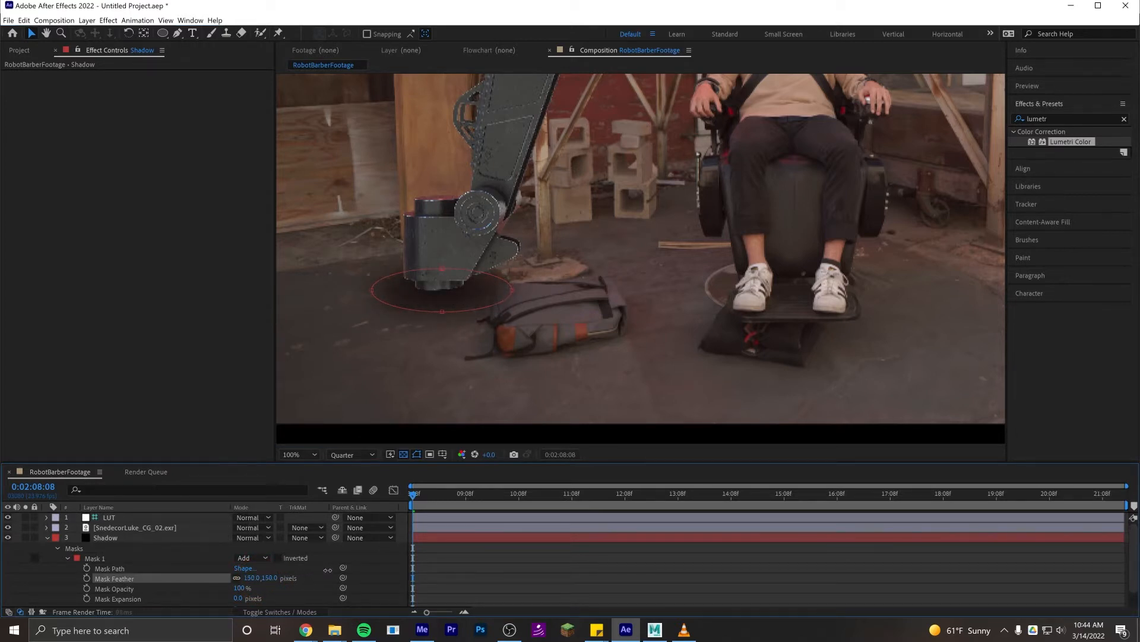
pyautogui.moveTo(327, 570); pyautogui.dragTo(328, 569)
pyautogui.click(494, 556)
pyautogui.scroll(-1, 542, 223)
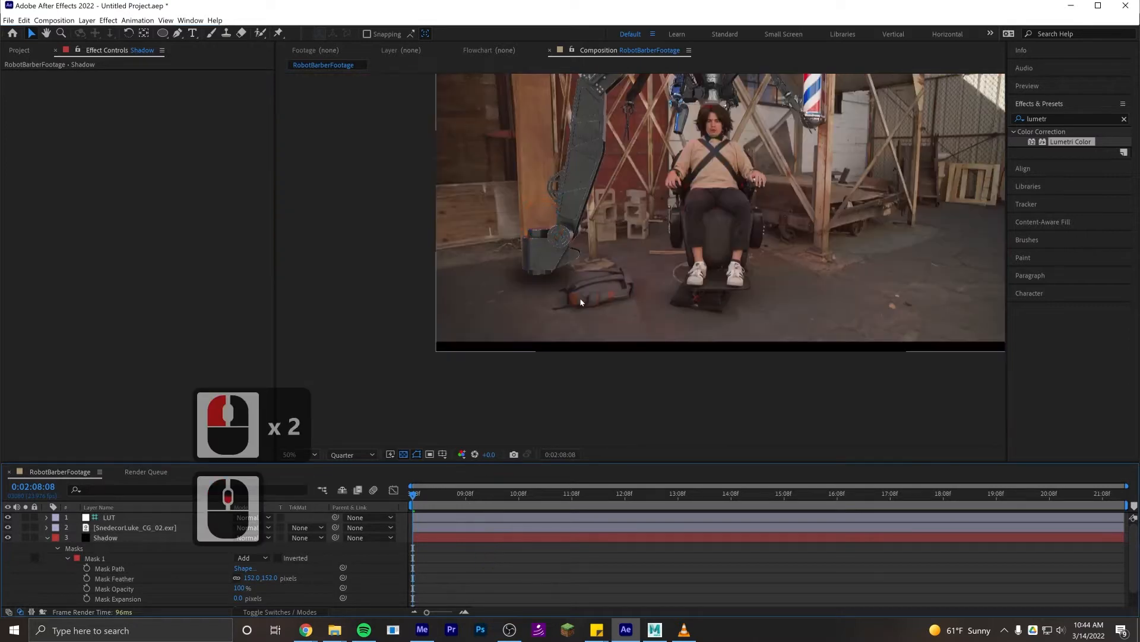
pyautogui.scroll(-1, 580, 306)
pyautogui.scroll(4, 579, 297)
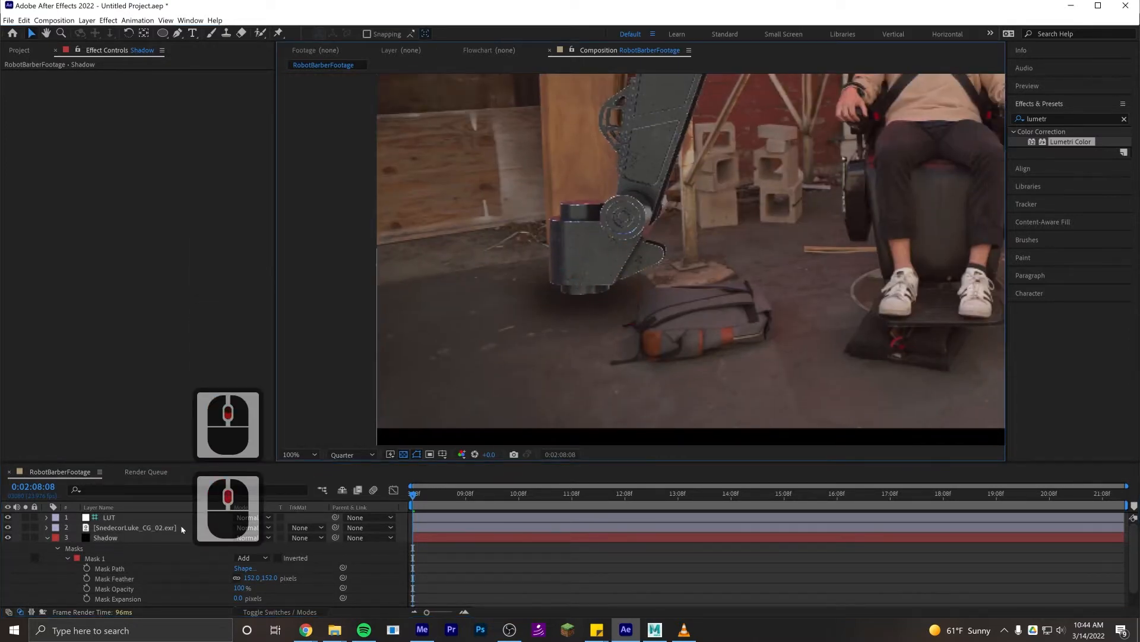
# - Duplicate the Shadow layer and place the copy above the CG .exr layer
pyautogui.click(115, 540)
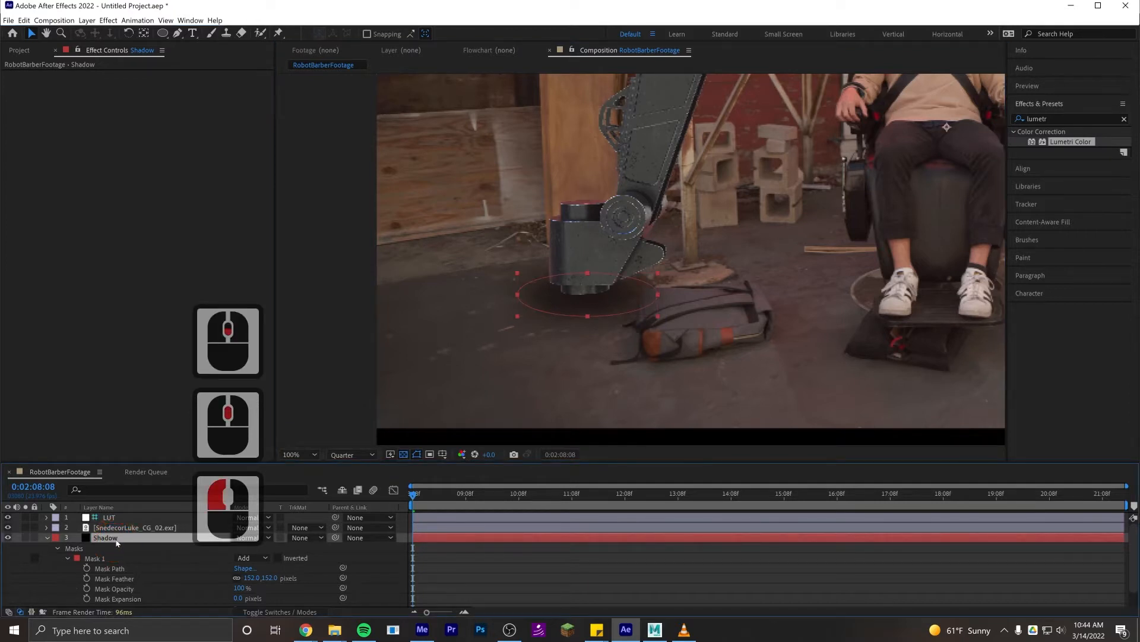
pyautogui.hotkey('ctrl', 'd')
pyautogui.moveTo(117, 538); pyautogui.dragTo(120, 531)
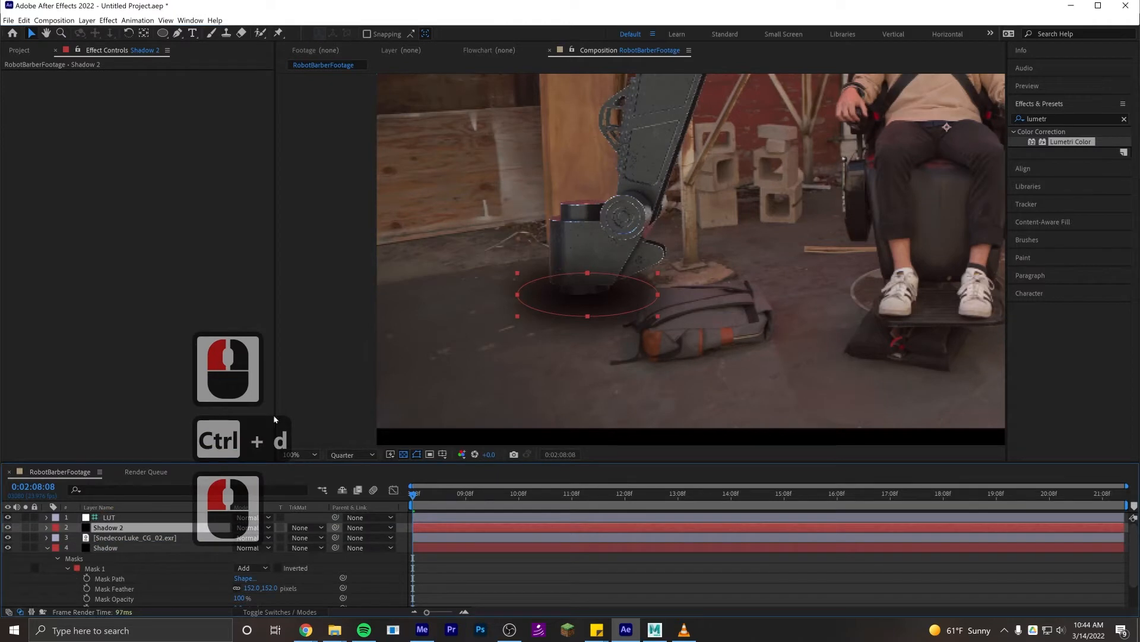
# - Lower the opacity of the Shadow 2 layer to 34%
pyautogui.scroll(1, 562, 315)
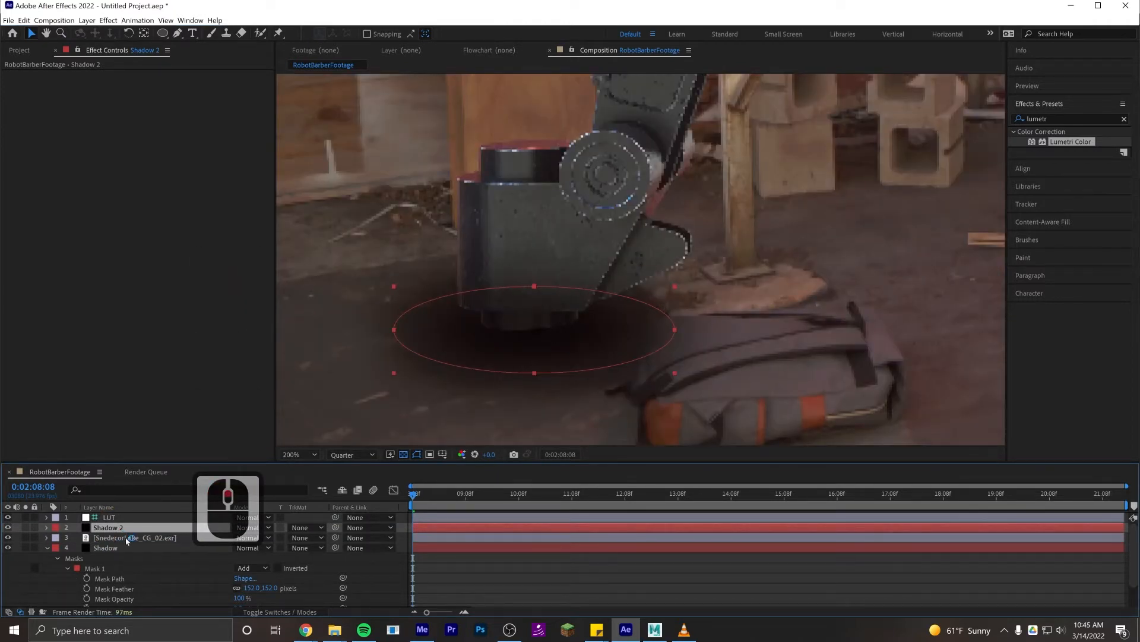
pyautogui.press('t')
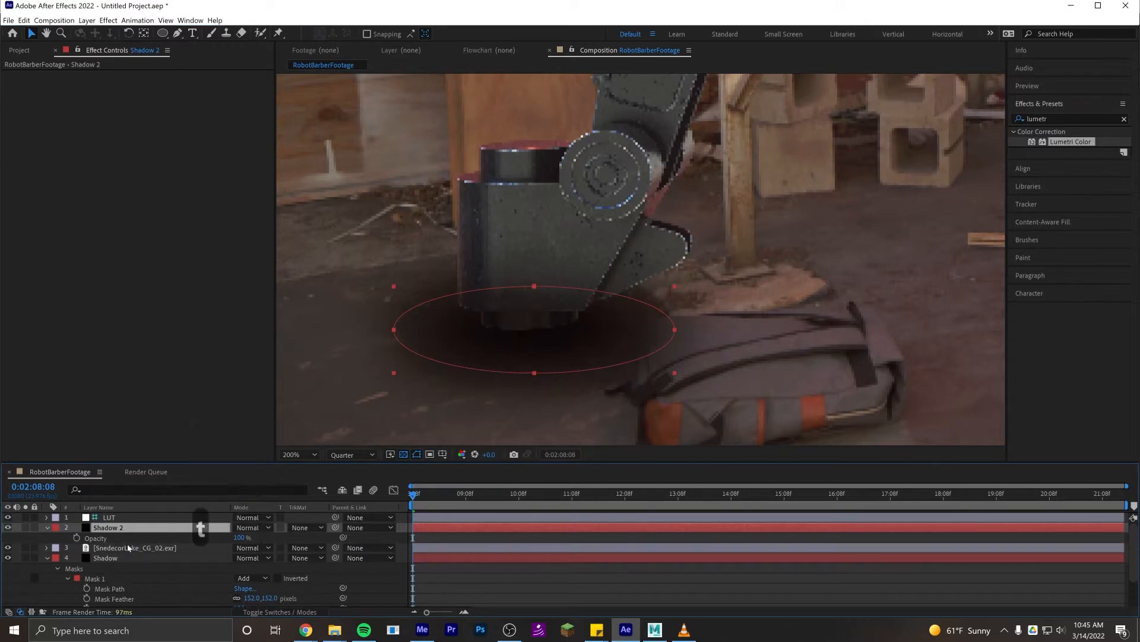
pyautogui.moveTo(238, 539); pyautogui.dragTo(83, 538)
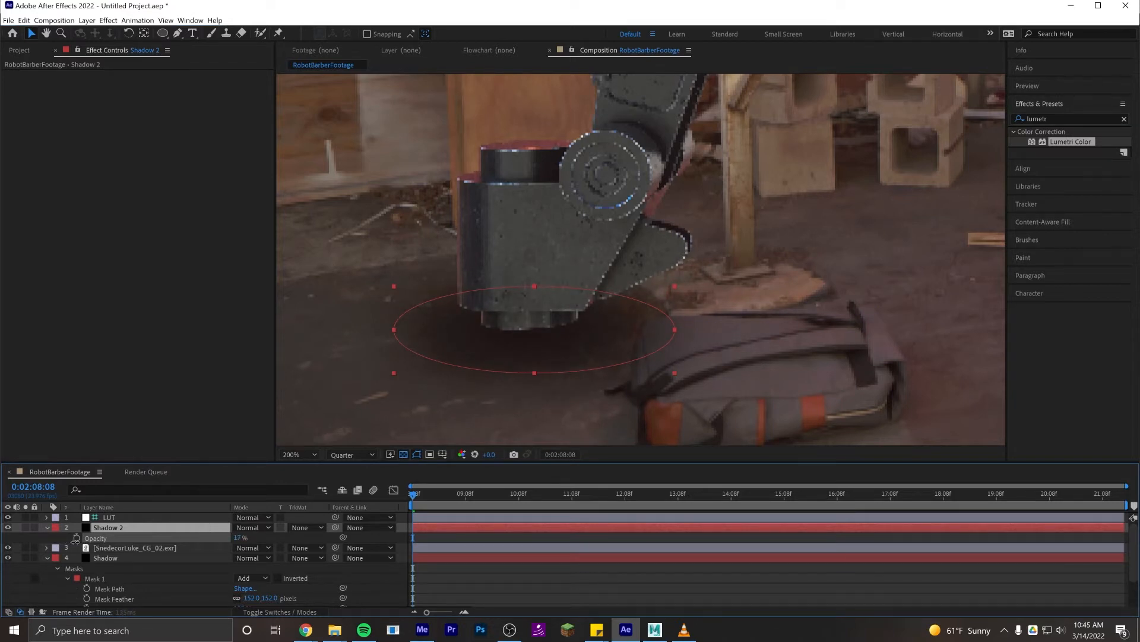
pyautogui.click(78, 539)
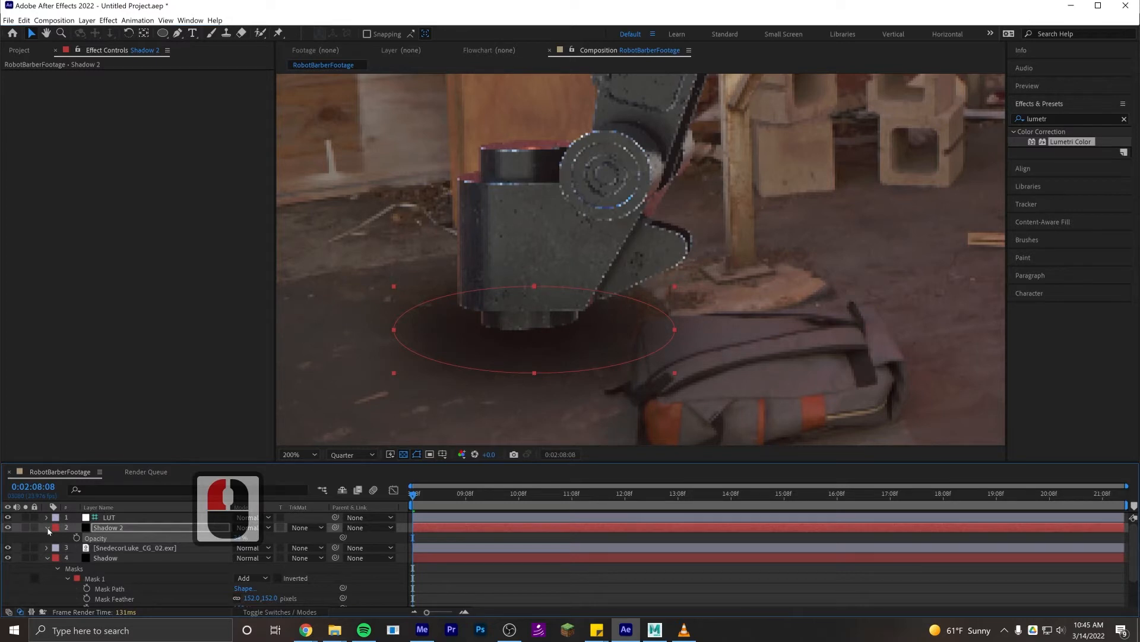
# - Set Mask 1 on Shadow 2 to a feather of 25 pixels and an expansion of -54 pixels
pyautogui.press('m')
pyautogui.press('m')
pyautogui.press('m')
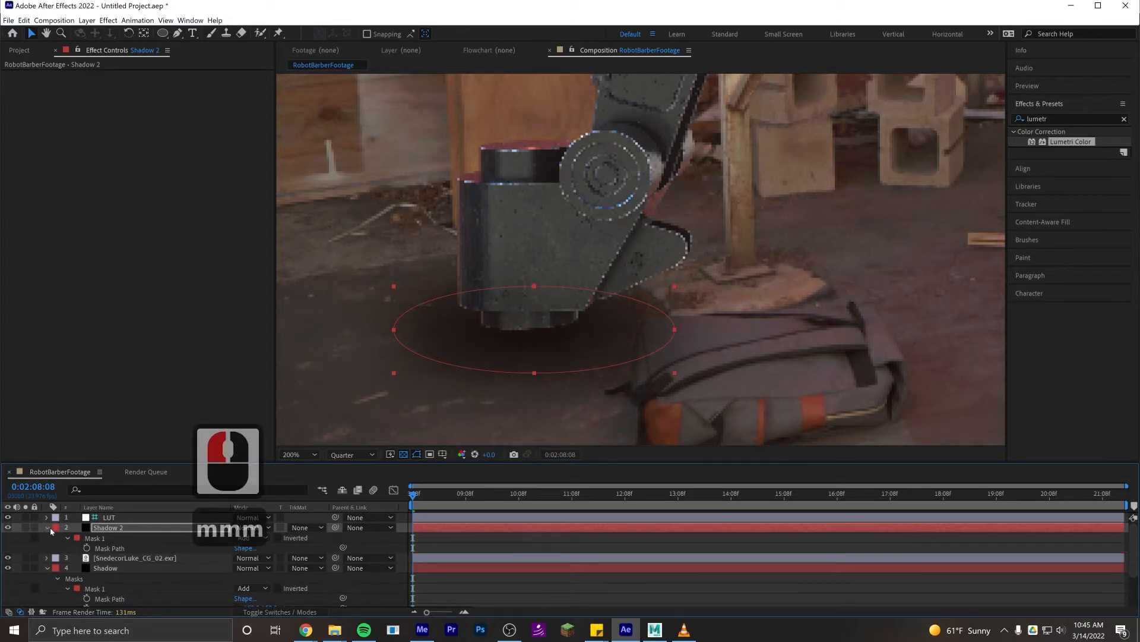
pyautogui.press('m')
pyautogui.press('m')
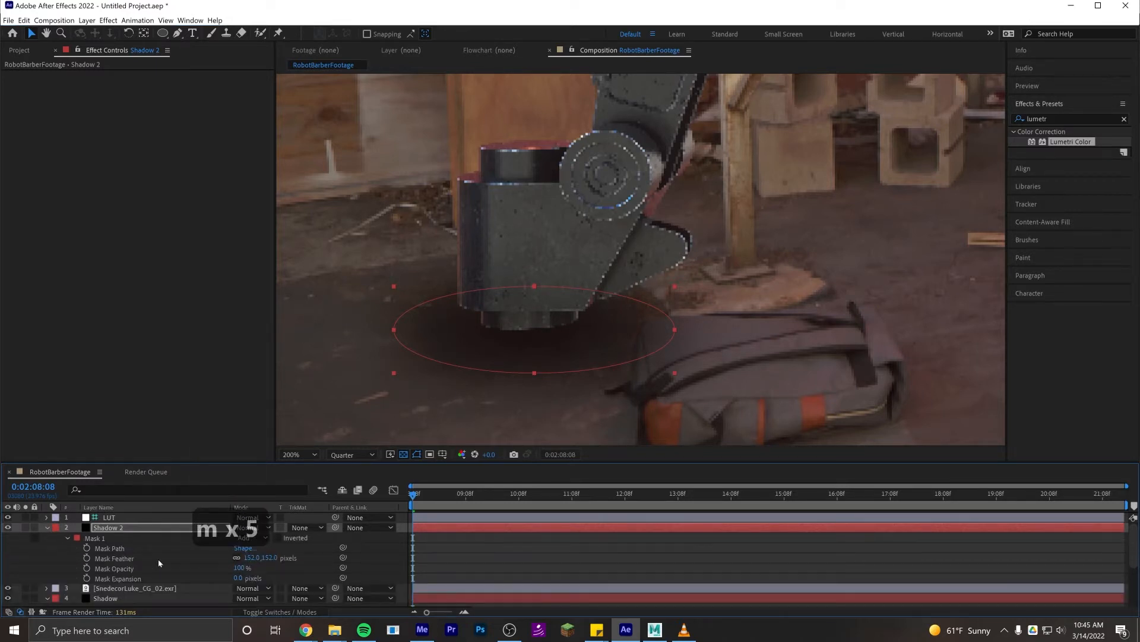
pyautogui.moveTo(249, 559); pyautogui.dragTo(139, 549)
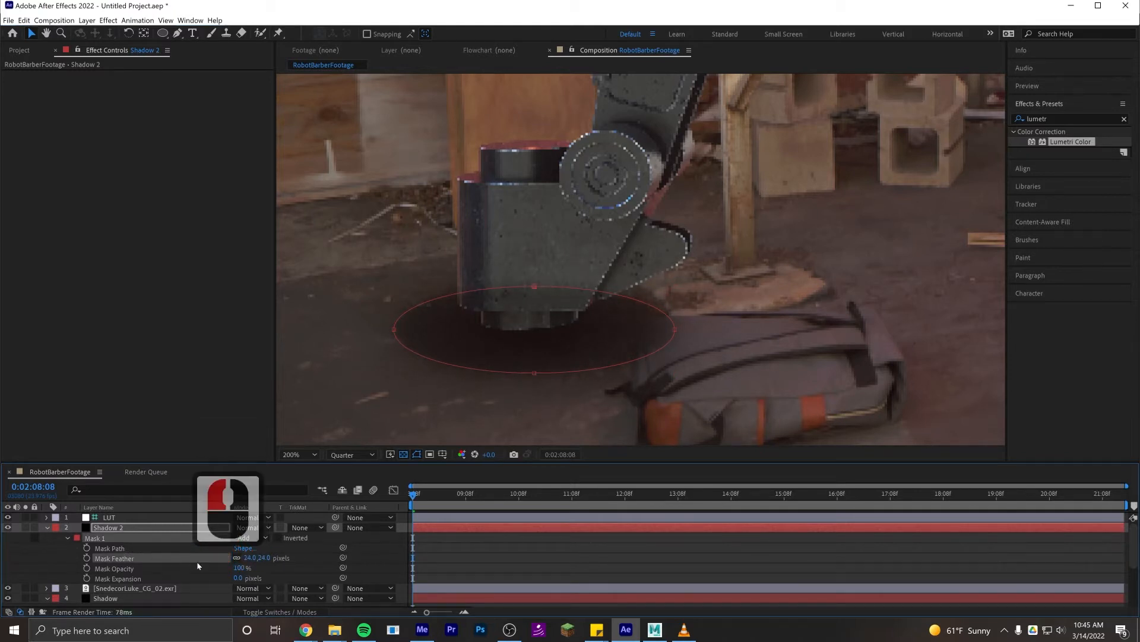
pyautogui.moveTo(233, 579); pyautogui.dragTo(212, 578)
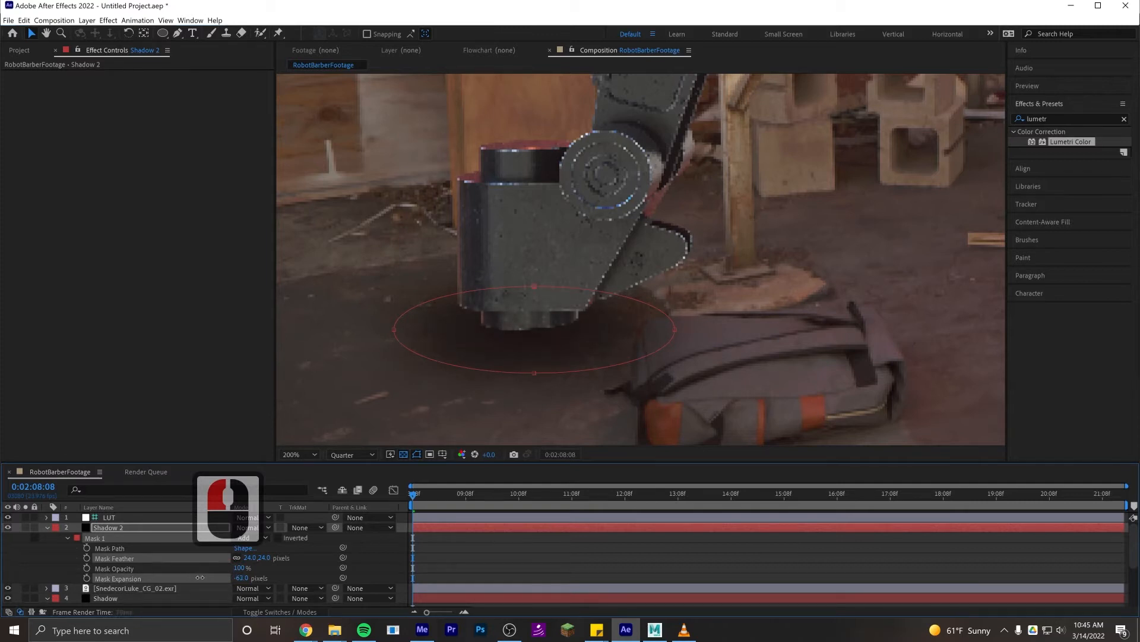
pyautogui.moveTo(204, 577); pyautogui.dragTo(292, 558)
# - Set the composition preview resolution to Full to check the shadow at the robot's foot
pyautogui.click(353, 454)
pyautogui.click(344, 474)
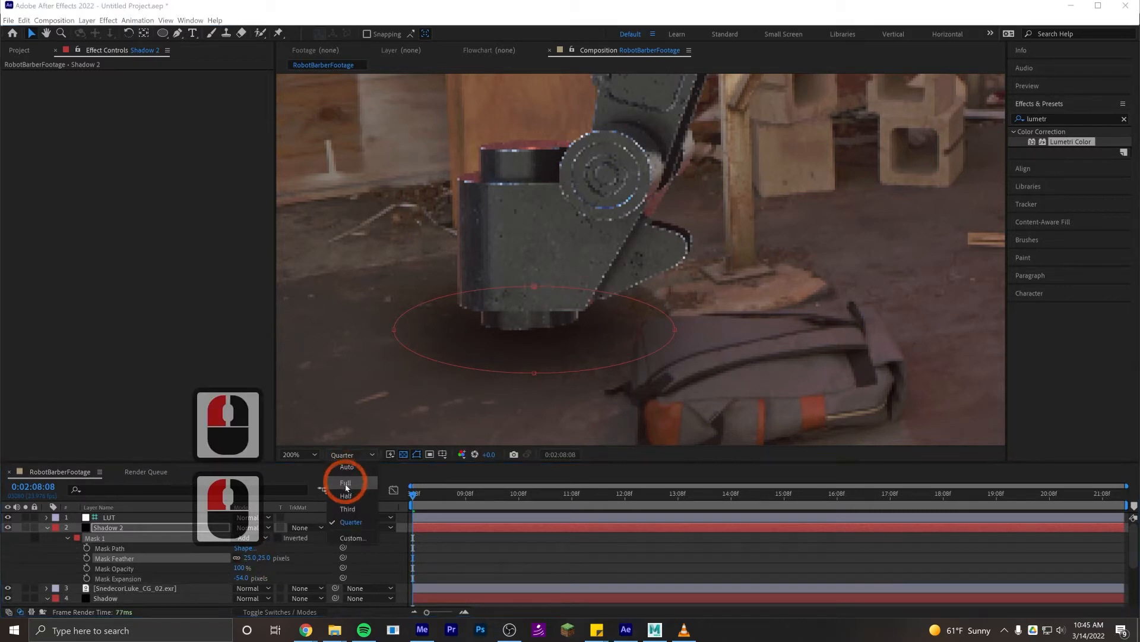
pyautogui.scroll(2, 583, 359)
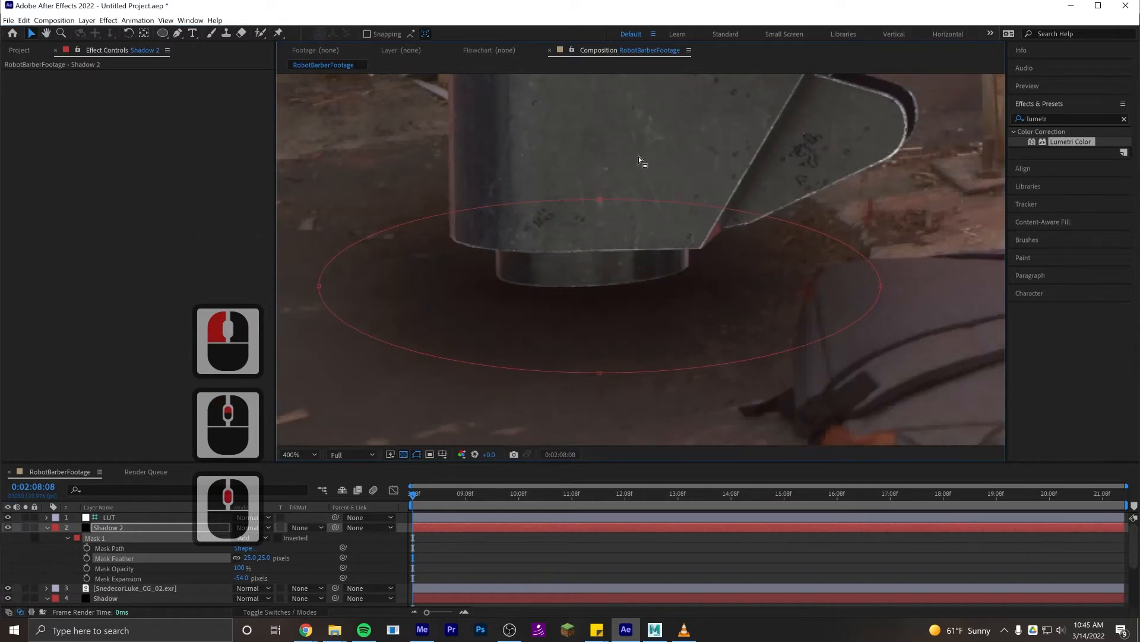
pyautogui.moveTo(514, 299); pyautogui.dragTo(509, 311)
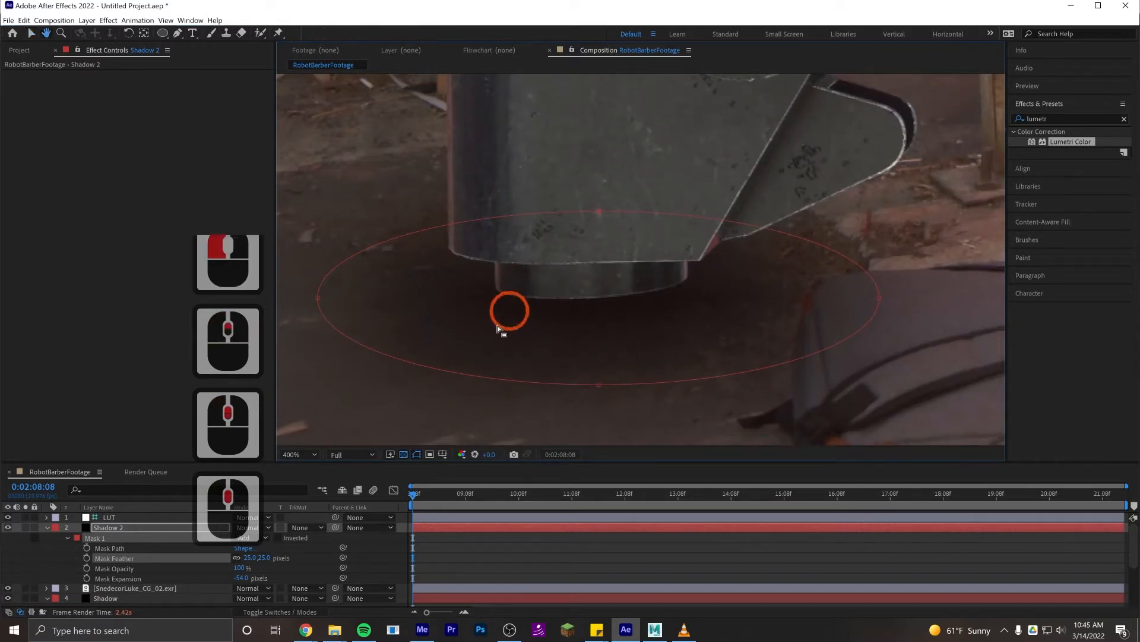
# - Set the Shadow 2 layer's opacity to 100%
pyautogui.click(126, 528)
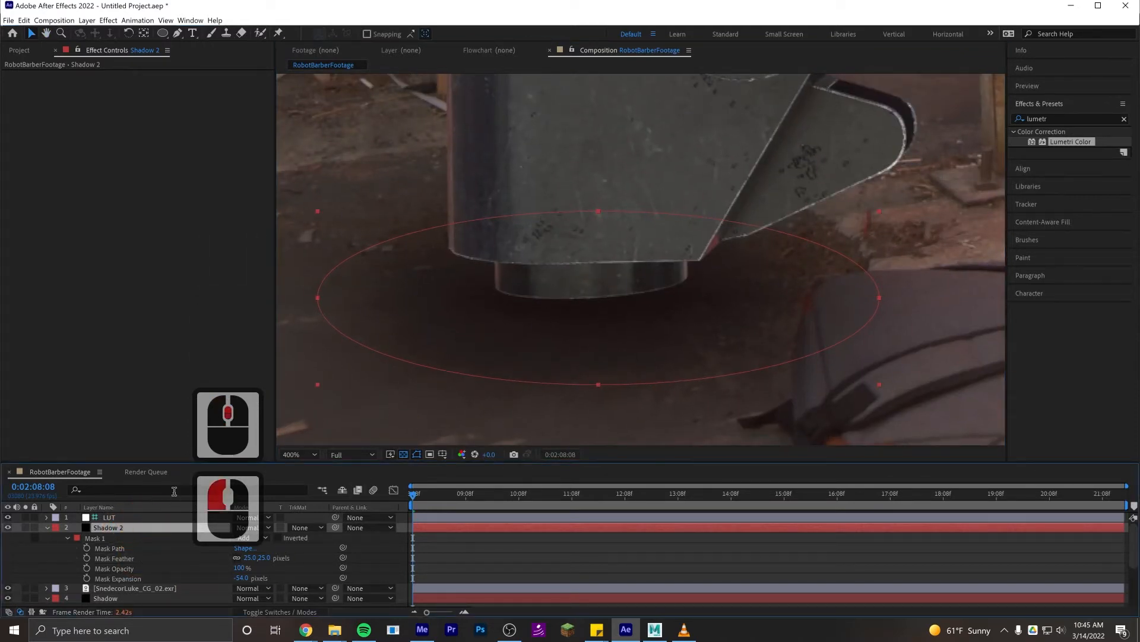
pyautogui.press('t')
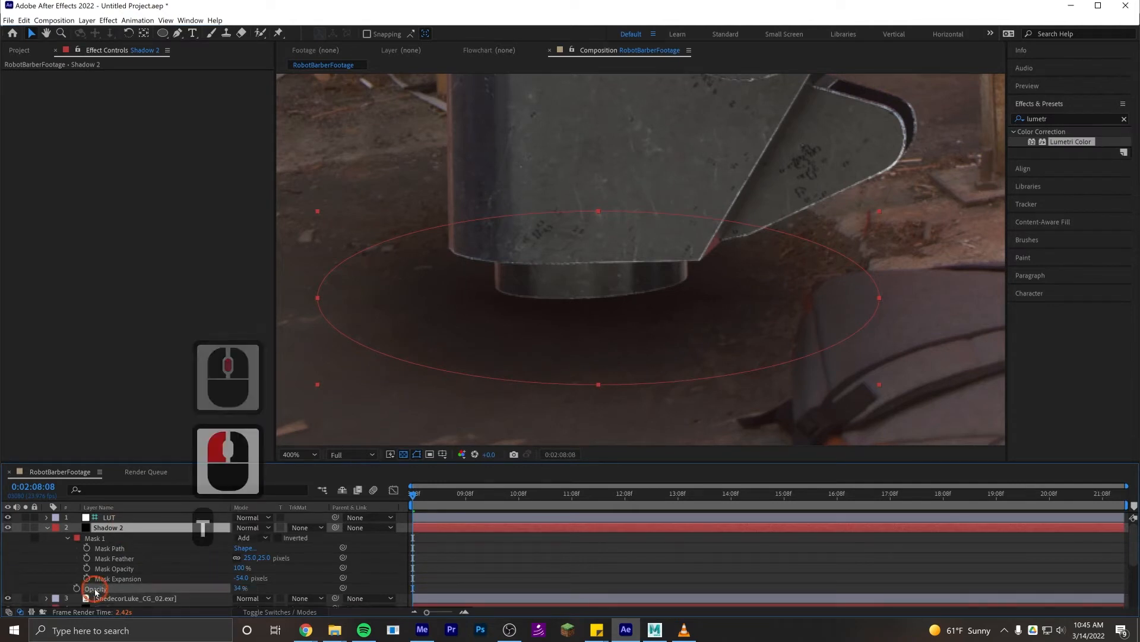
pyautogui.click(110, 588)
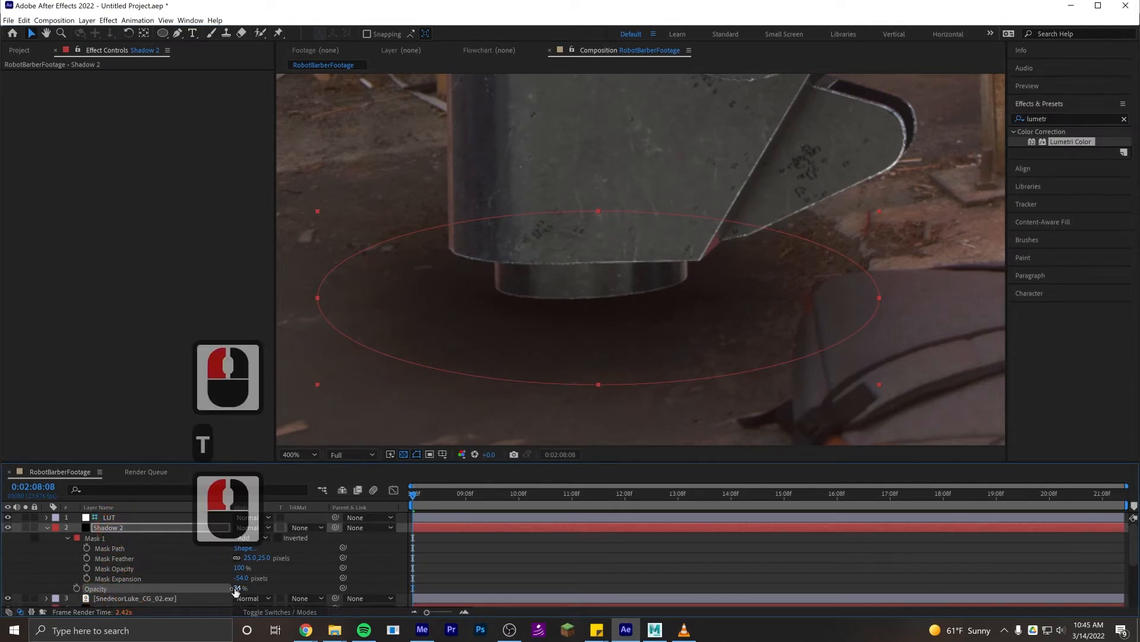
pyautogui.moveTo(235, 589); pyautogui.dragTo(297, 586)
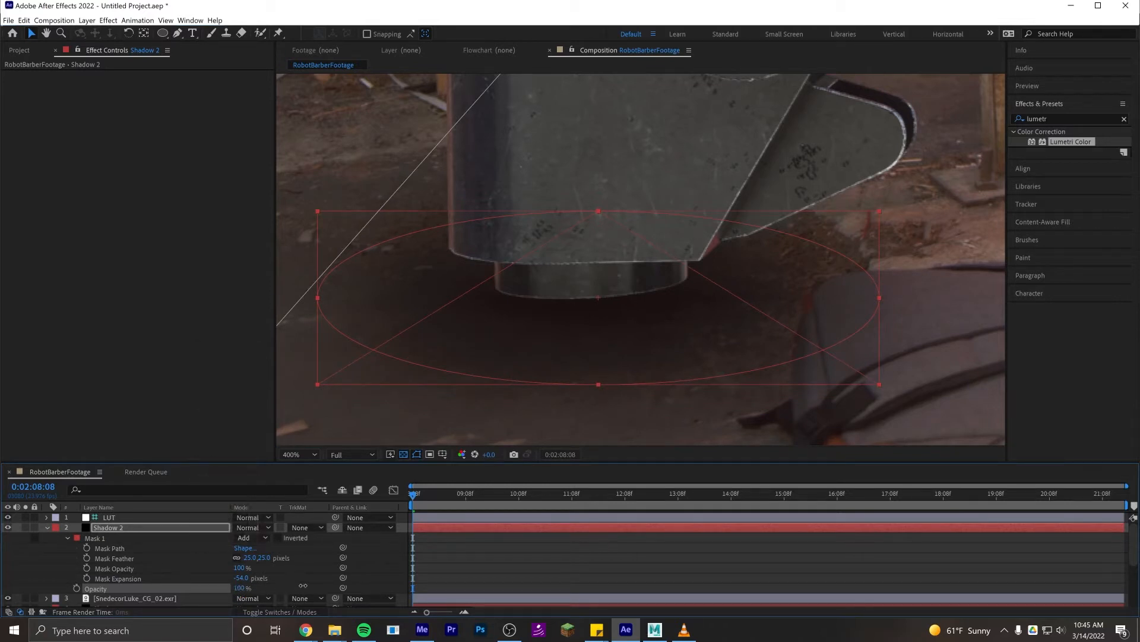
pyautogui.click(442, 575)
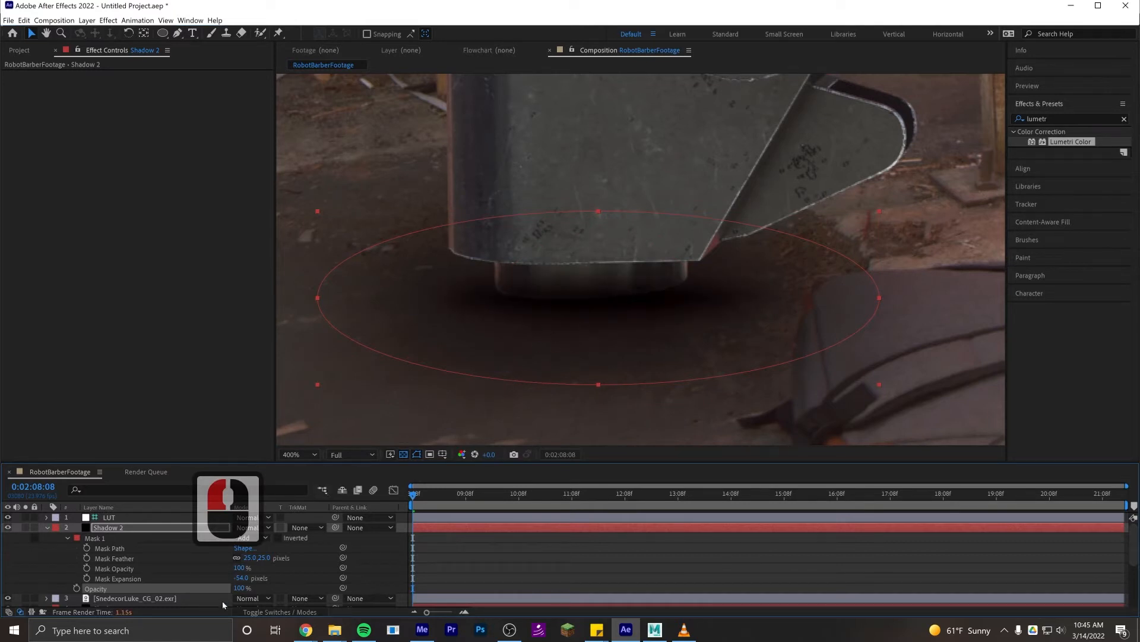
# - Try the Shadow 2 layer at 50% opacity, and set it back to 100%
pyautogui.click(241, 587)
pyautogui.write('50')
pyautogui.press('Return')
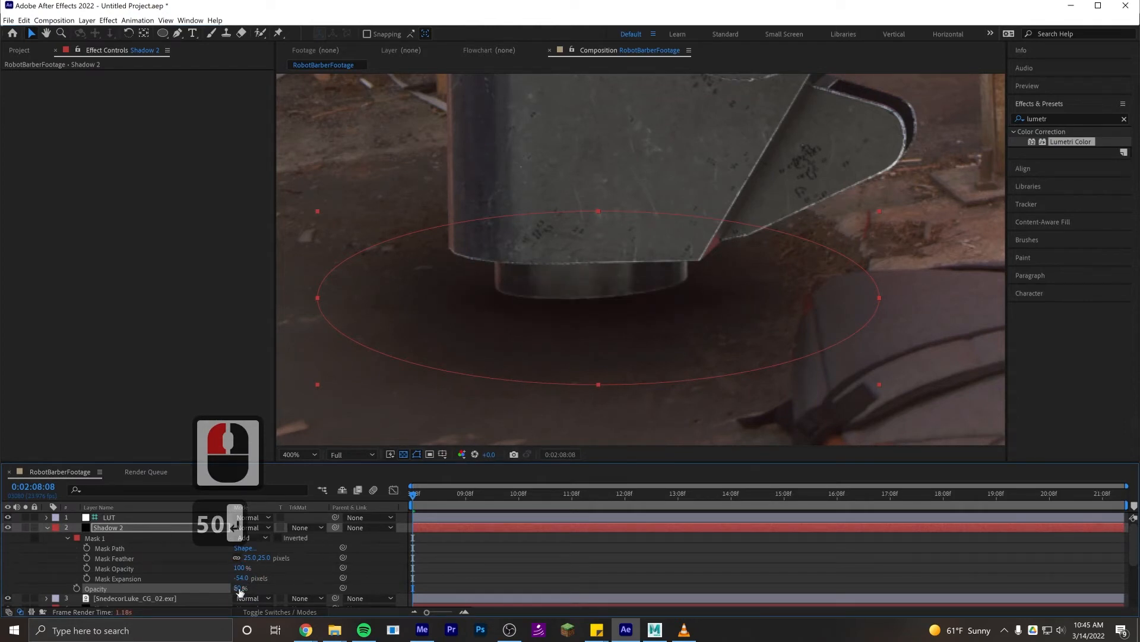
pyautogui.click(239, 588)
pyautogui.write('100')
pyautogui.press('Return')
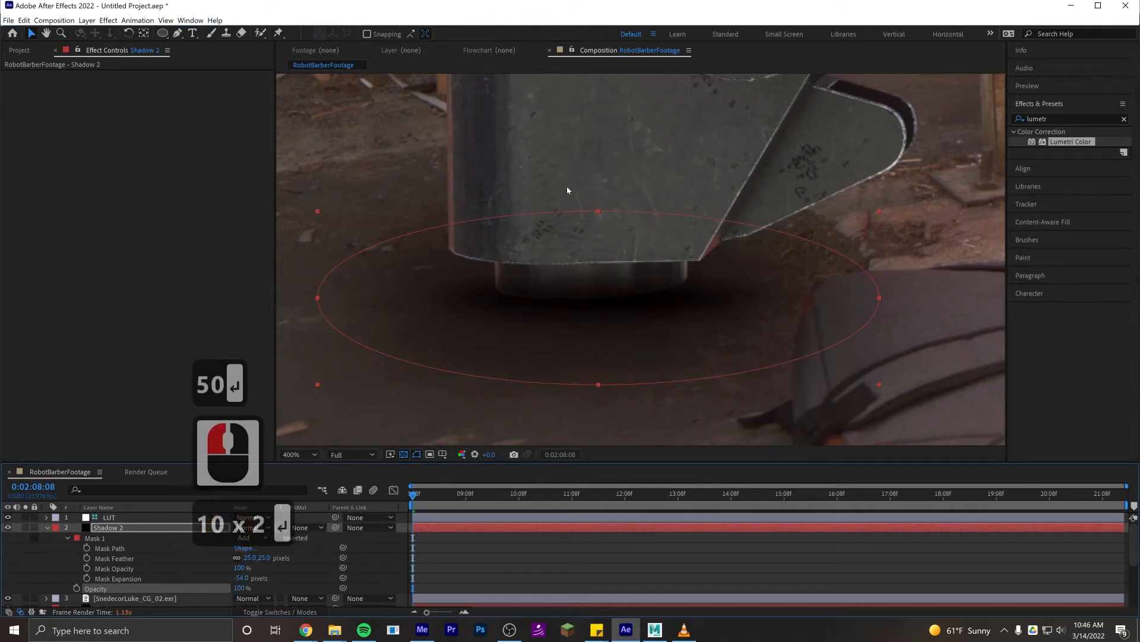
# - Examine the contact shadow under the robot's foot, both up close and in the full frame
pyautogui.scroll(-2, 566, 191)
pyautogui.moveTo(648, 251); pyautogui.dragTo(580, 305)
pyautogui.scroll(1, 565, 353)
pyautogui.moveTo(565, 353); pyautogui.dragTo(640, 301)
pyautogui.scroll(1, 641, 316)
pyautogui.click(544, 550)
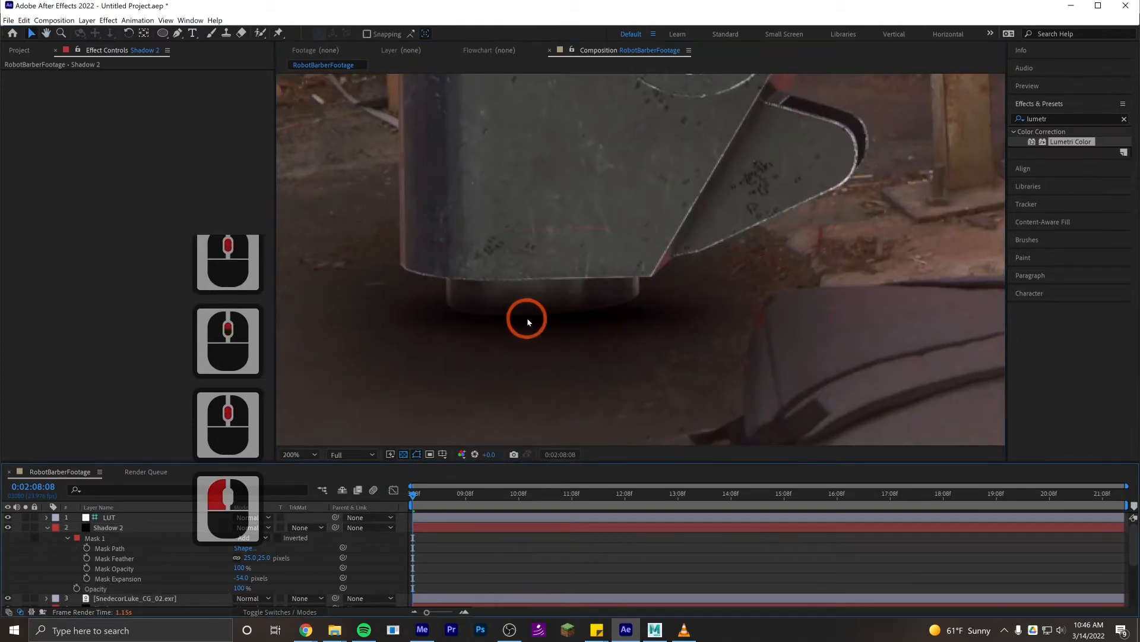
pyautogui.scroll(-2, 528, 321)
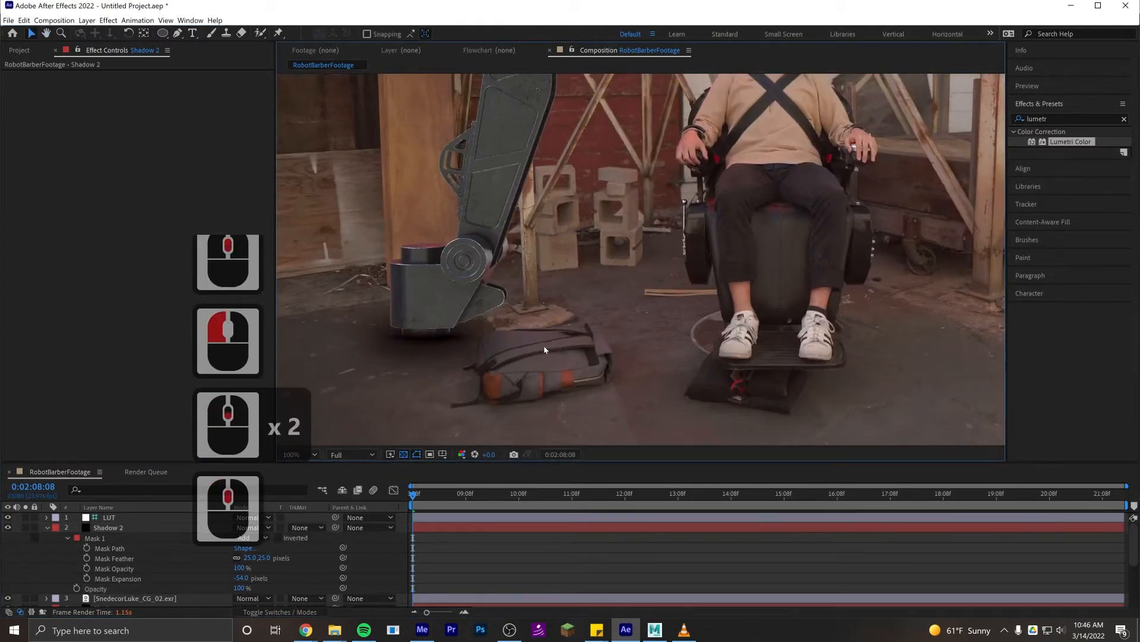
pyautogui.scroll(-1, 544, 349)
pyautogui.moveTo(546, 350); pyautogui.dragTo(591, 334)
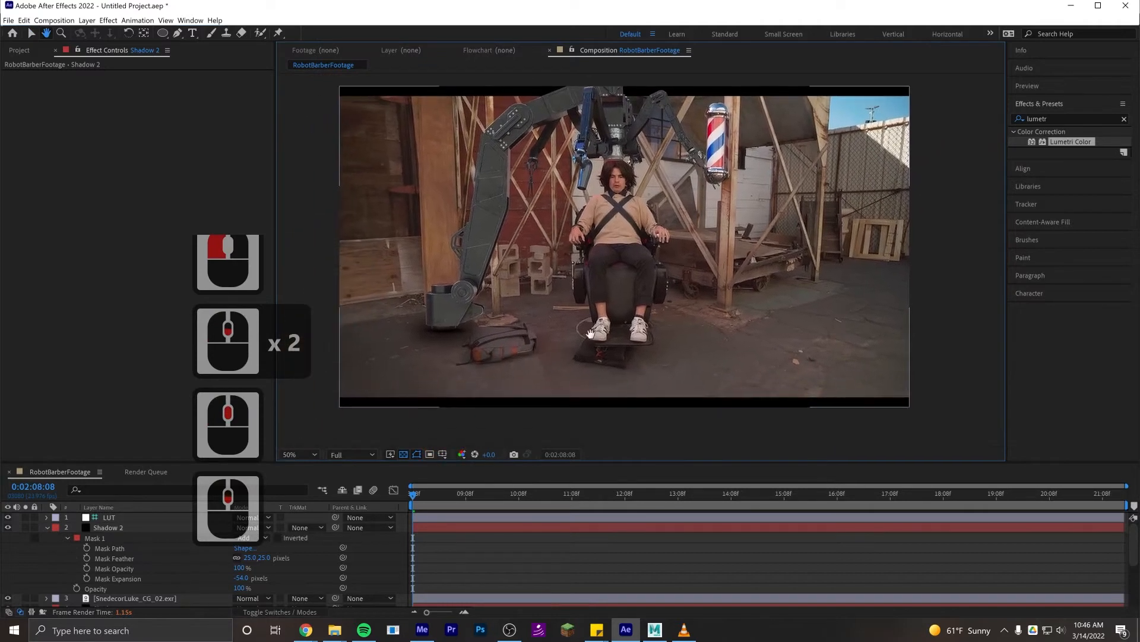
pyautogui.scroll(1, 554, 322)
pyautogui.click(495, 556)
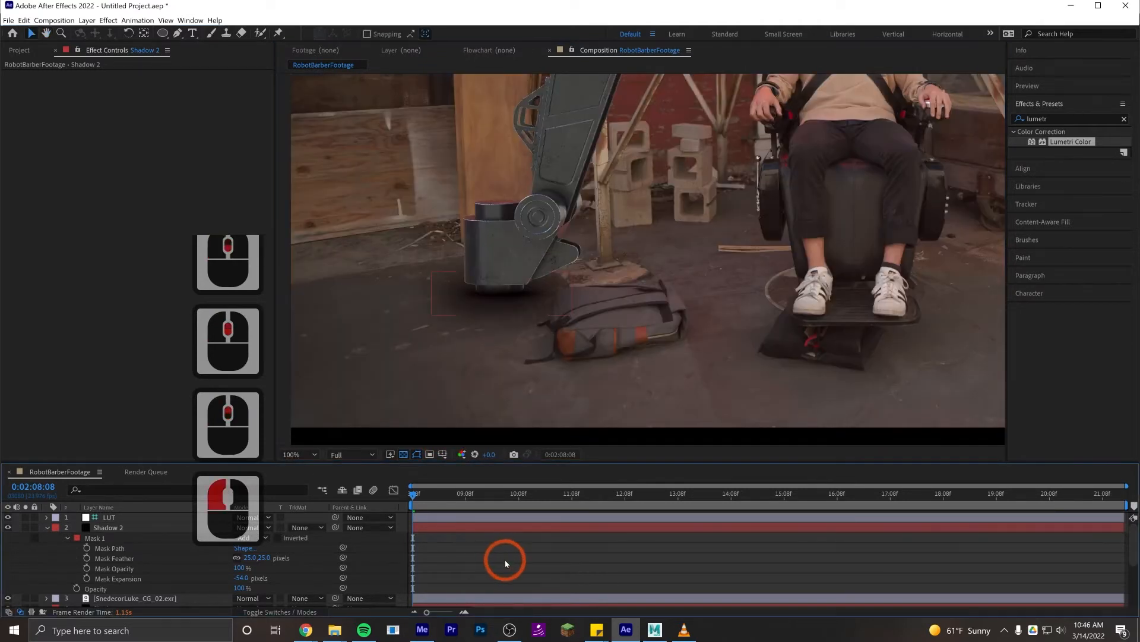
# - Stretch the elliptical mask of the Shadow layer sideways so it extends across most of the backpack
pyautogui.press('u')
pyautogui.click(483, 551)
pyautogui.click(586, 275)
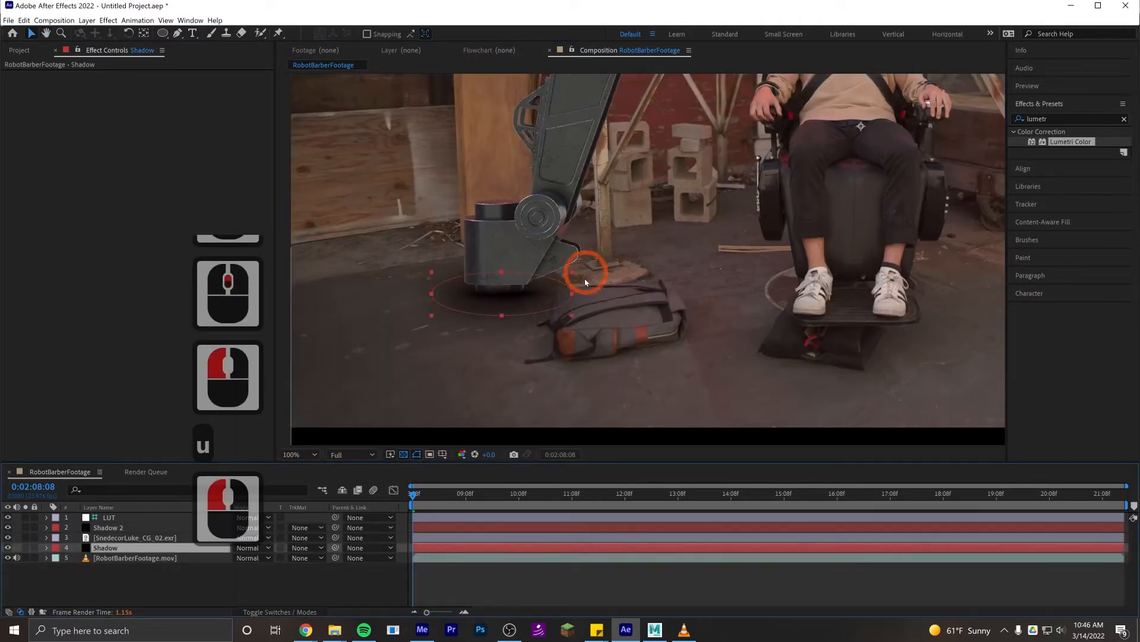
pyautogui.doubleClick(574, 294)
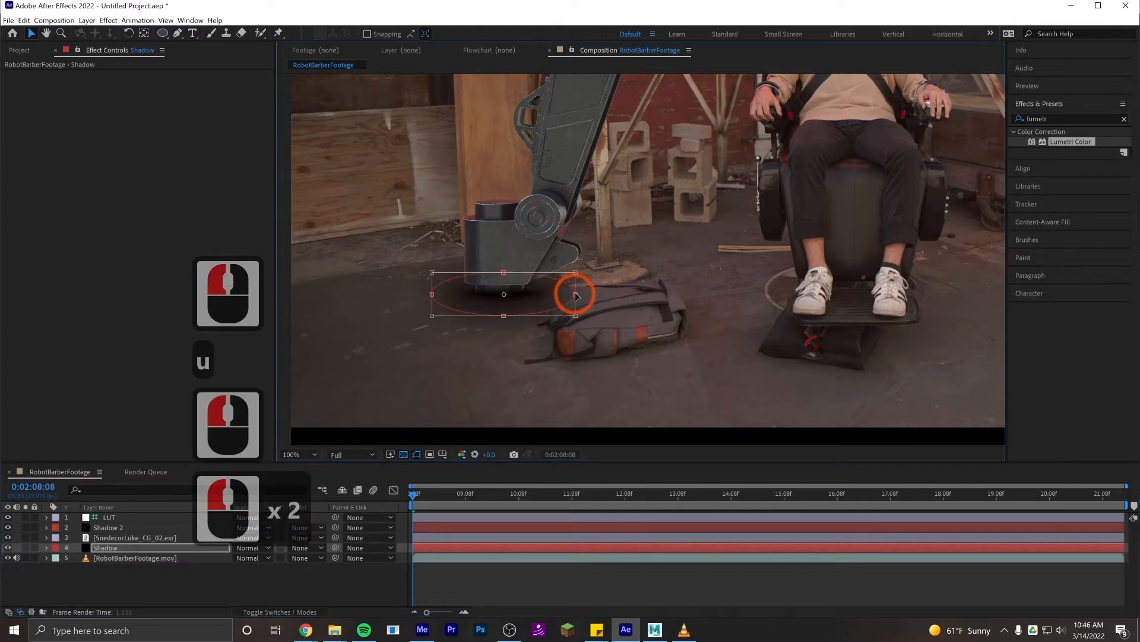
pyautogui.moveTo(581, 293); pyautogui.dragTo(639, 294)
pyautogui.keyDown('shift'); pyautogui.click(639, 294); pyautogui.keyUp('shift')
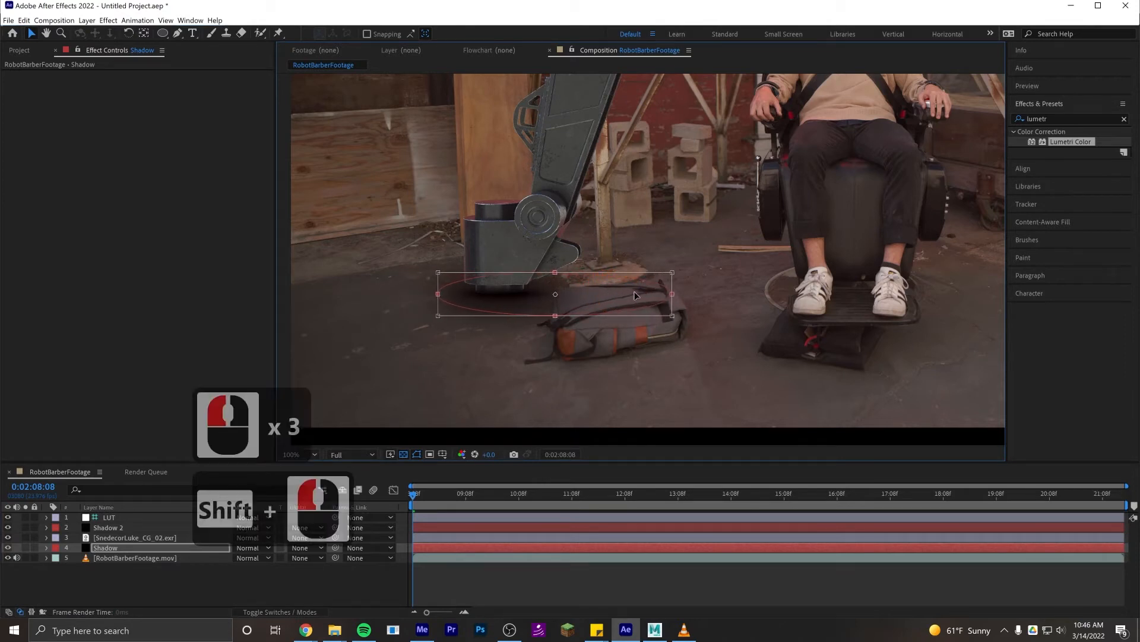
pyautogui.scroll(2, 640, 295)
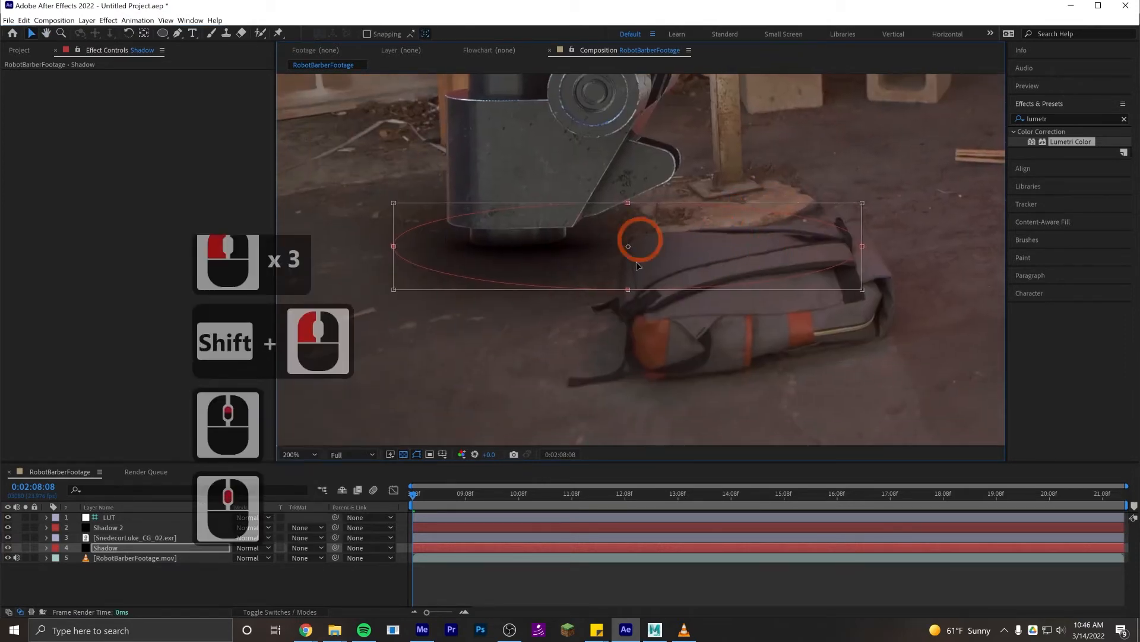
pyautogui.click(619, 581)
pyautogui.moveTo(653, 240); pyautogui.dragTo(629, 272)
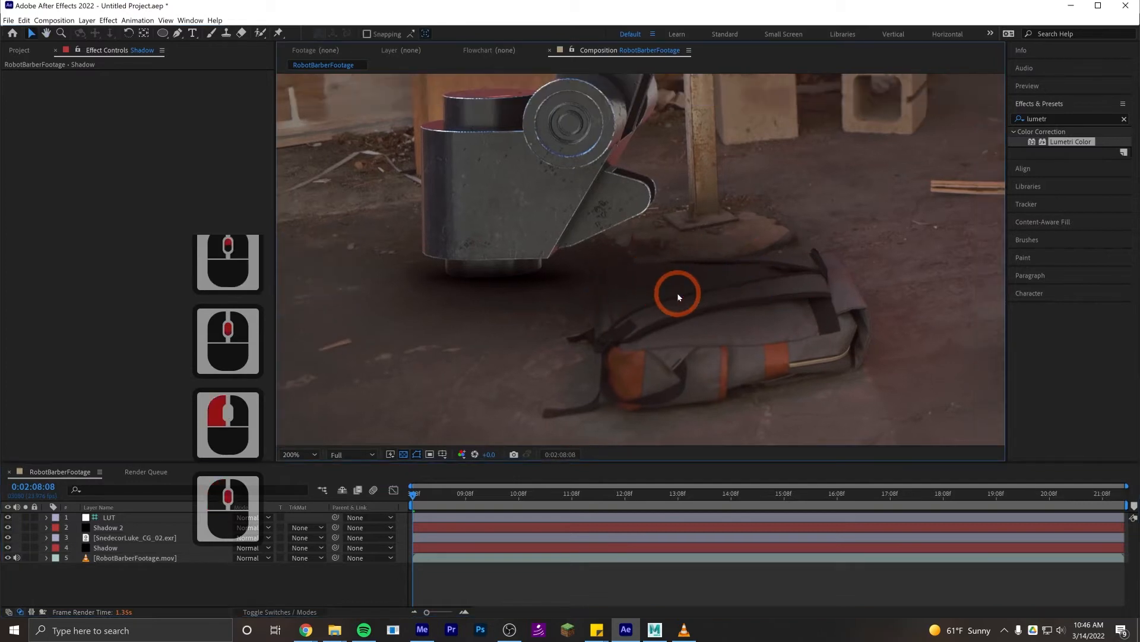
# - Duplicate the RobotBarberFootage.mov layer and place the copy directly above Shadow 2, beneath the LUT layer
pyautogui.click(164, 559)
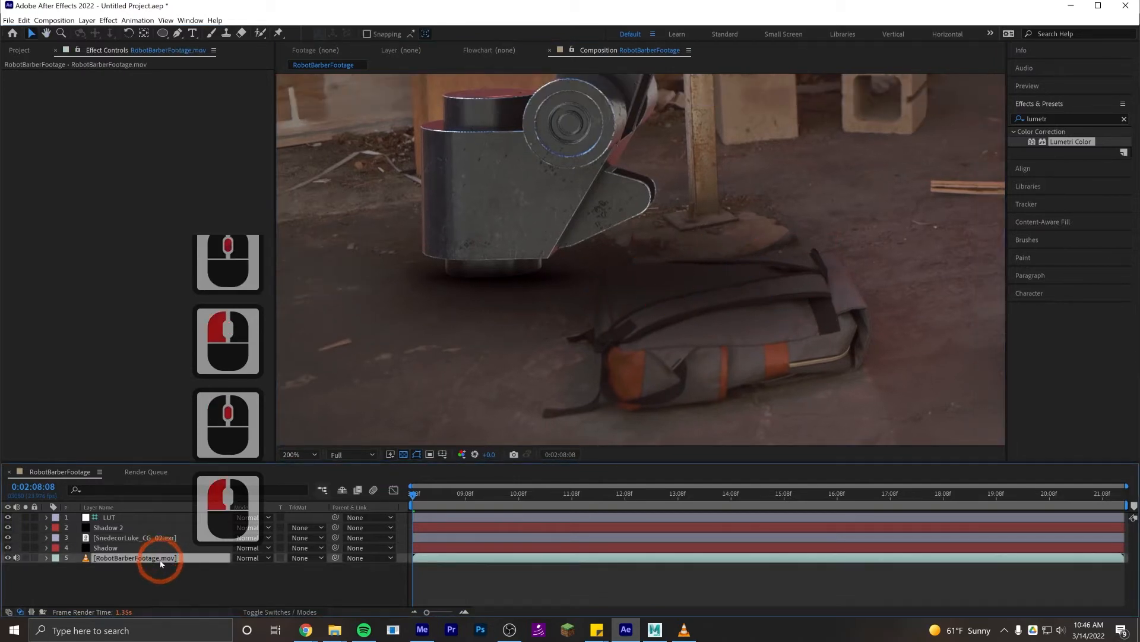
pyautogui.hotkey('ctrl', 'd')
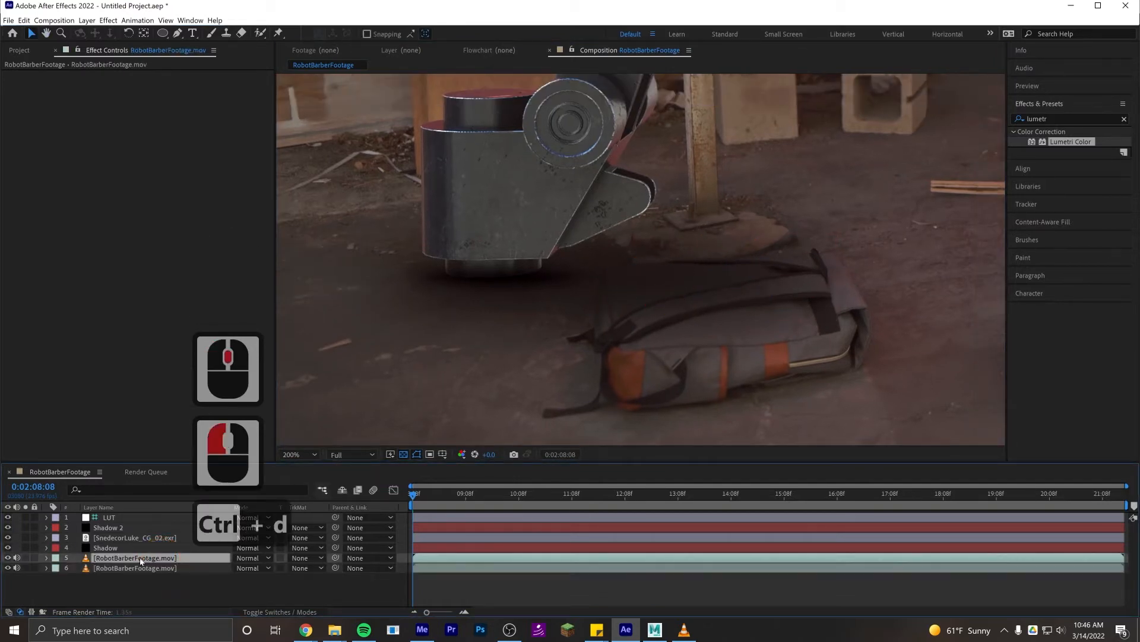
pyautogui.moveTo(139, 552); pyautogui.dragTo(142, 528)
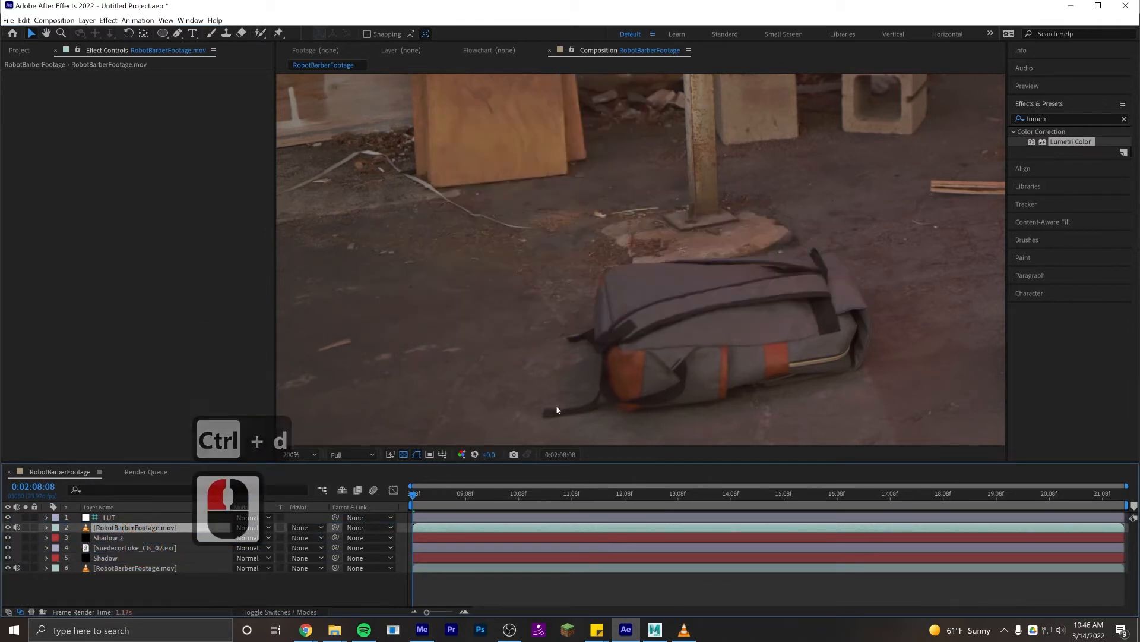
# - Start a Pen tool mask on the duplicated footage, tracing the backpack's left edge and around its two loose straps
pyautogui.moveTo(692, 253); pyautogui.dragTo(564, 199)
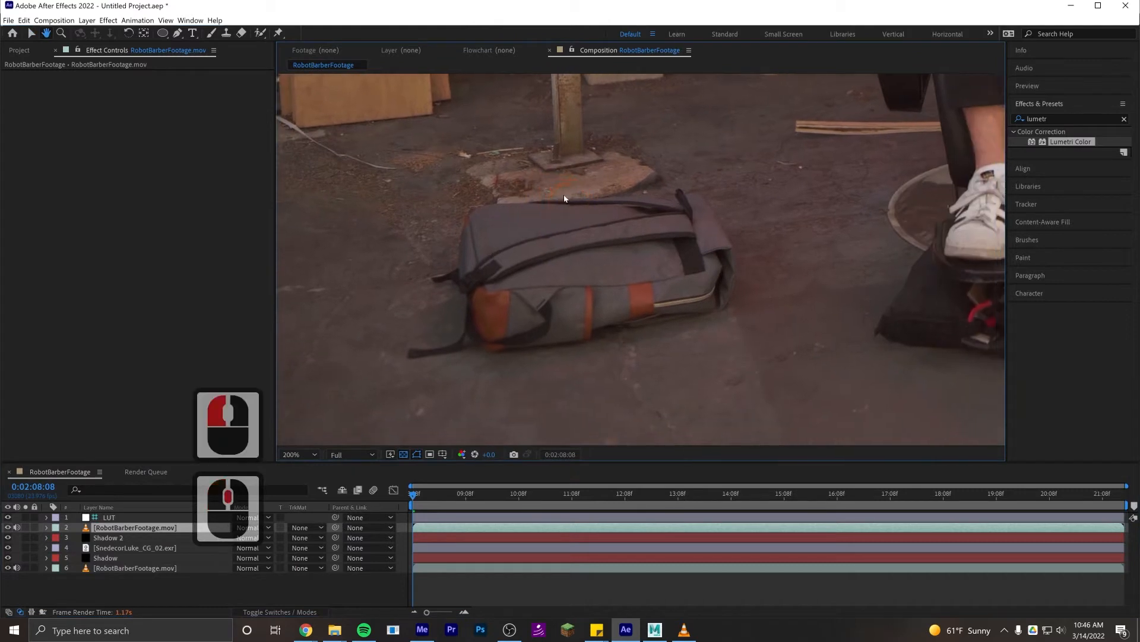
pyautogui.click(179, 33)
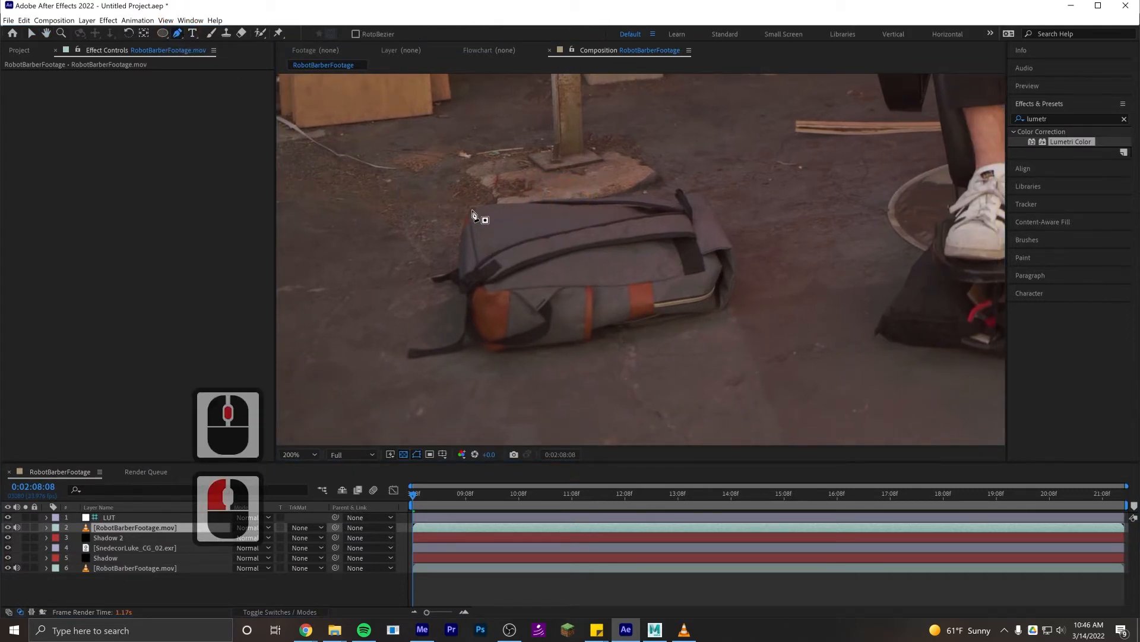
pyautogui.moveTo(472, 212); pyautogui.dragTo(441, 276)
pyautogui.click(459, 269)
pyautogui.click(431, 277)
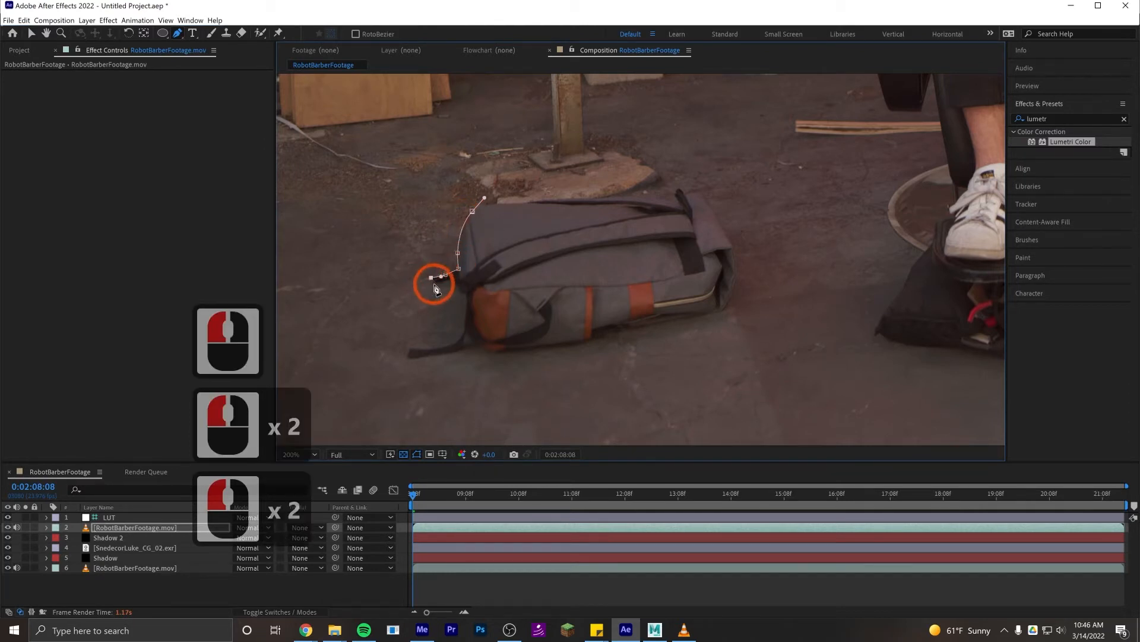
pyautogui.click(434, 284)
pyautogui.click(451, 280)
pyautogui.moveTo(458, 288); pyautogui.dragTo(462, 347)
pyautogui.click(467, 295)
pyautogui.click(408, 348)
pyautogui.click(407, 358)
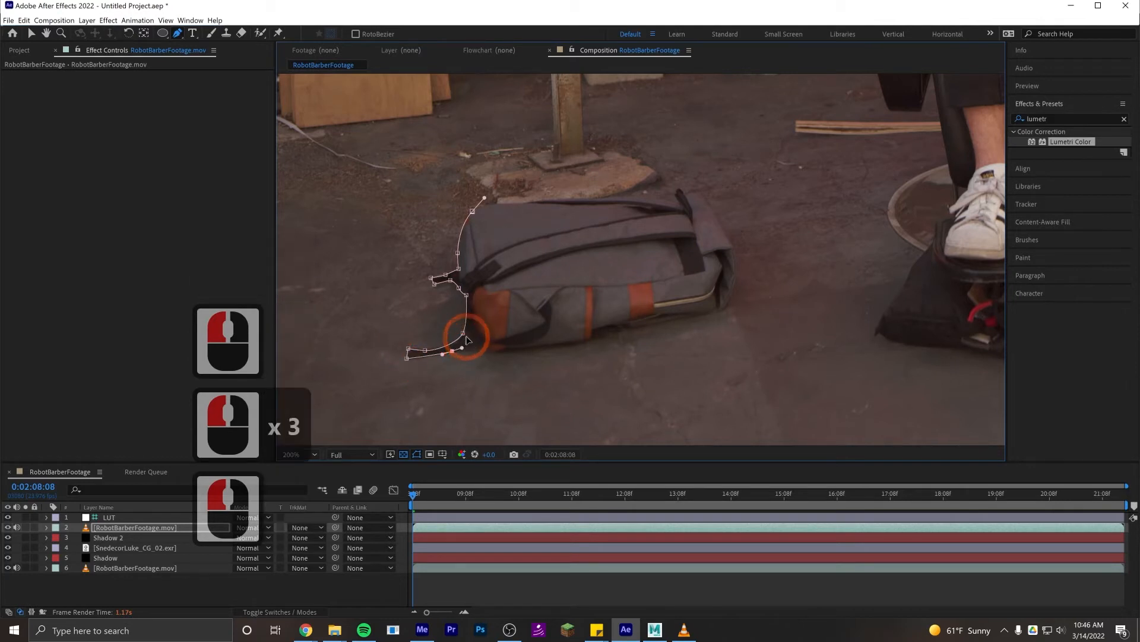
pyautogui.click(466, 338)
pyautogui.click(467, 339)
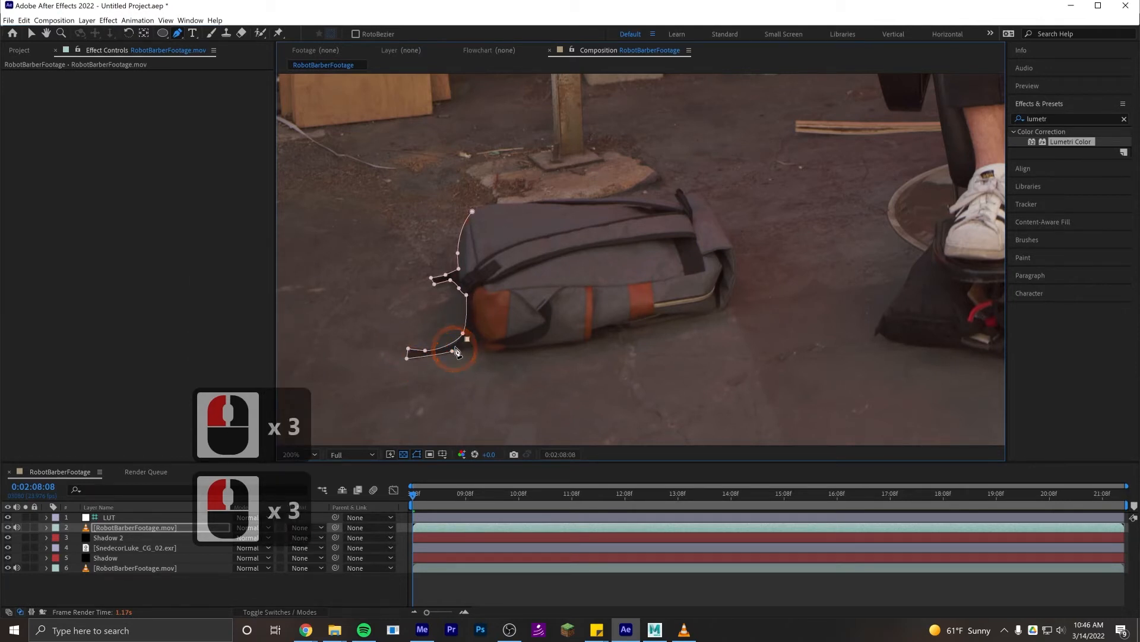
pyautogui.hotkey('ctrl', 'z')
# - Continue the mask path along the backpack's lower edge to its bottom-right corner
pyautogui.click(480, 349)
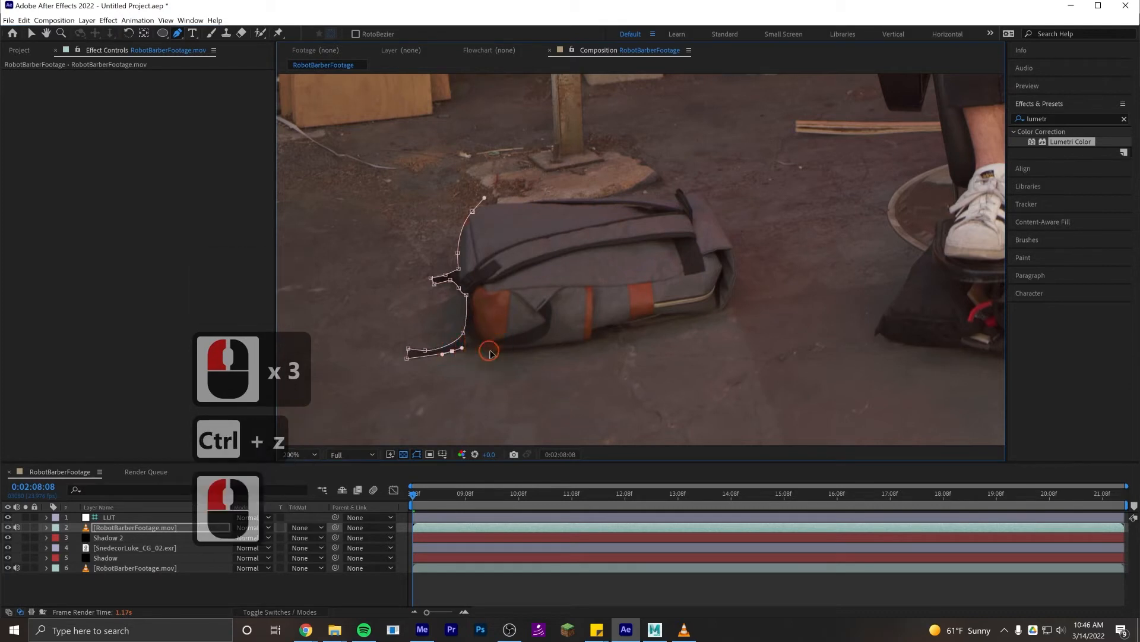
pyautogui.click(499, 351)
pyautogui.click(591, 336)
pyautogui.click(595, 326)
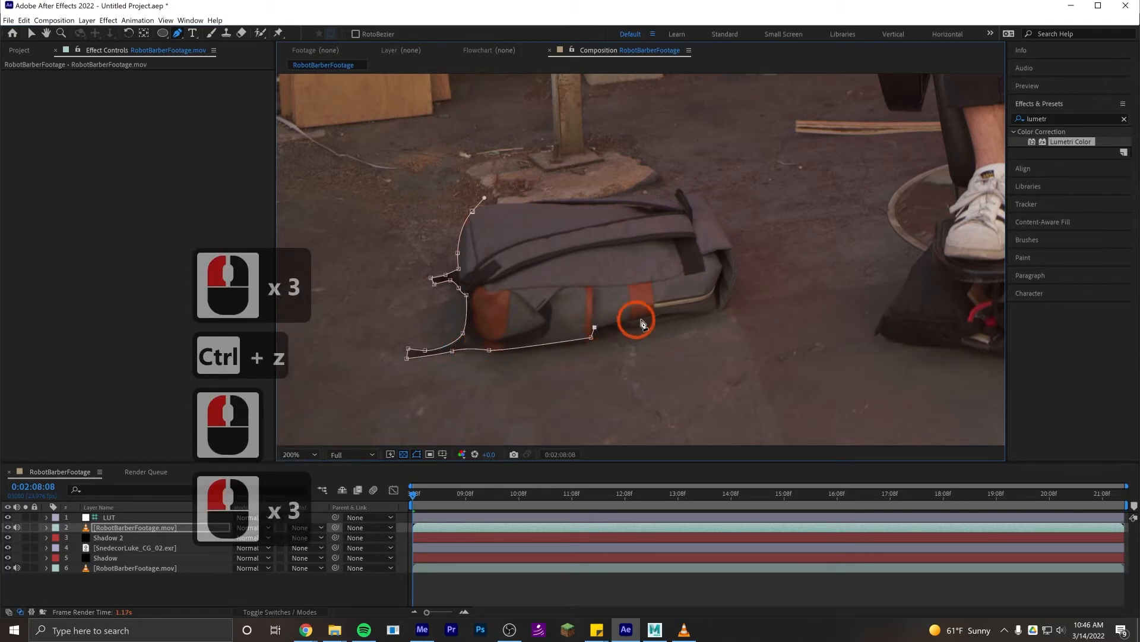
pyautogui.moveTo(696, 314); pyautogui.dragTo(720, 309)
# - Trace the mask up the backpack's right side to the small strap loop at its upper-right corner
pyautogui.moveTo(736, 270); pyautogui.dragTo(699, 188)
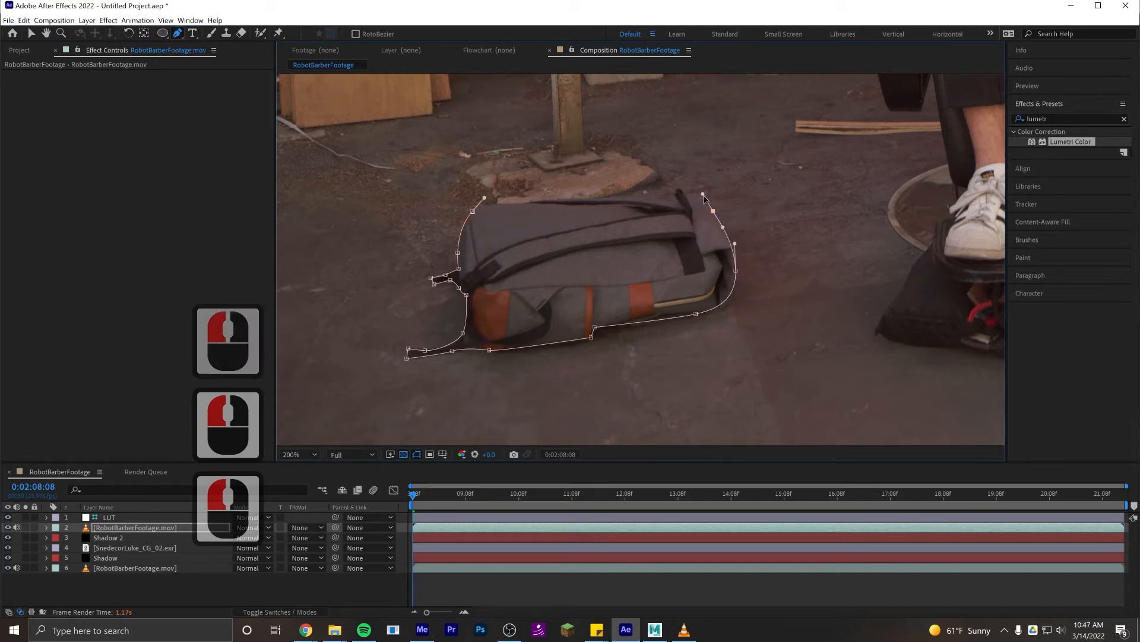
pyautogui.click(700, 190)
pyautogui.click(684, 193)
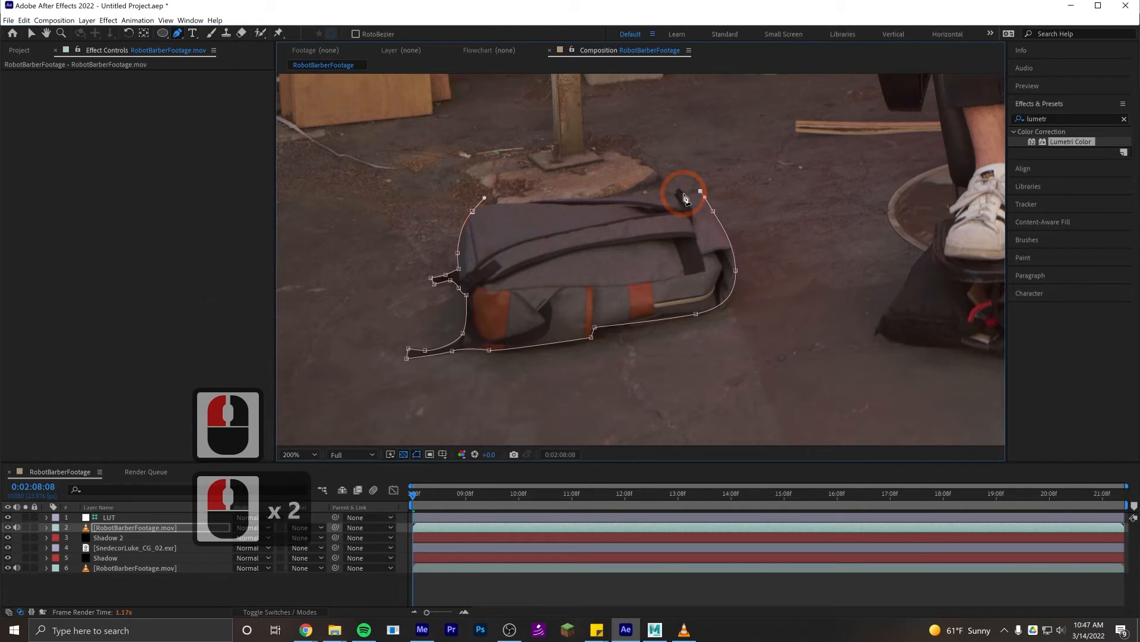
pyautogui.click(683, 191)
# - Trace around the strap loop and along the backpack's top edge, and close the mask at its starting point
pyautogui.scroll(2, 680, 192)
pyautogui.moveTo(678, 228); pyautogui.dragTo(804, 209)
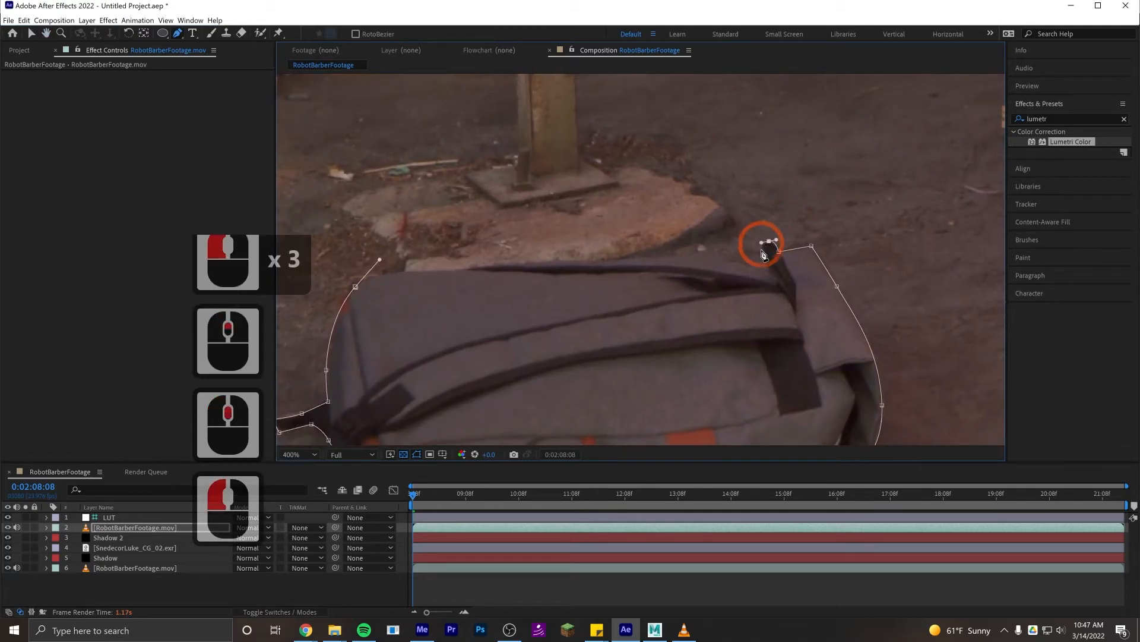
pyautogui.moveTo(758, 254); pyautogui.dragTo(767, 275)
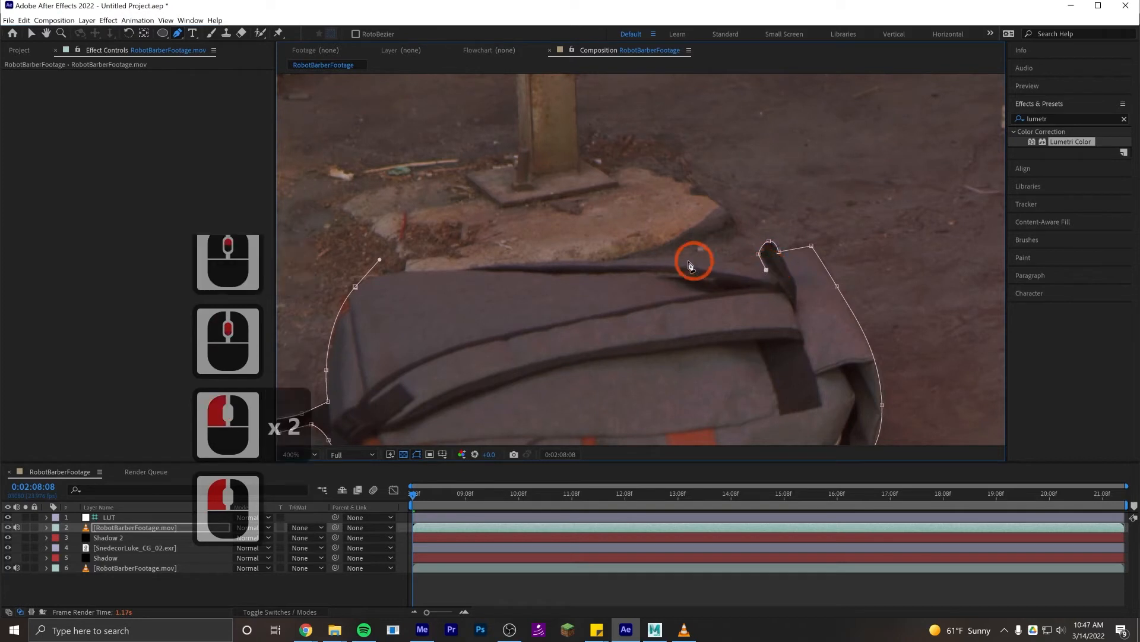
pyautogui.moveTo(678, 256); pyautogui.dragTo(631, 252)
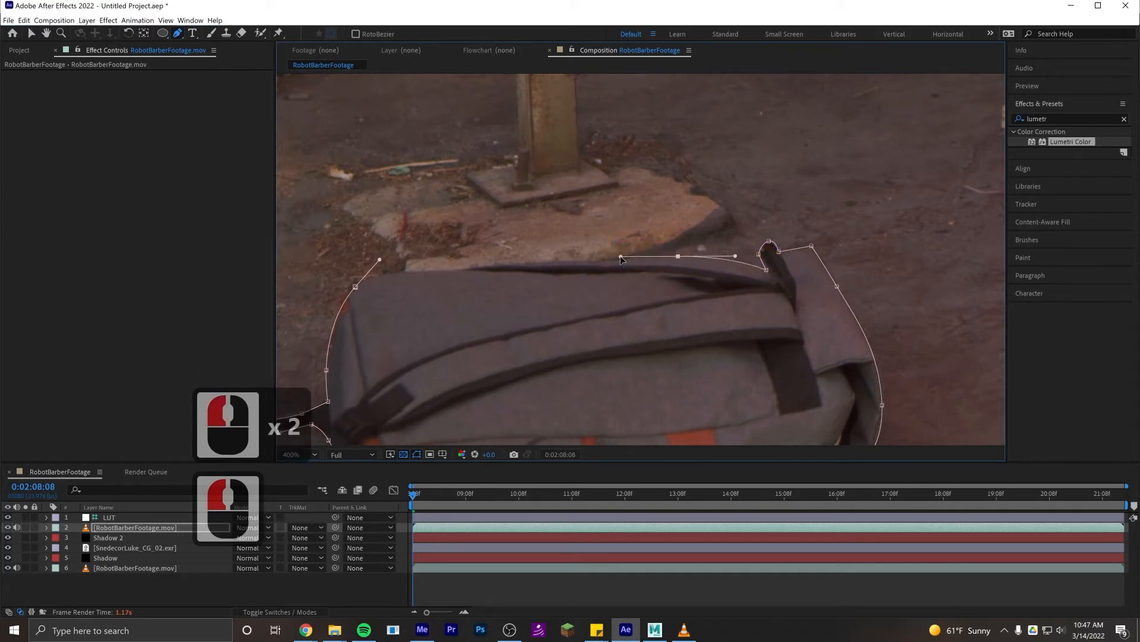
pyautogui.moveTo(620, 256); pyautogui.dragTo(628, 258)
pyautogui.moveTo(518, 263); pyautogui.dragTo(352, 293)
pyautogui.click(356, 288)
pyautogui.doubleClick(376, 273)
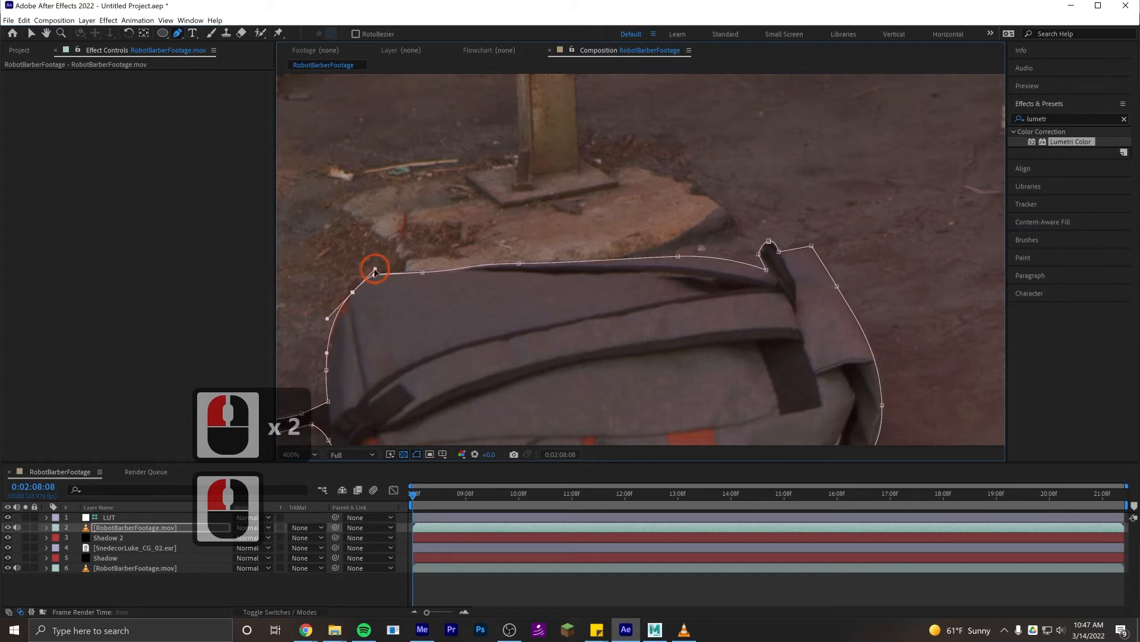
# - Refine the mask curve near the backpack's upper-left corner with the Selection tool, and deselect the layer
pyautogui.scroll(-2, 490, 292)
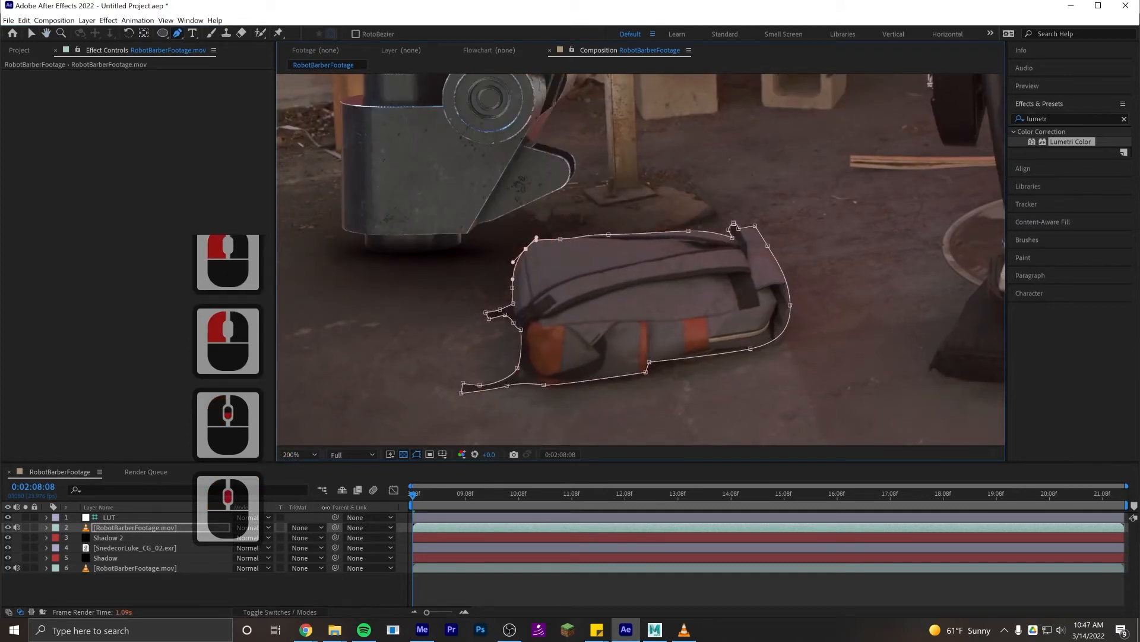
pyautogui.scroll(2, 641, 262)
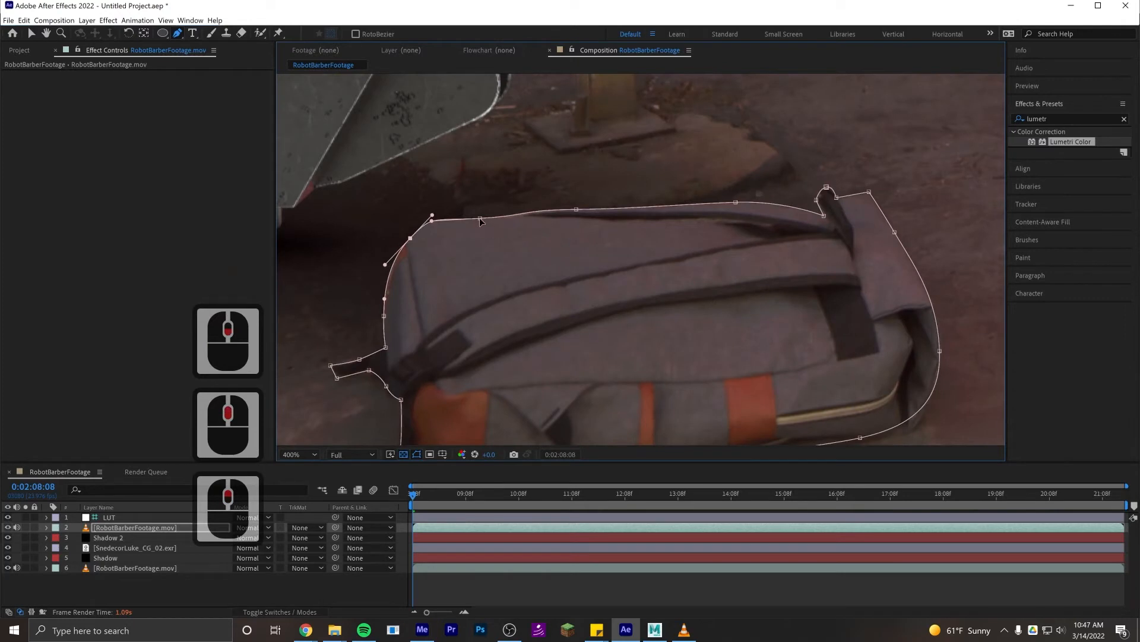
pyautogui.press('v')
pyautogui.click(521, 213)
pyautogui.click(516, 213)
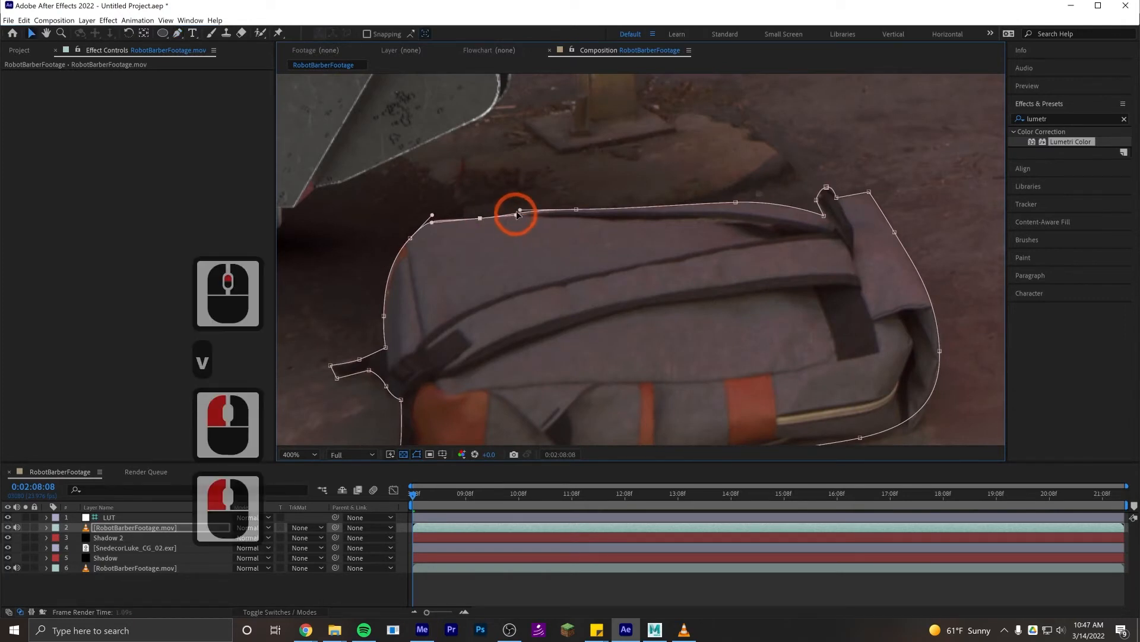
pyautogui.moveTo(520, 209); pyautogui.dragTo(529, 209)
pyautogui.scroll(-1, 575, 213)
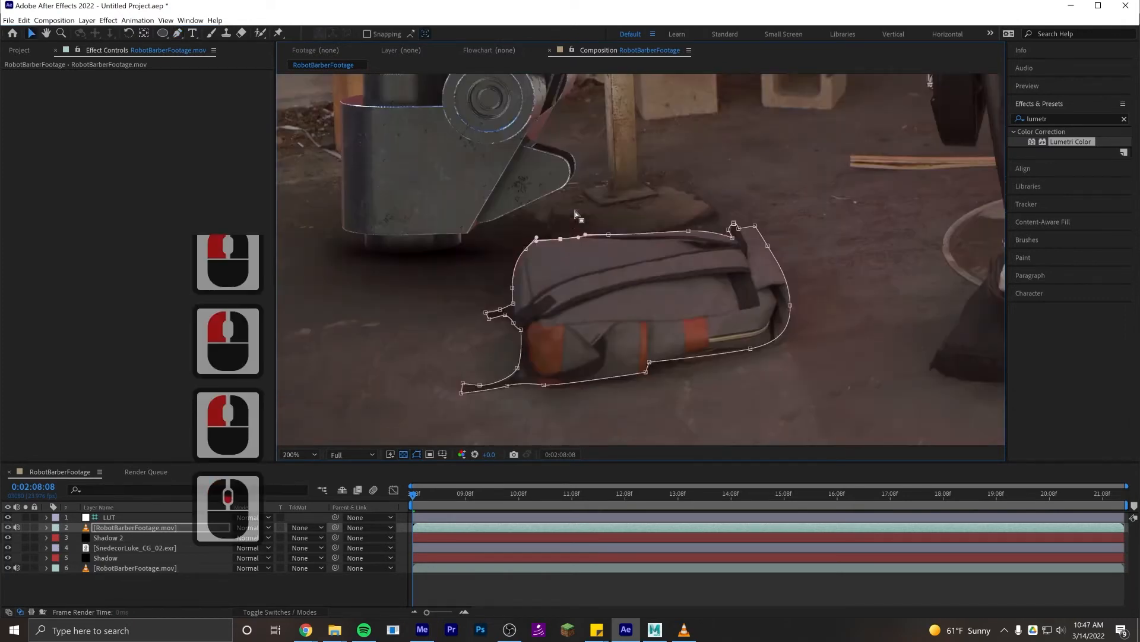
pyautogui.scroll(-2, 615, 283)
pyautogui.click(603, 588)
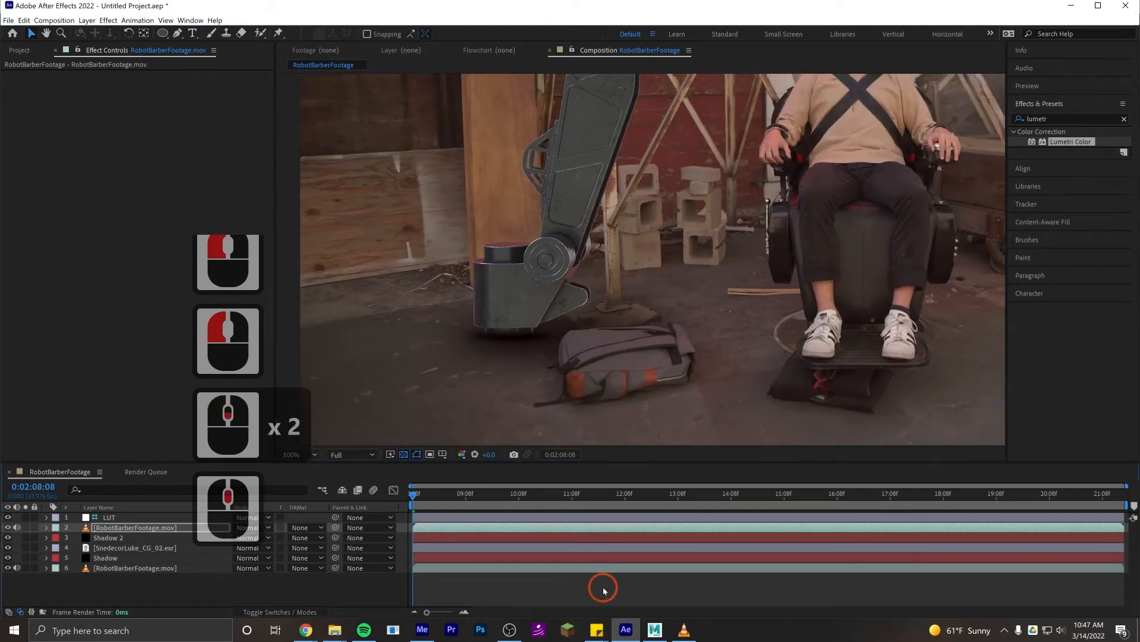
# - Set the Mask Feather of Mask 1 on the upper footage layer to 3 pixels to soften the backpack cutout's edge
pyautogui.scroll(4, 617, 261)
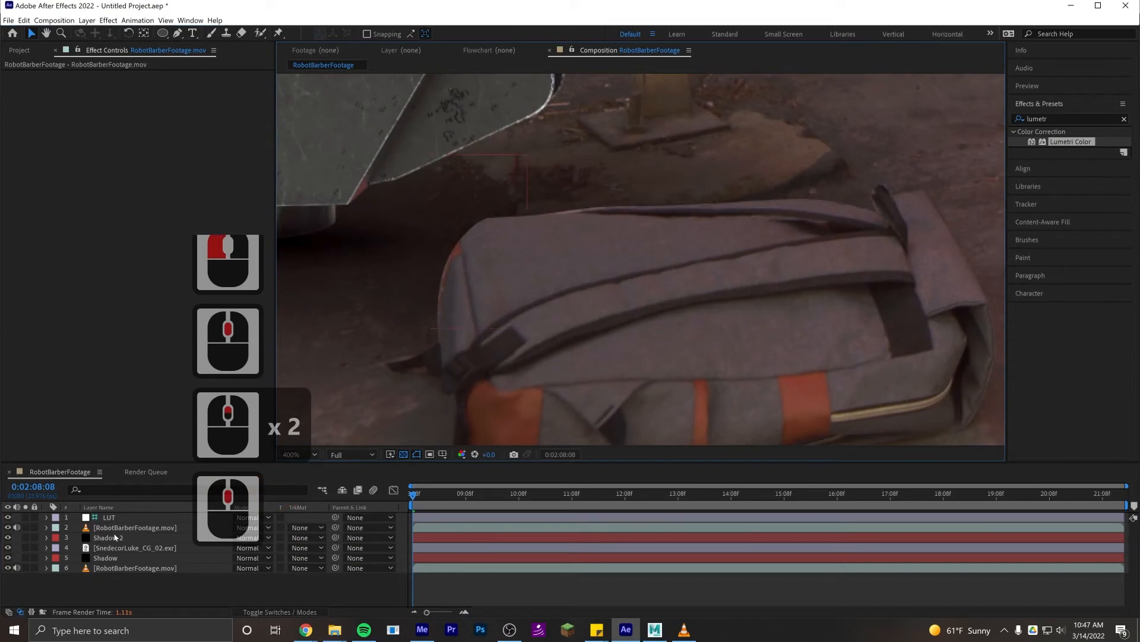
pyautogui.click(119, 528)
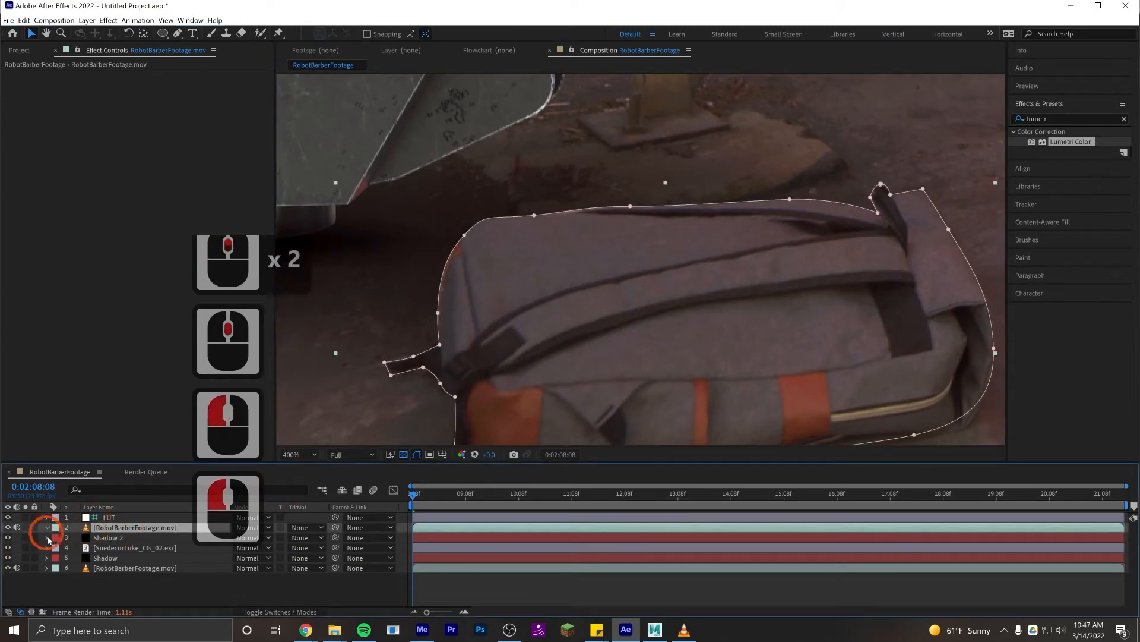
pyautogui.click(46, 528)
pyautogui.click(58, 538)
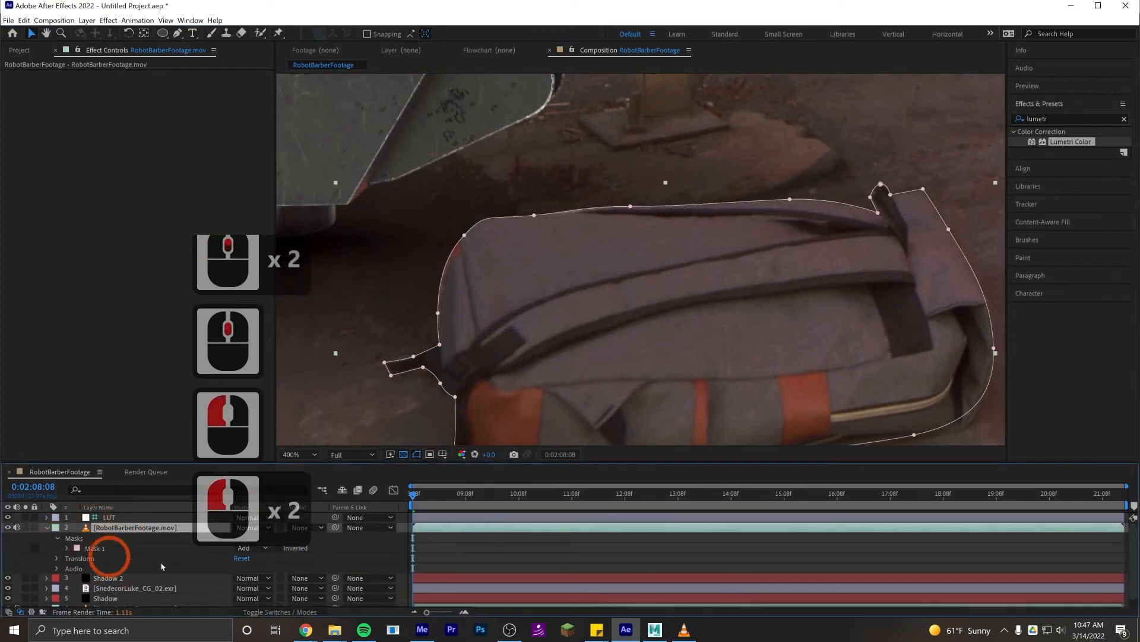
pyautogui.click(67, 548)
pyautogui.click(250, 567)
pyautogui.write('3')
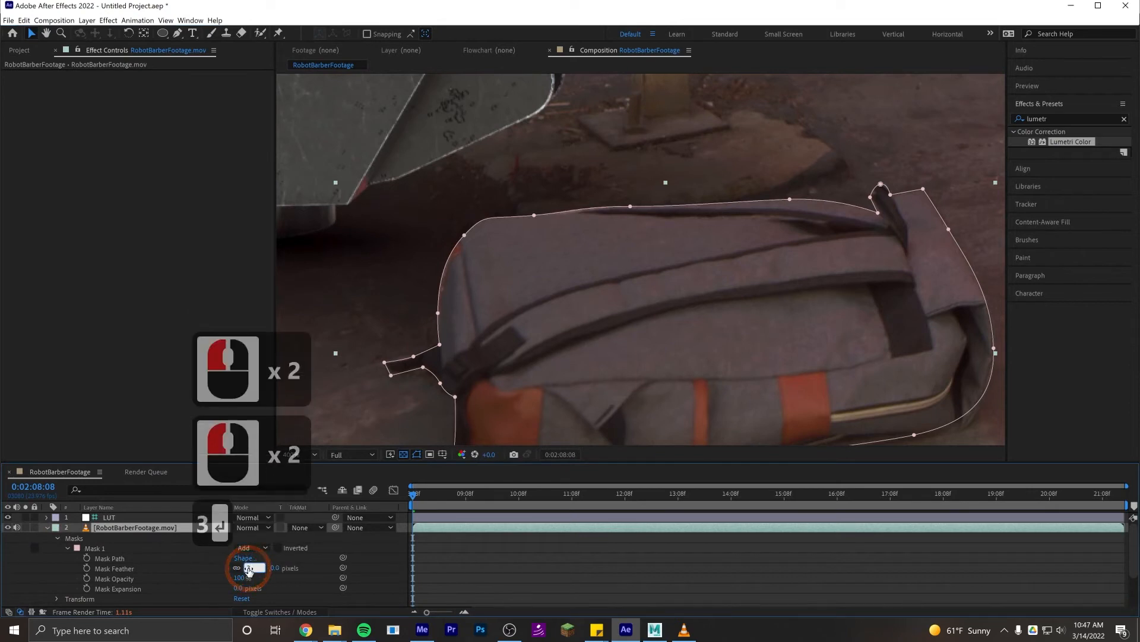
pyautogui.press('Return')
pyautogui.click(574, 547)
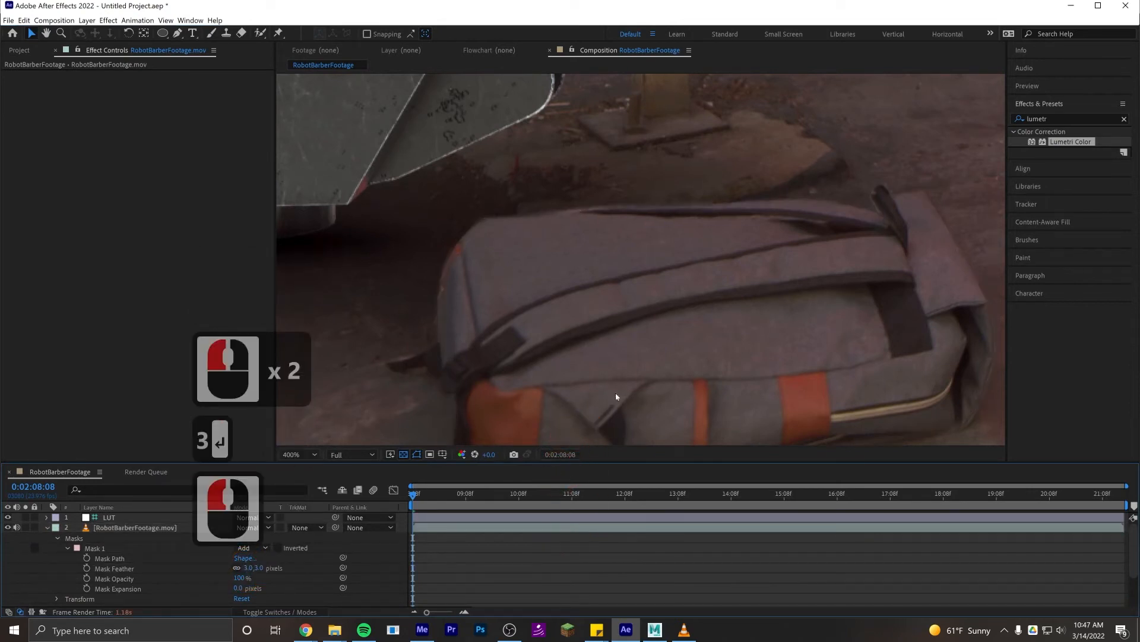
# - Check the backpack's edges up close and reduce its Mask Feather to 2 pixels
pyautogui.scroll(-6, 434, 287)
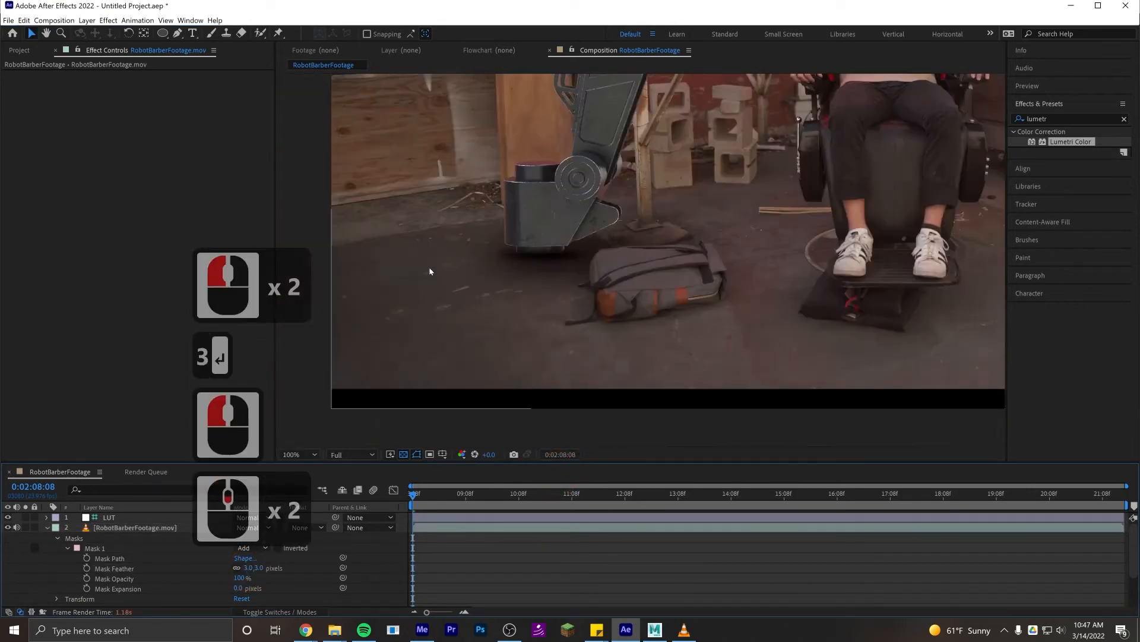
pyautogui.scroll(6, 503, 355)
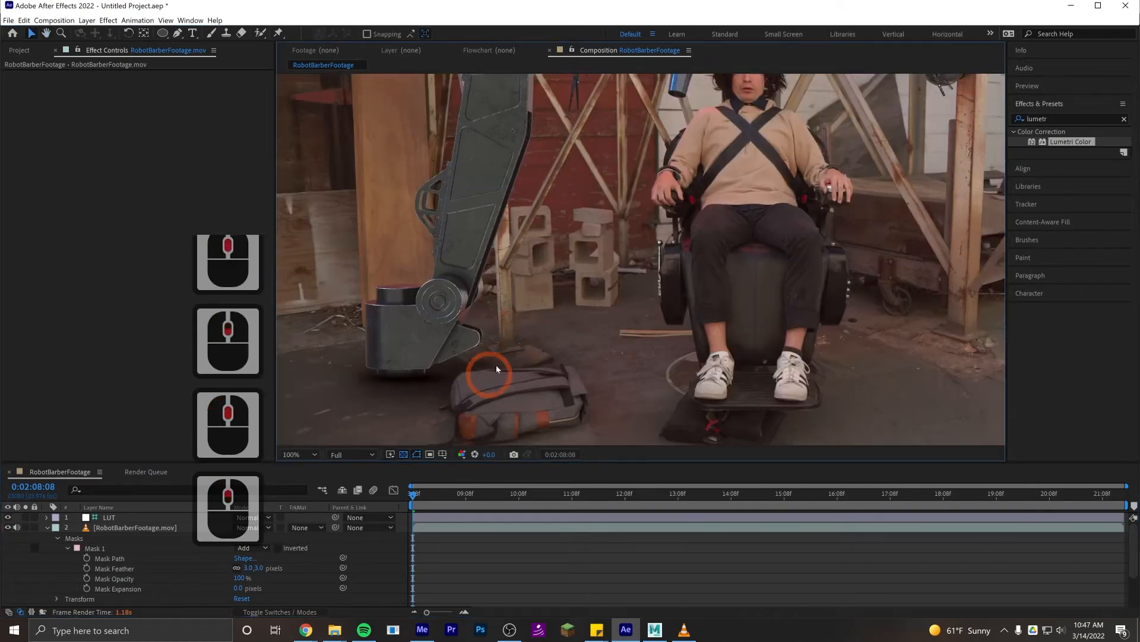
pyautogui.moveTo(637, 304); pyautogui.dragTo(649, 282)
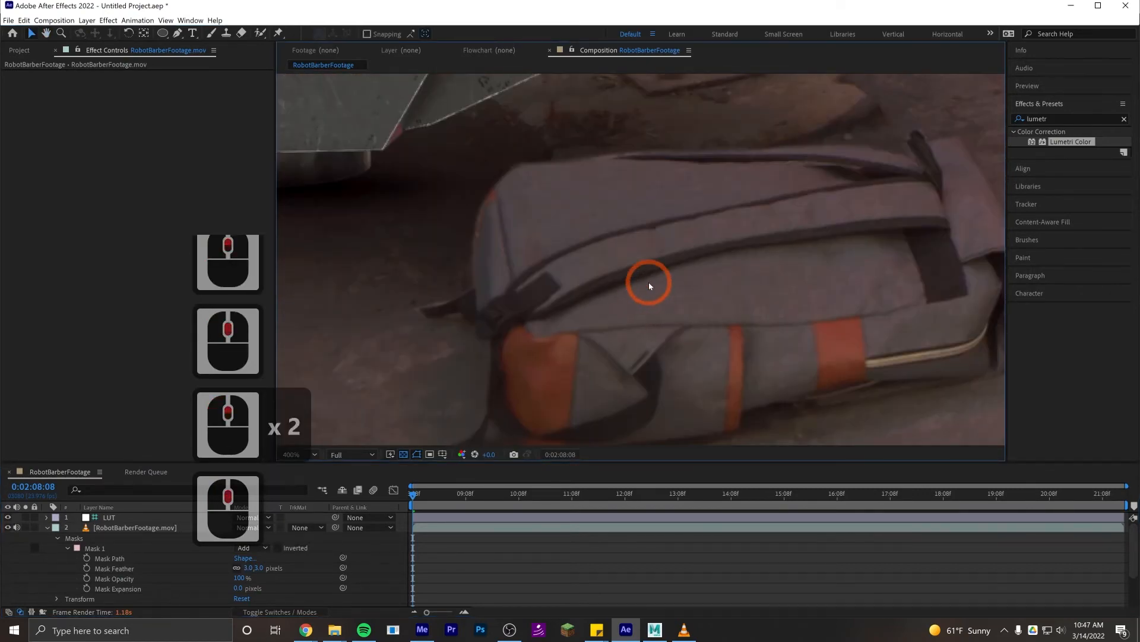
pyautogui.click(247, 568)
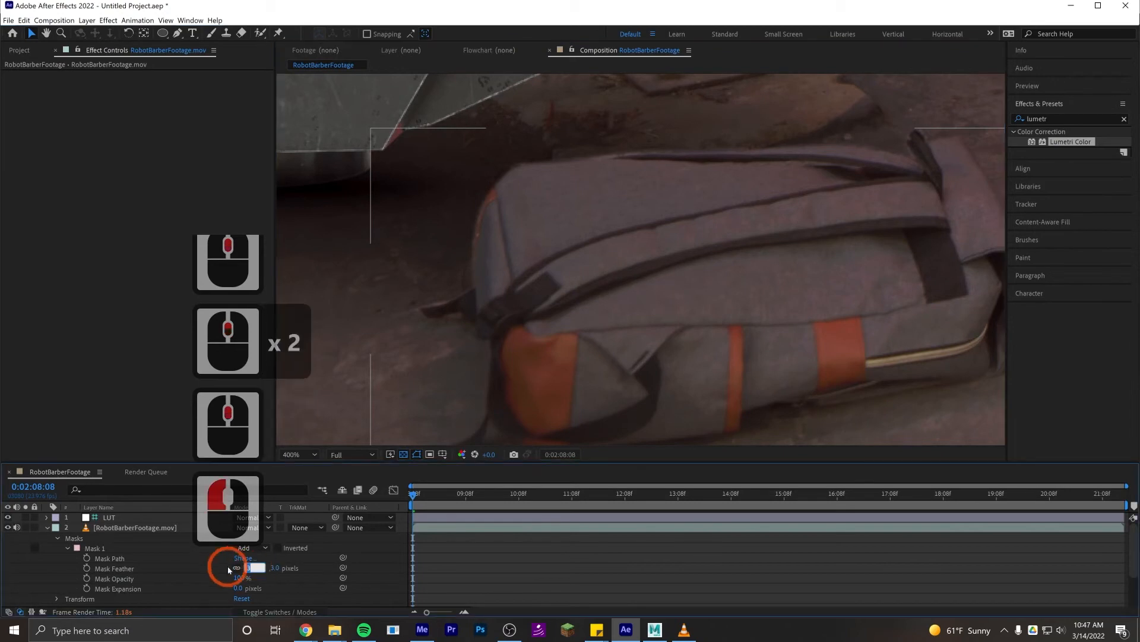
pyautogui.write('2')
pyautogui.press('Return')
pyautogui.click(596, 588)
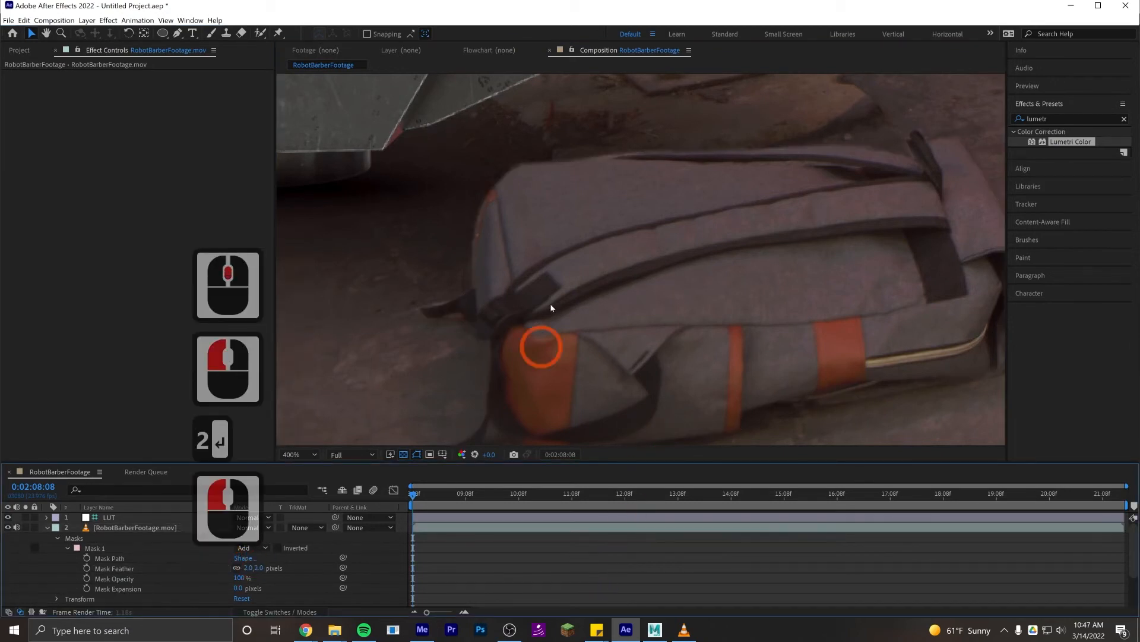
# - Examine how the robot's foot, leg and arms blend with the surrounding footage, checking edge sharpness at different magnifications
pyautogui.moveTo(596, 316); pyautogui.dragTo(615, 418)
pyautogui.moveTo(575, 254); pyautogui.dragTo(778, 344)
pyautogui.scroll(-1, 727, 306)
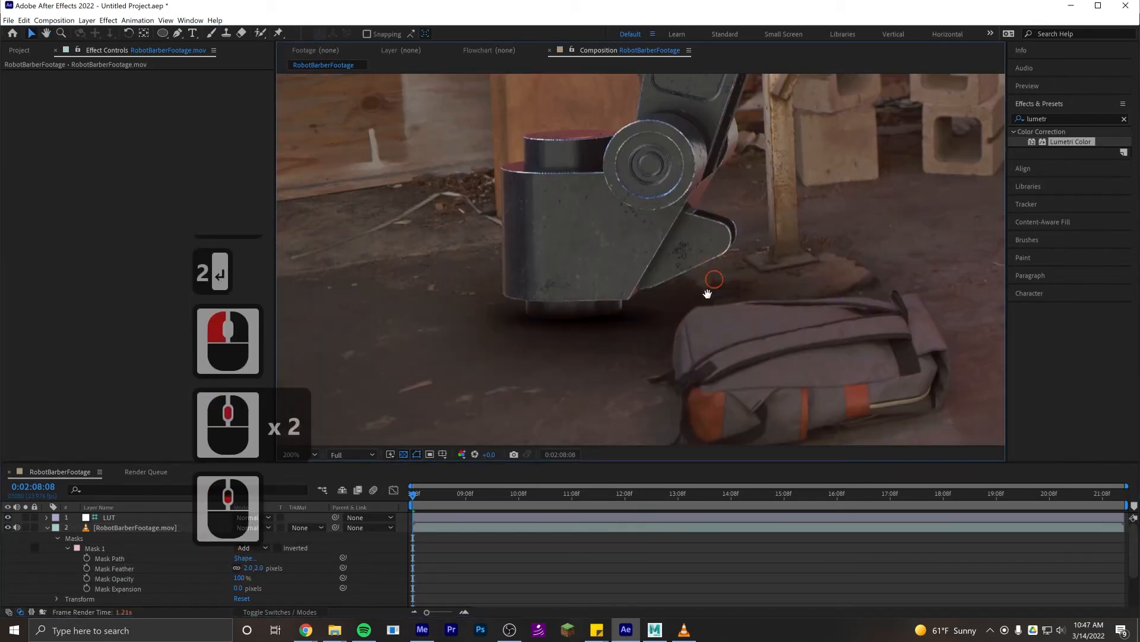
pyautogui.moveTo(707, 293); pyautogui.dragTo(650, 395)
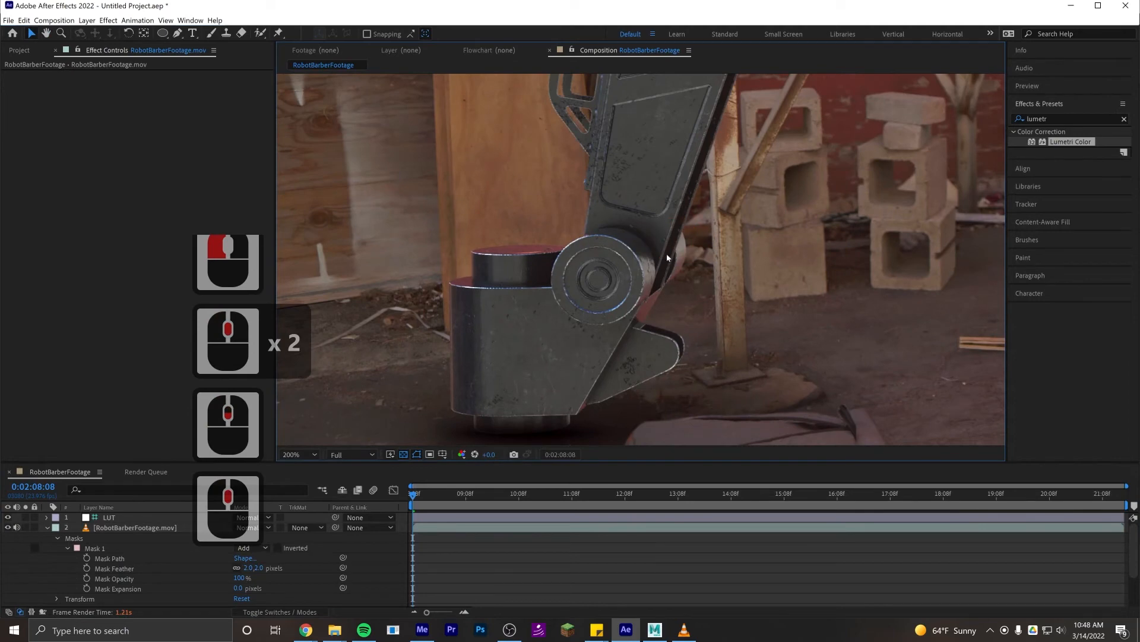
pyautogui.moveTo(667, 257); pyautogui.dragTo(664, 221)
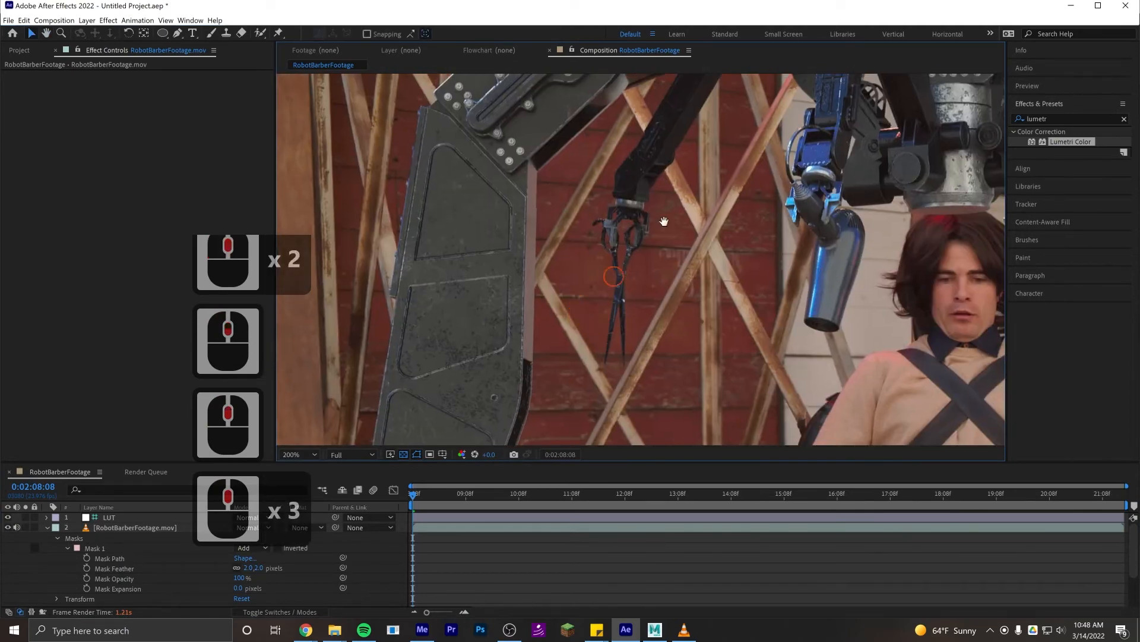
pyautogui.moveTo(386, 399); pyautogui.dragTo(572, 221)
pyautogui.scroll(2, 572, 221)
pyautogui.moveTo(444, 185); pyautogui.dragTo(743, 337)
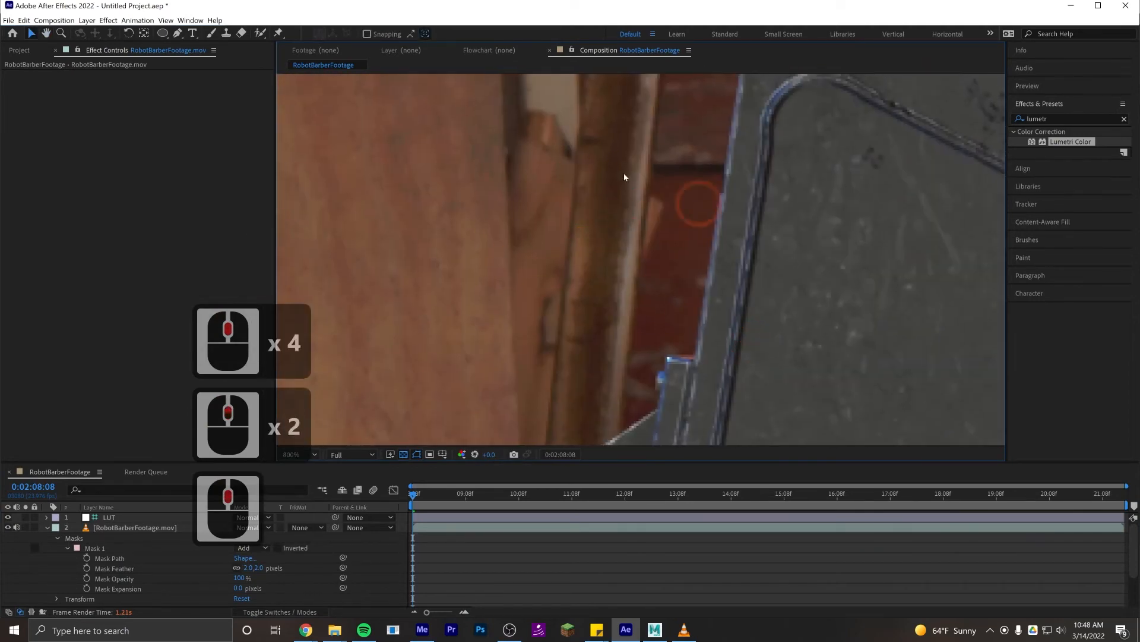
pyautogui.moveTo(482, 280); pyautogui.dragTo(435, 291)
pyautogui.scroll(-2, 671, 253)
pyautogui.moveTo(679, 255); pyautogui.dragTo(565, 406)
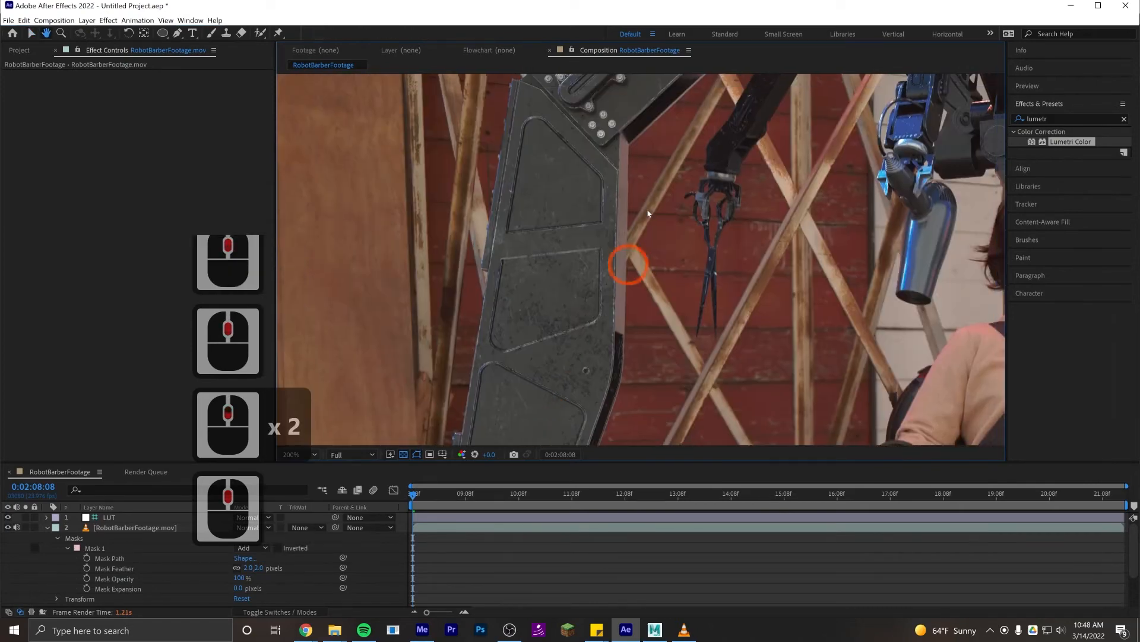
pyautogui.moveTo(656, 217); pyautogui.dragTo(541, 377)
pyautogui.moveTo(667, 279); pyautogui.dragTo(544, 252)
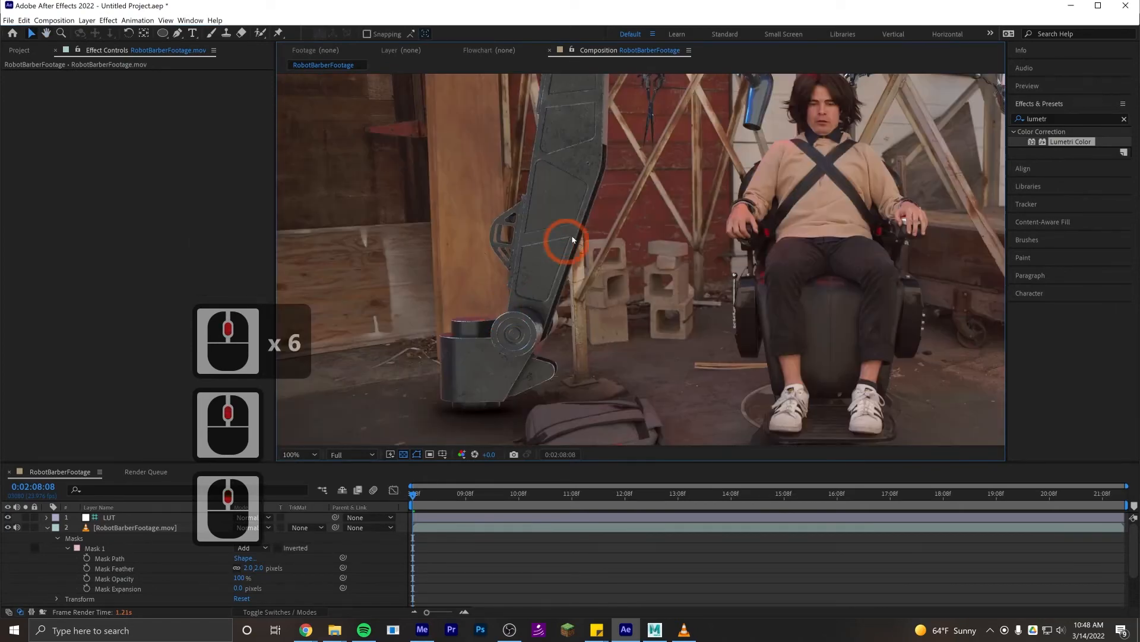
pyautogui.moveTo(574, 243); pyautogui.dragTo(499, 429)
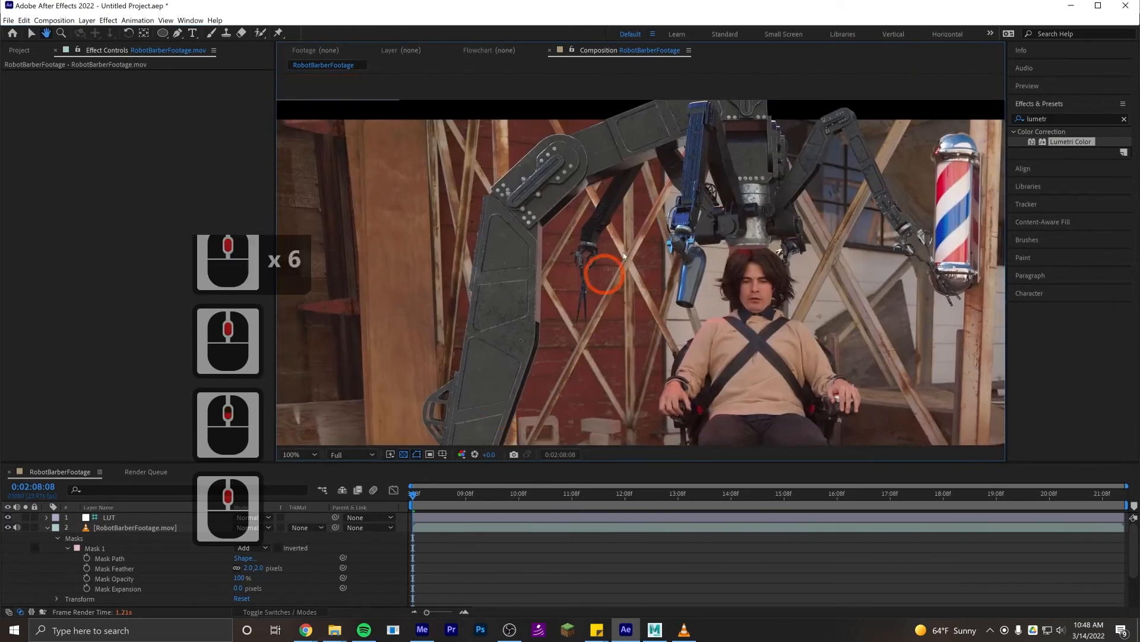
pyautogui.moveTo(629, 248); pyautogui.dragTo(610, 272)
pyautogui.scroll(2, 610, 272)
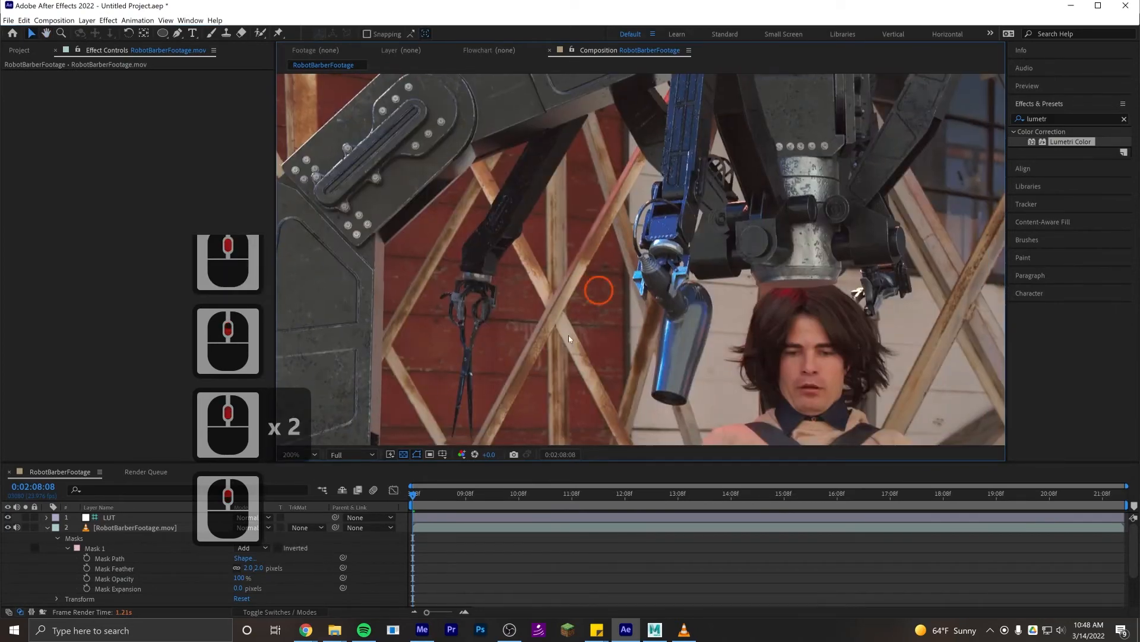
# - Collapse the masked footage layer's properties and the Levels and Lumetri Color effects on the CG robot layer
pyautogui.click(47, 527)
pyautogui.click(136, 548)
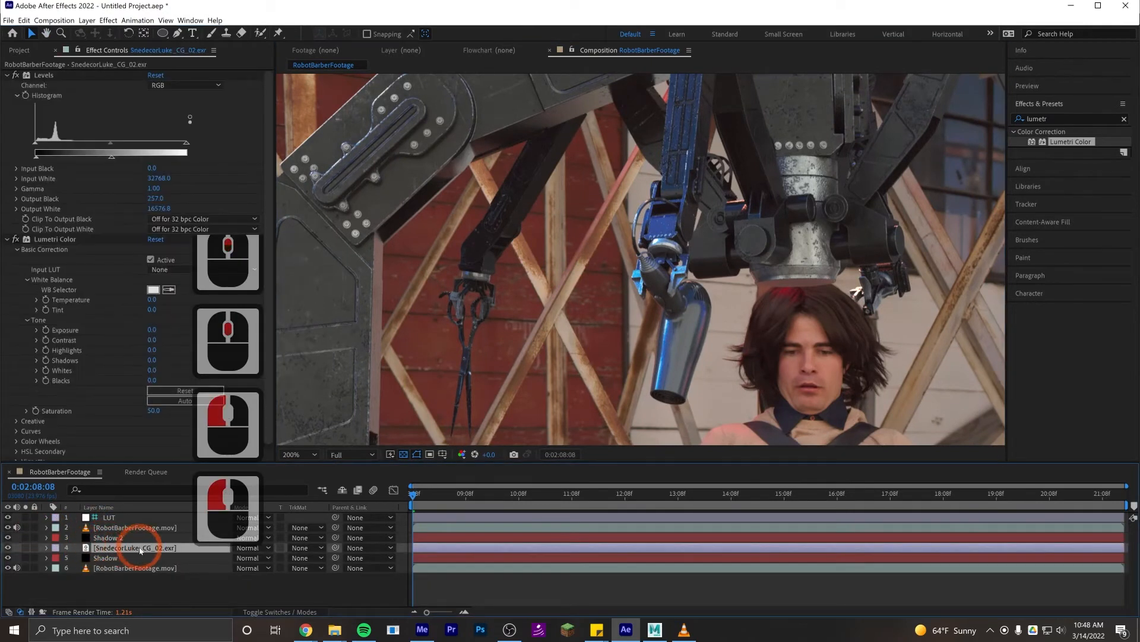
pyautogui.click(6, 76)
pyautogui.click(6, 85)
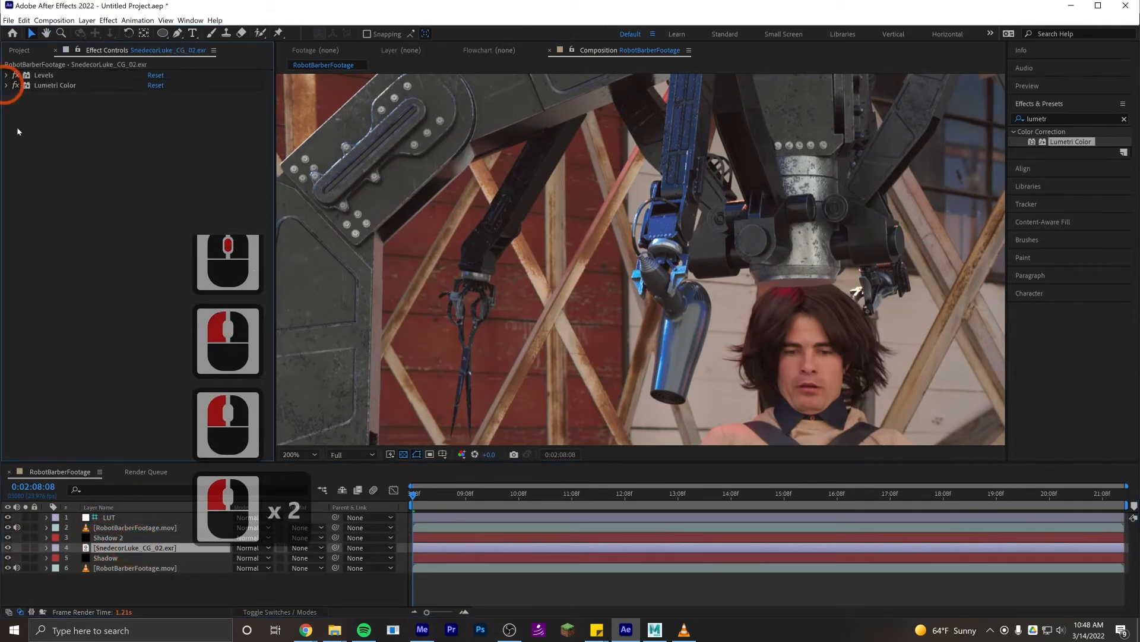
# - Add a Gaussian Blur effect to the CG robot layer and set its Blurriness to 2
pyautogui.doubleClick(1049, 120)
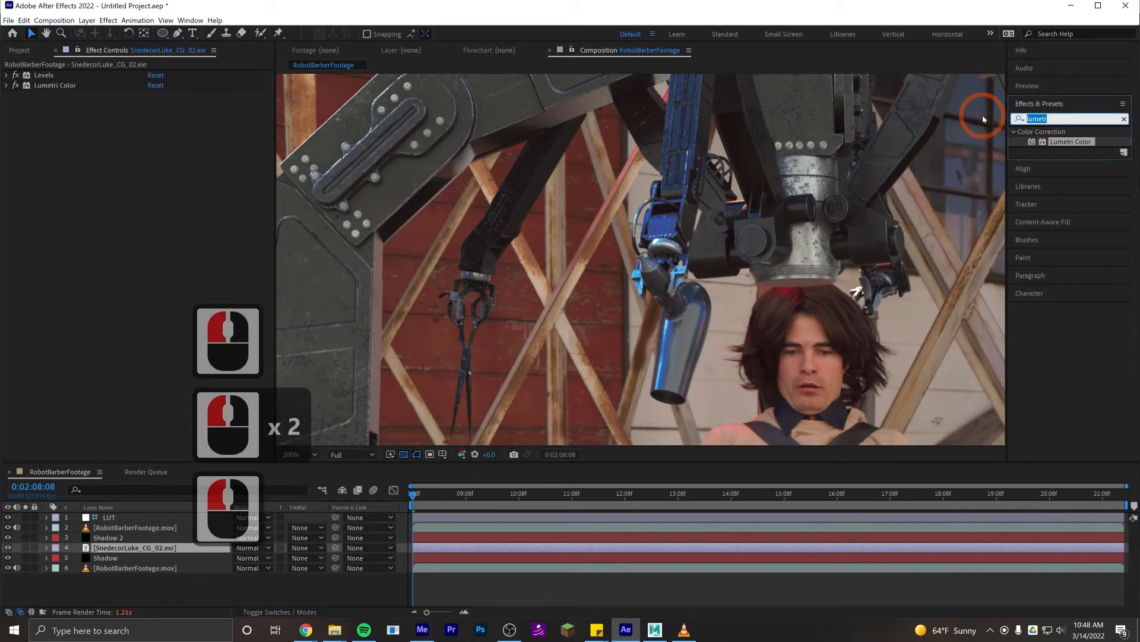
pyautogui.write('gauss')
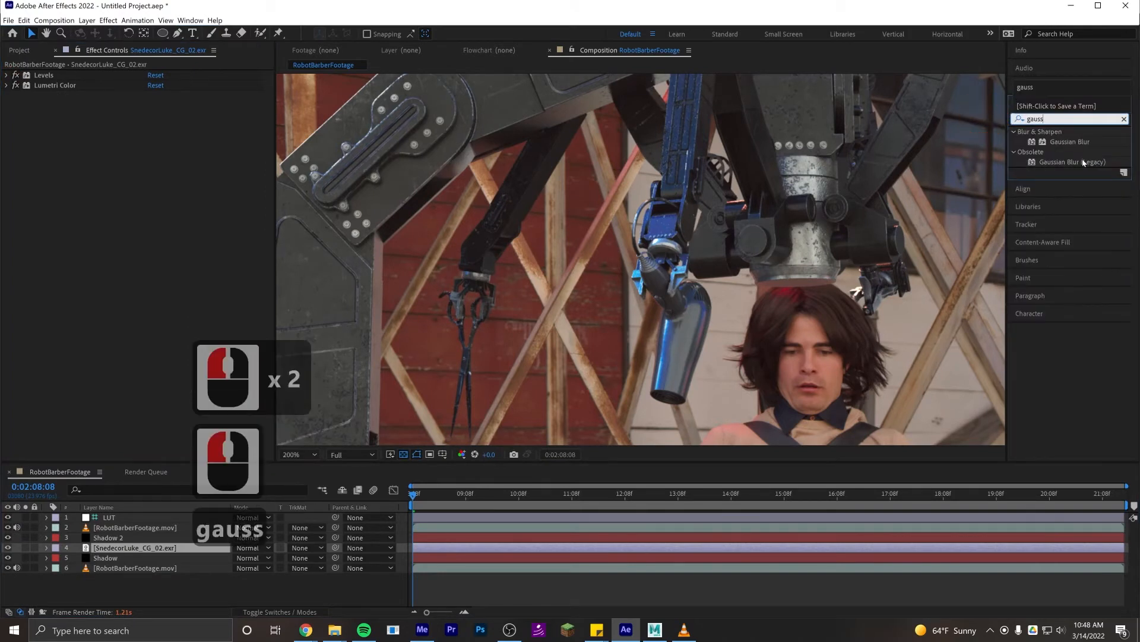
pyautogui.click(1074, 144)
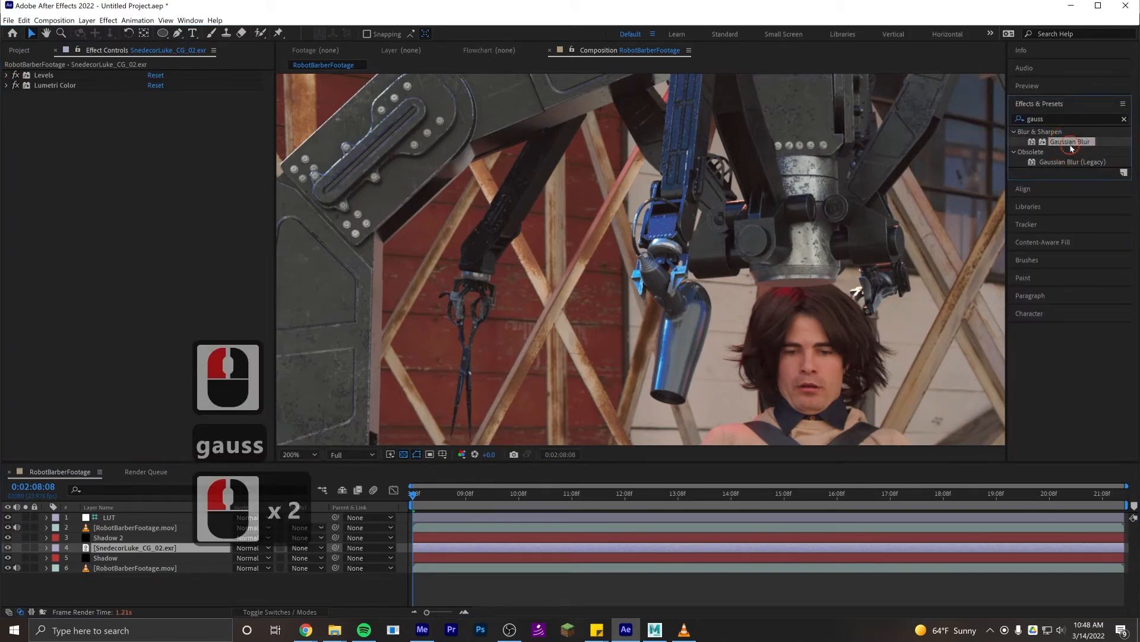
pyautogui.doubleClick(1072, 144)
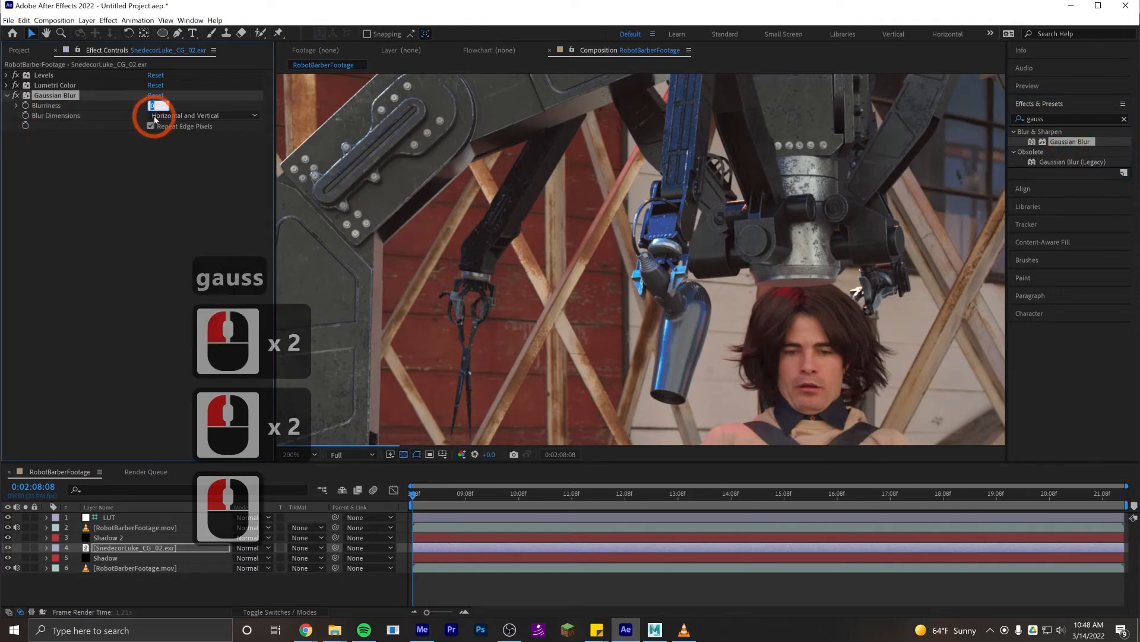
pyautogui.click(152, 105)
pyautogui.write('2')
pyautogui.press('Return')
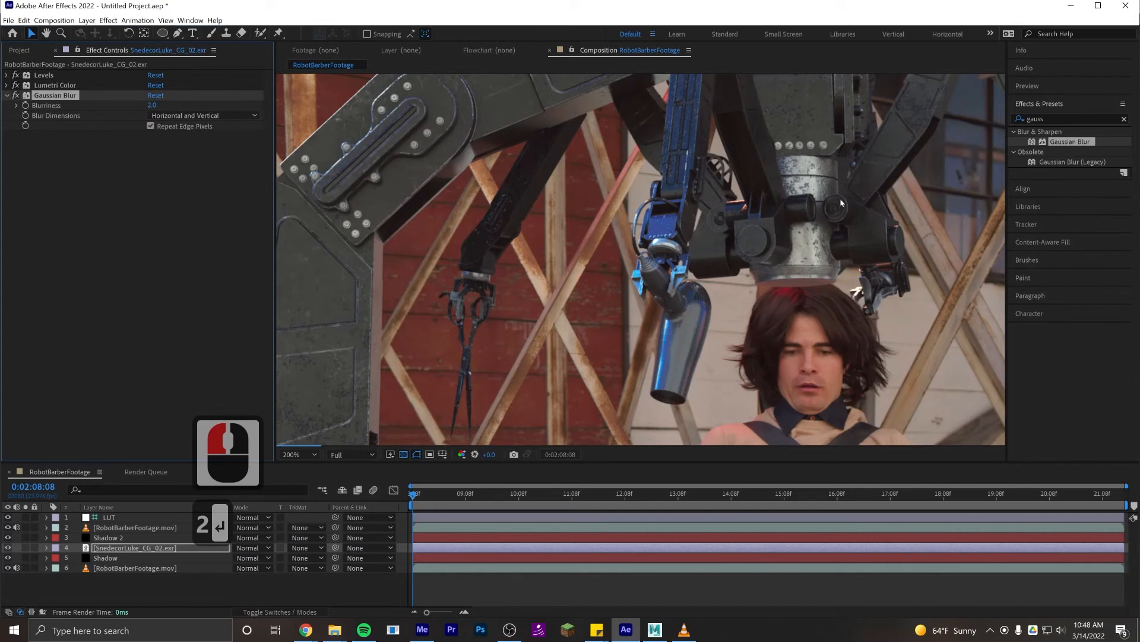
# - Add a Noise effect to the CG robot layer and set its Amount of Noise to 5%
pyautogui.click(996, 106)
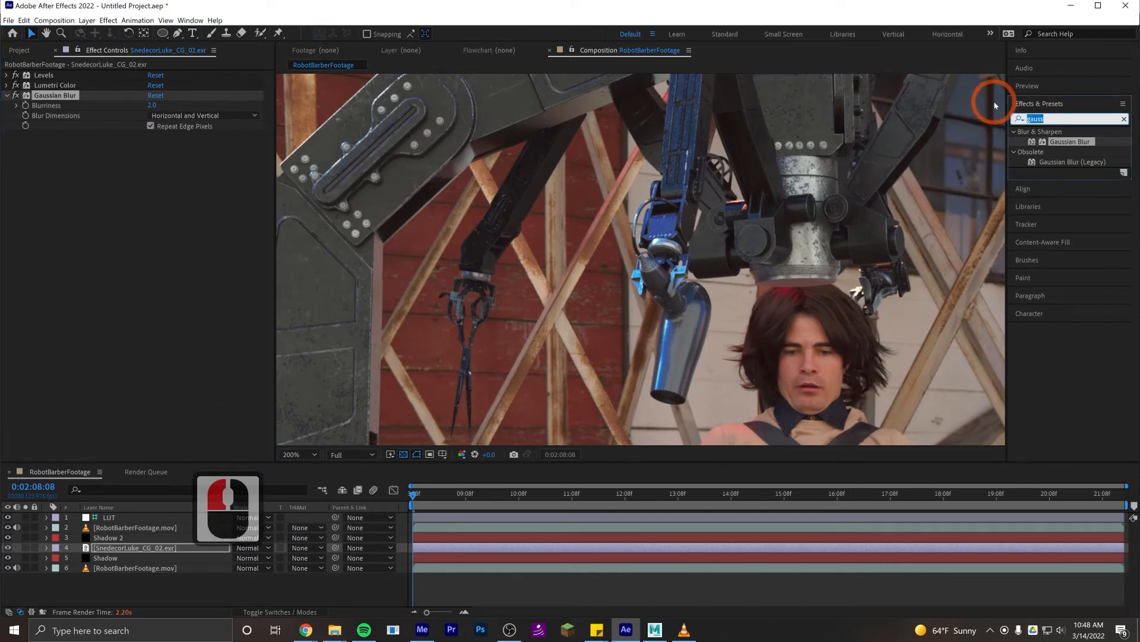
pyautogui.write('noise')
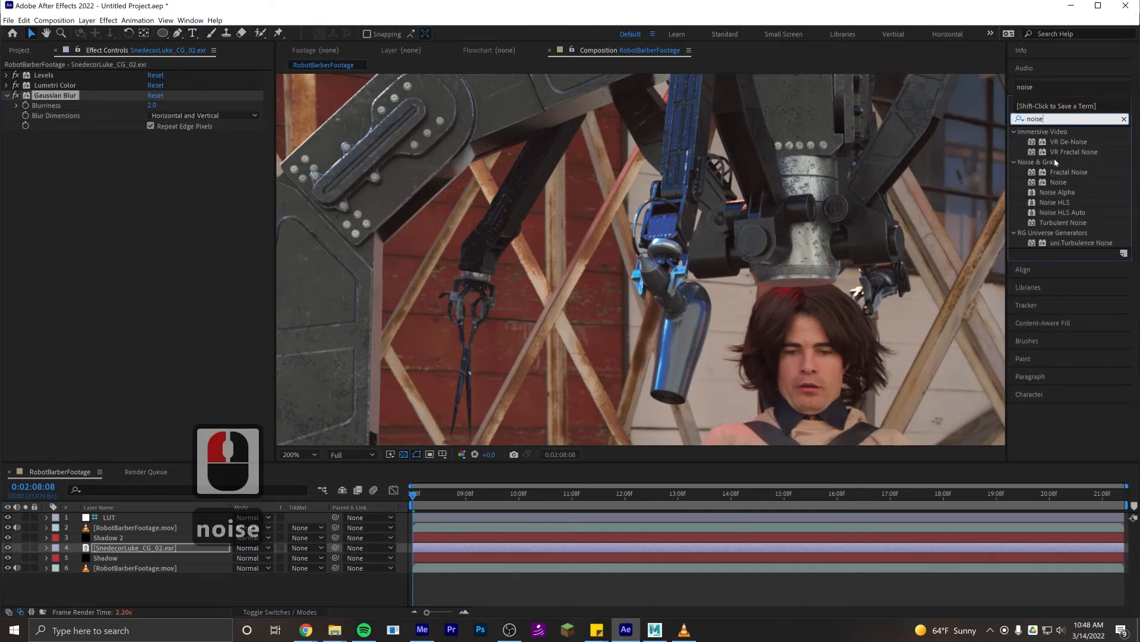
pyautogui.doubleClick(1058, 184)
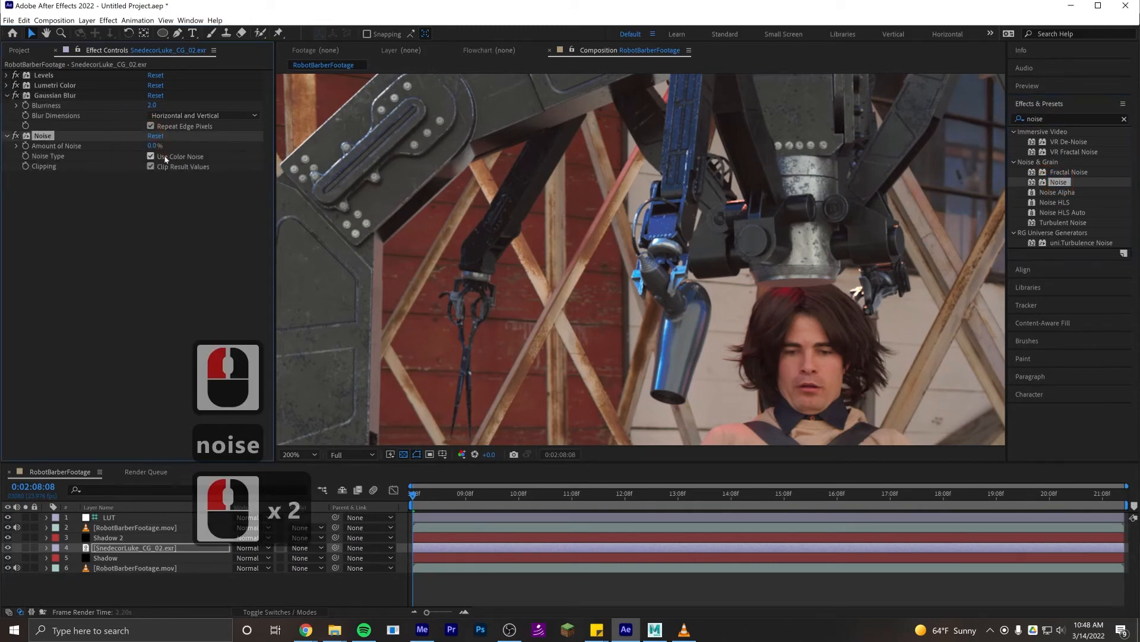
pyautogui.click(154, 145)
pyautogui.write('5')
pyautogui.press('Return')
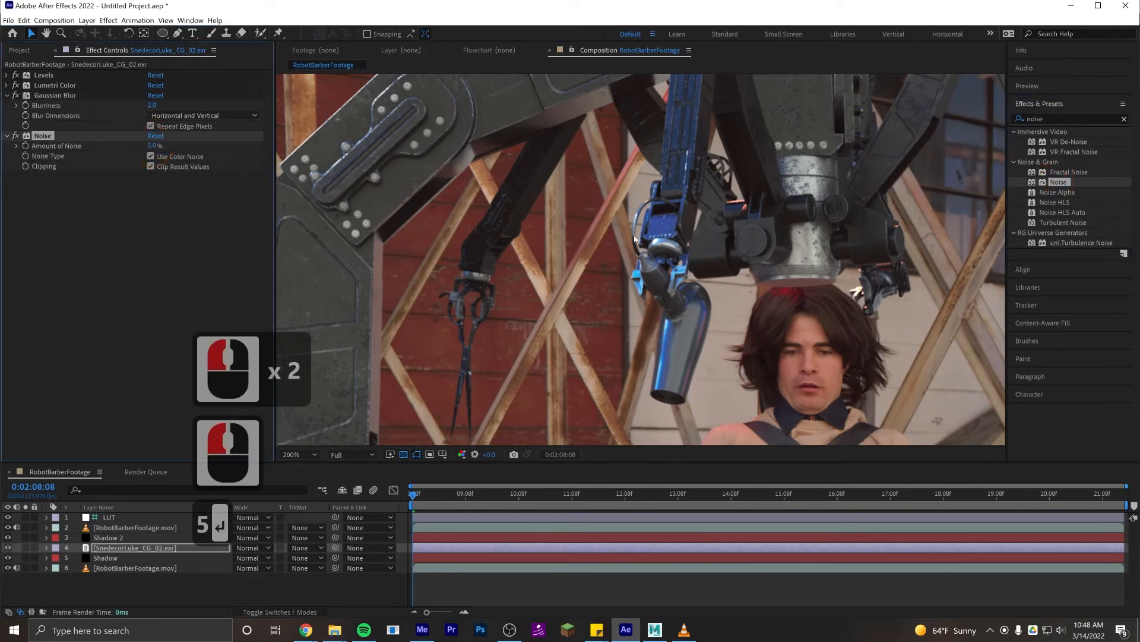
# - Inspect the grain on the robot's blue metal nozzle up close and lower the Amount of Noise to 1%
pyautogui.scroll(4, 634, 238)
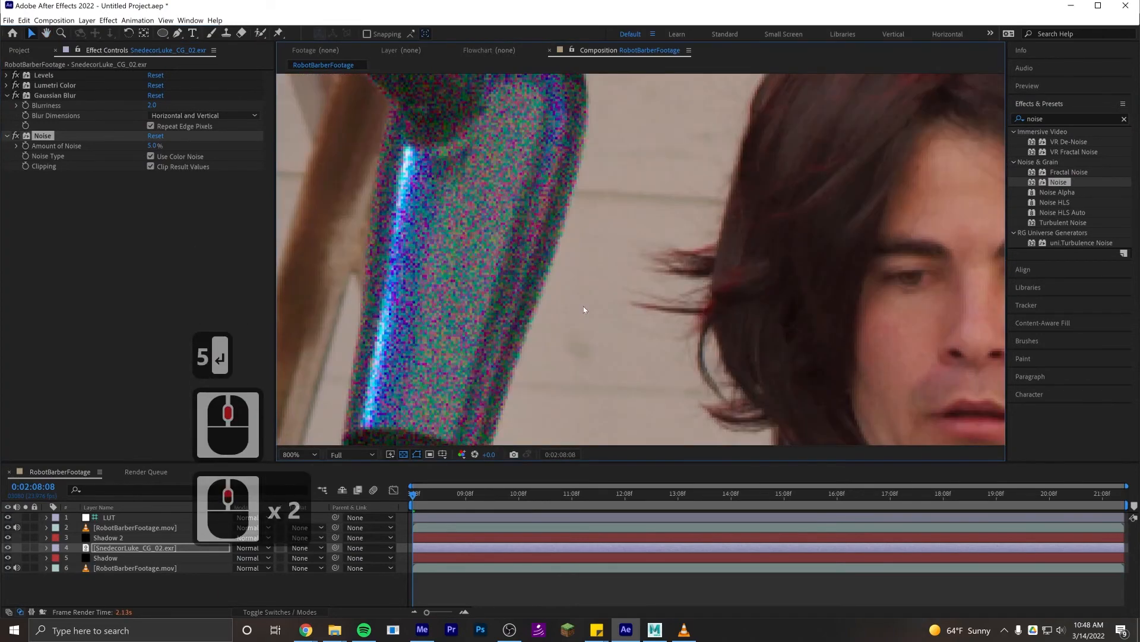
pyautogui.moveTo(583, 310); pyautogui.dragTo(663, 200)
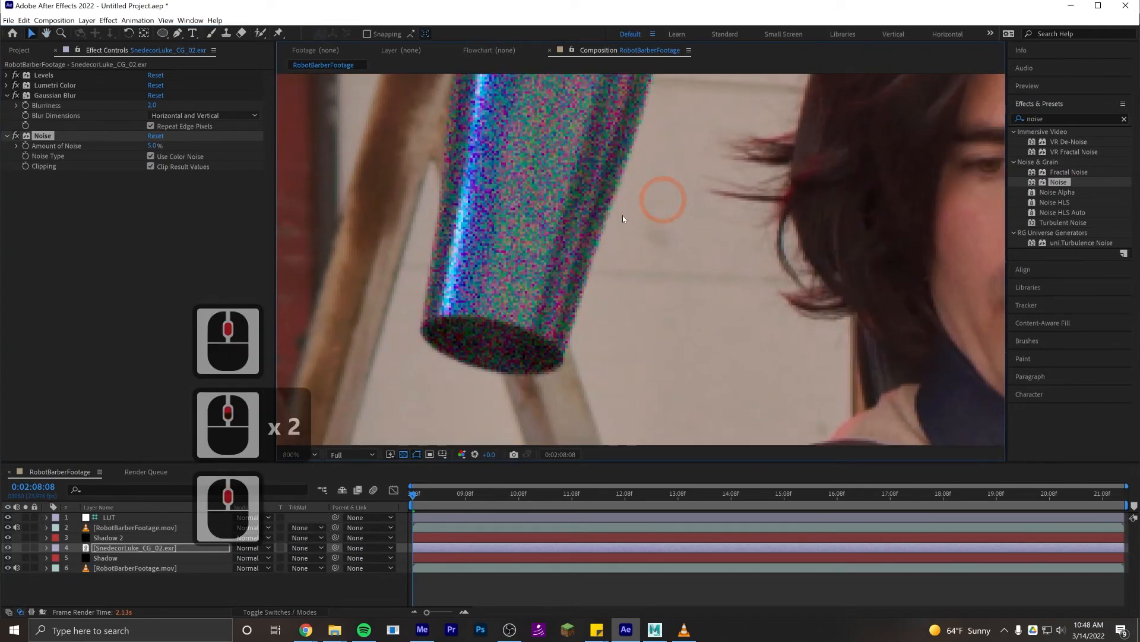
pyautogui.click(154, 146)
pyautogui.write('1')
pyautogui.press('Return')
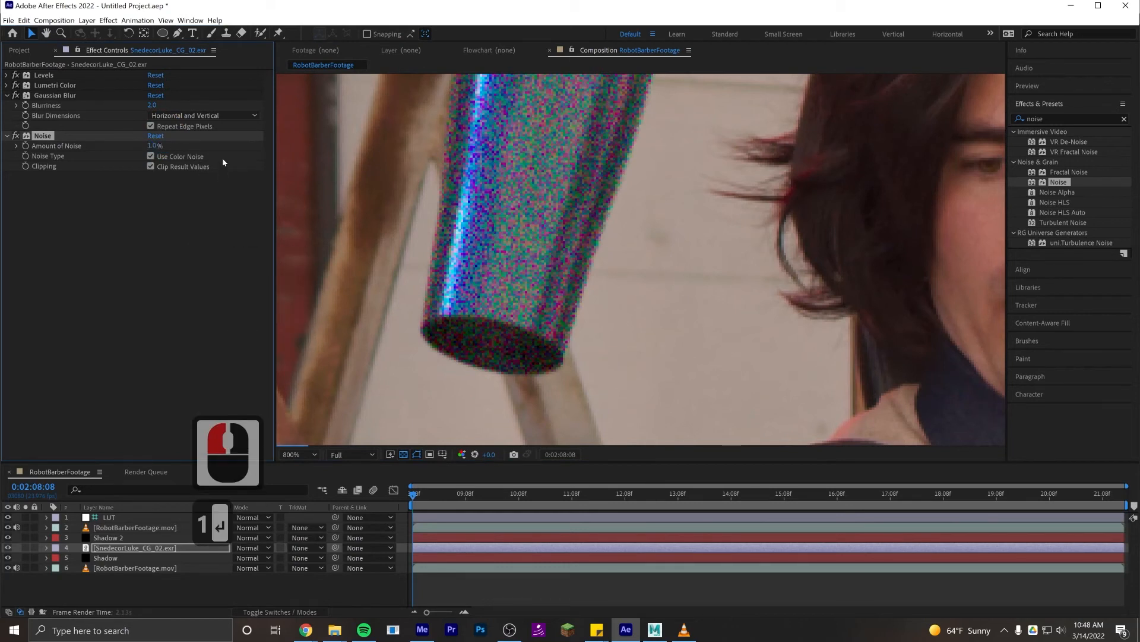
# - Collapse the Gaussian Blur settings and toggle the effect off and on to compare the nozzle with and without blur
pyautogui.click(8, 96)
pyautogui.click(16, 95)
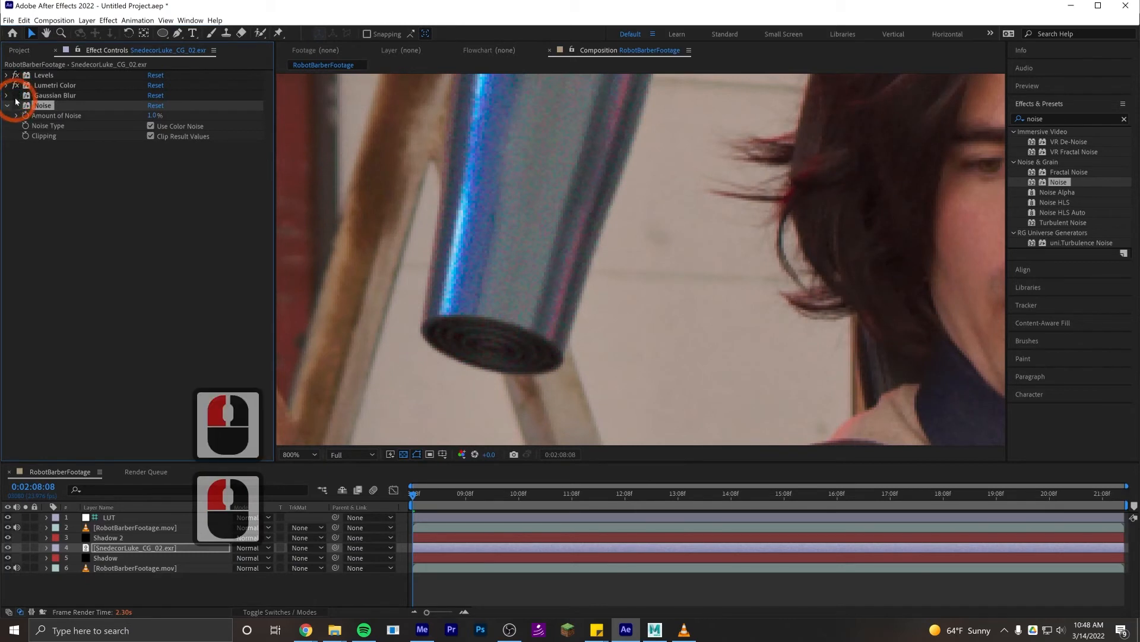
pyautogui.click(16, 95)
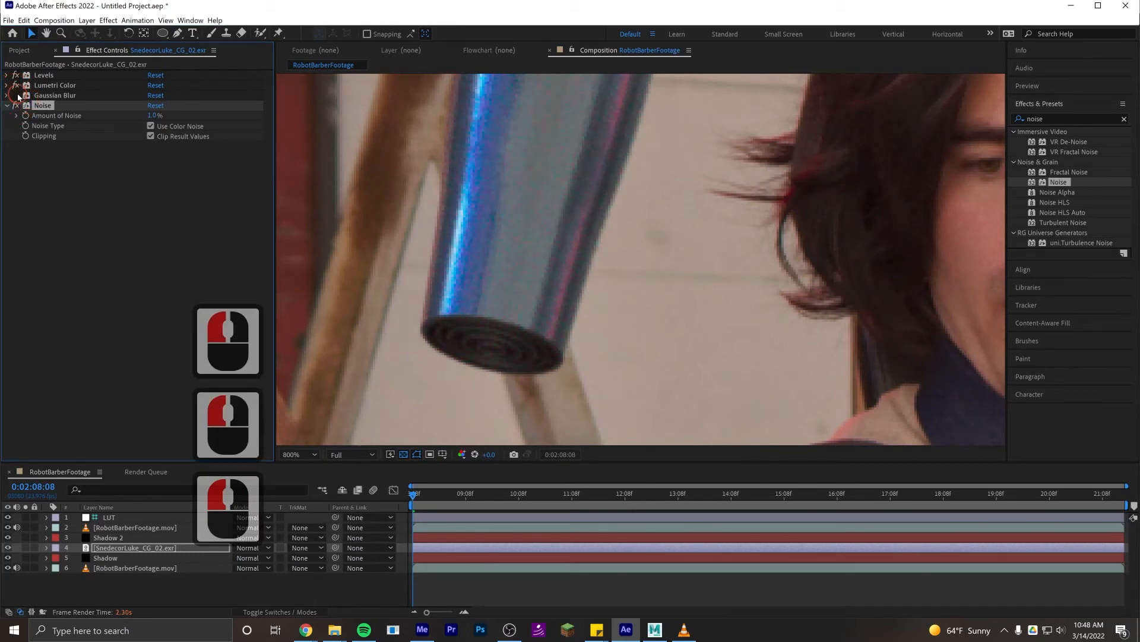
pyautogui.moveTo(17, 95); pyautogui.dragTo(17, 106)
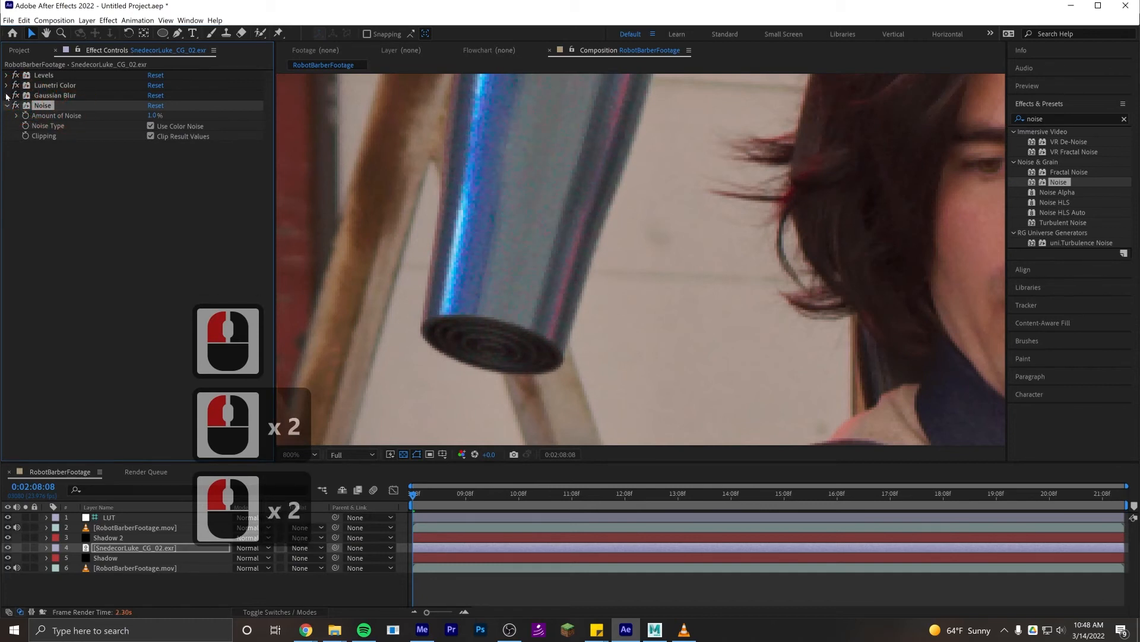
# - Set the Gaussian Blur Blurriness on the CG robot layer to 2.5 and check the result against the footage
pyautogui.doubleClick(42, 97)
pyautogui.click(152, 105)
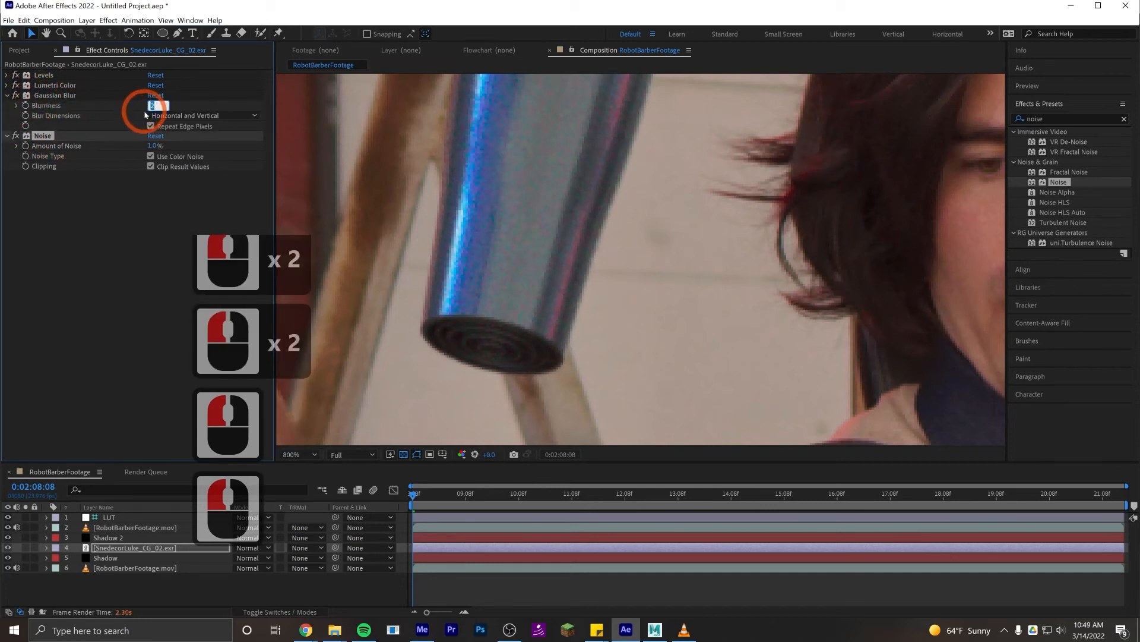
pyautogui.write('2.5')
pyautogui.press('Return')
pyautogui.click(146, 297)
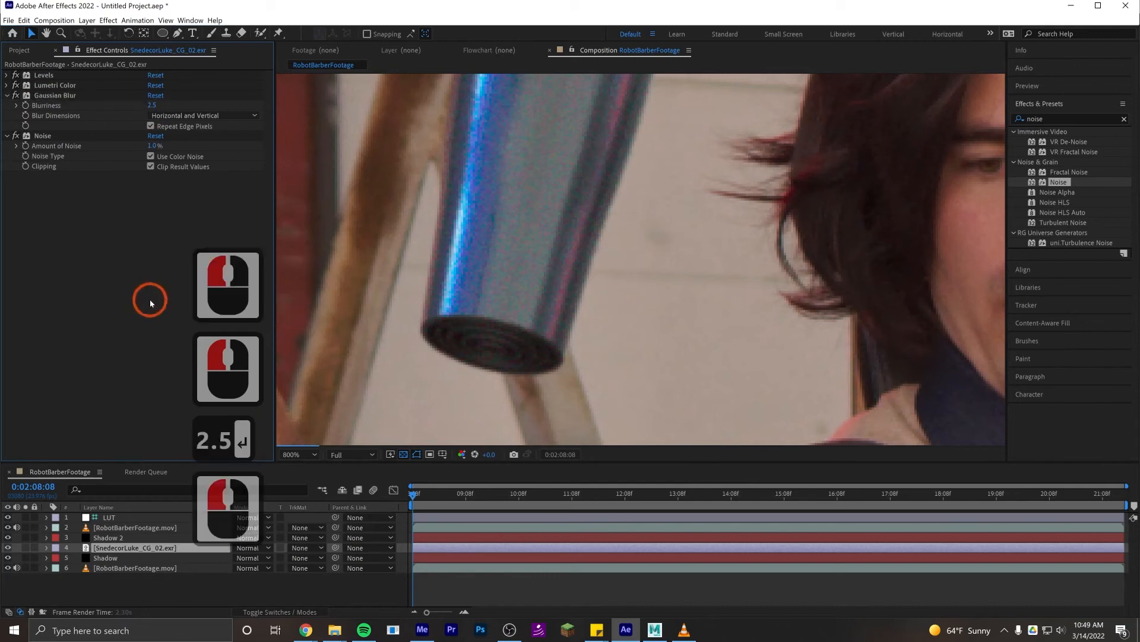
pyautogui.scroll(-4, 664, 319)
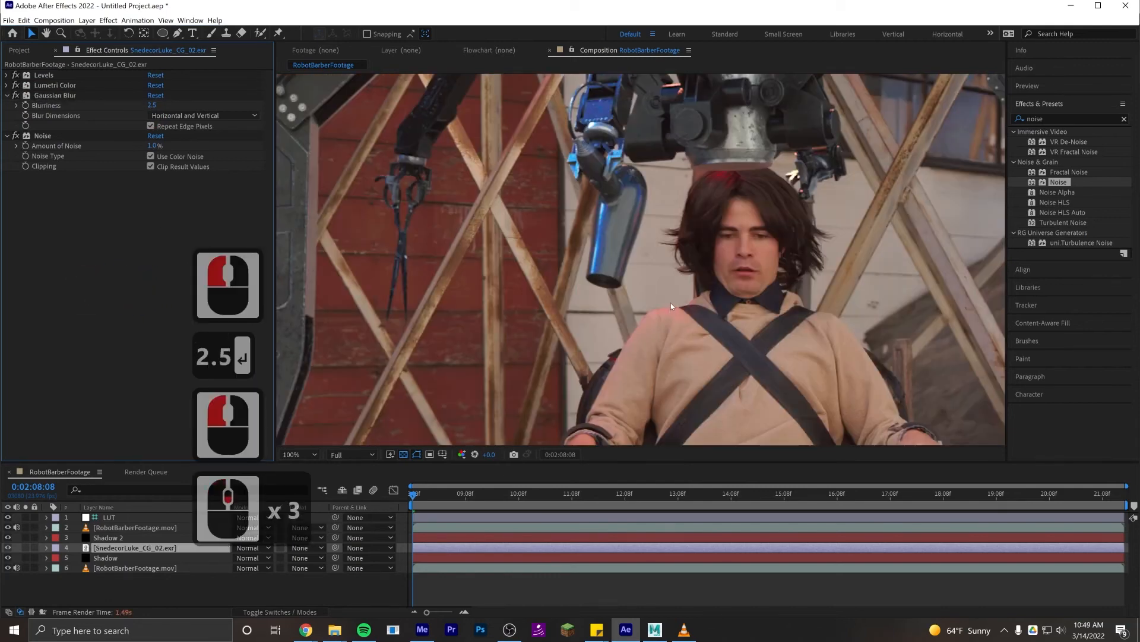
pyautogui.scroll(-3, 638, 265)
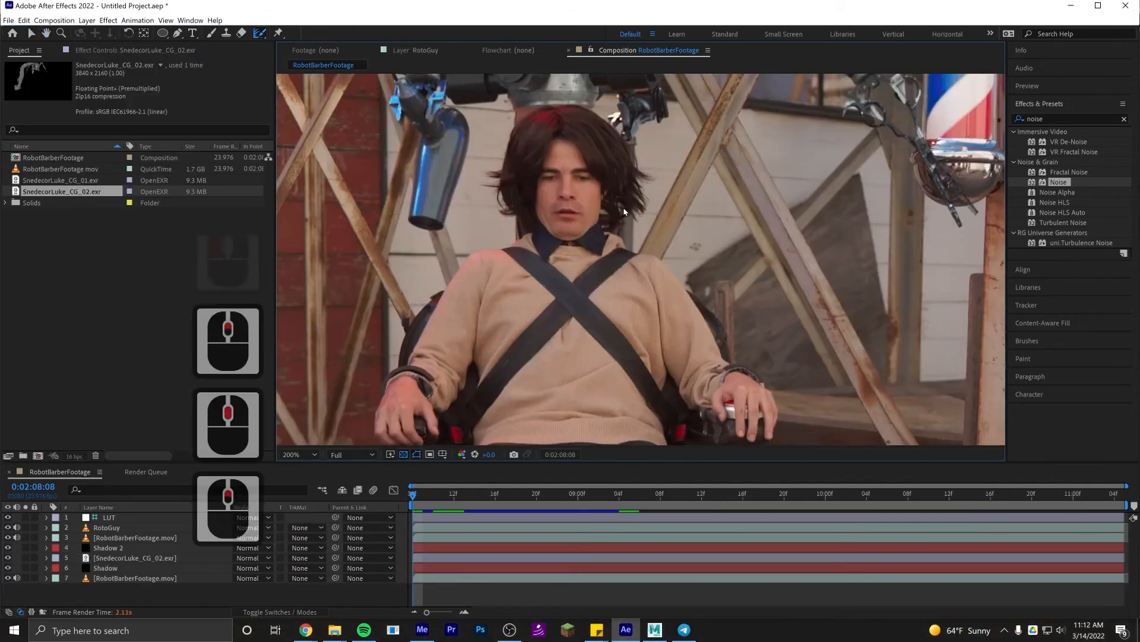
# - Set the CG robot layer's Gaussian Blur Blurriness to 4 and review the robot around the seated man
pyautogui.click(130, 562)
pyautogui.click(110, 49)
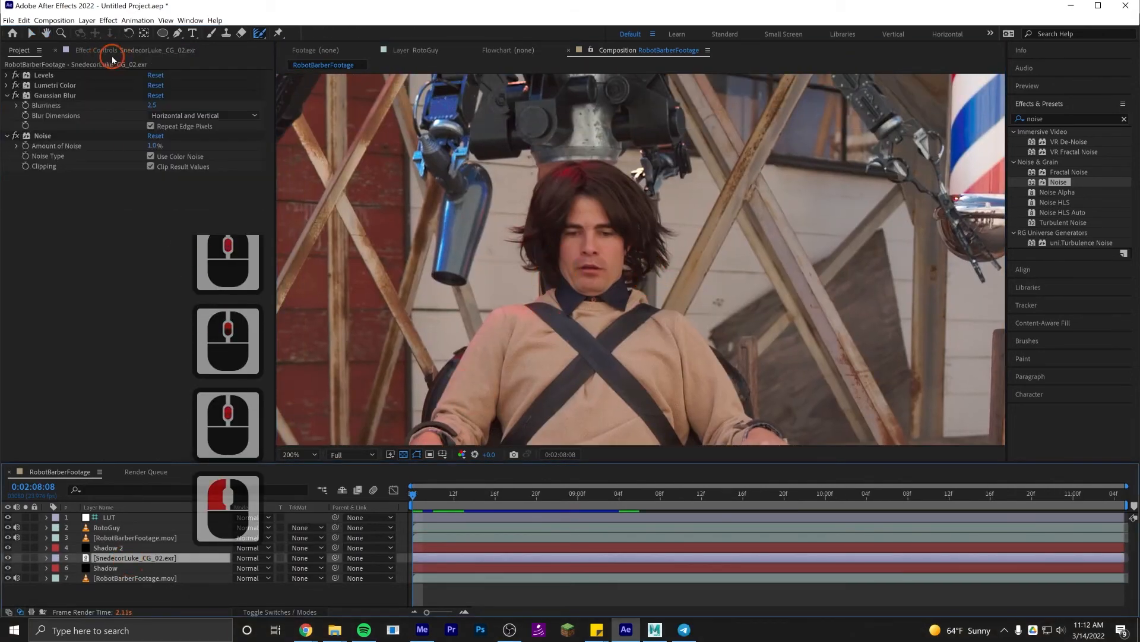
pyautogui.click(153, 105)
pyautogui.write('4')
pyautogui.press('Return')
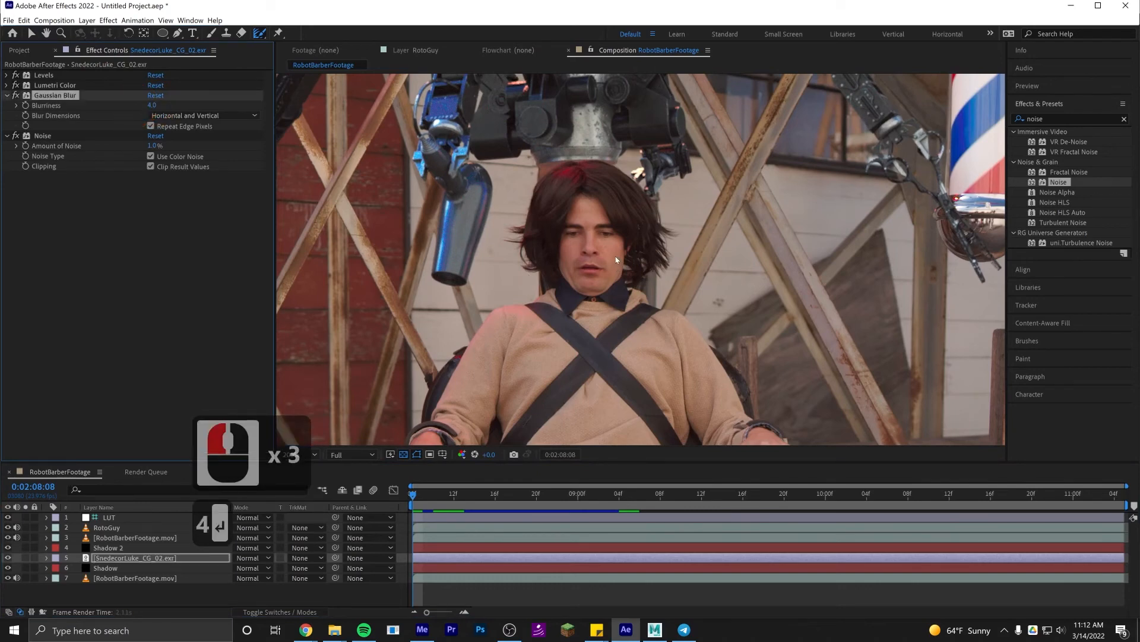
pyautogui.scroll(-3, 618, 254)
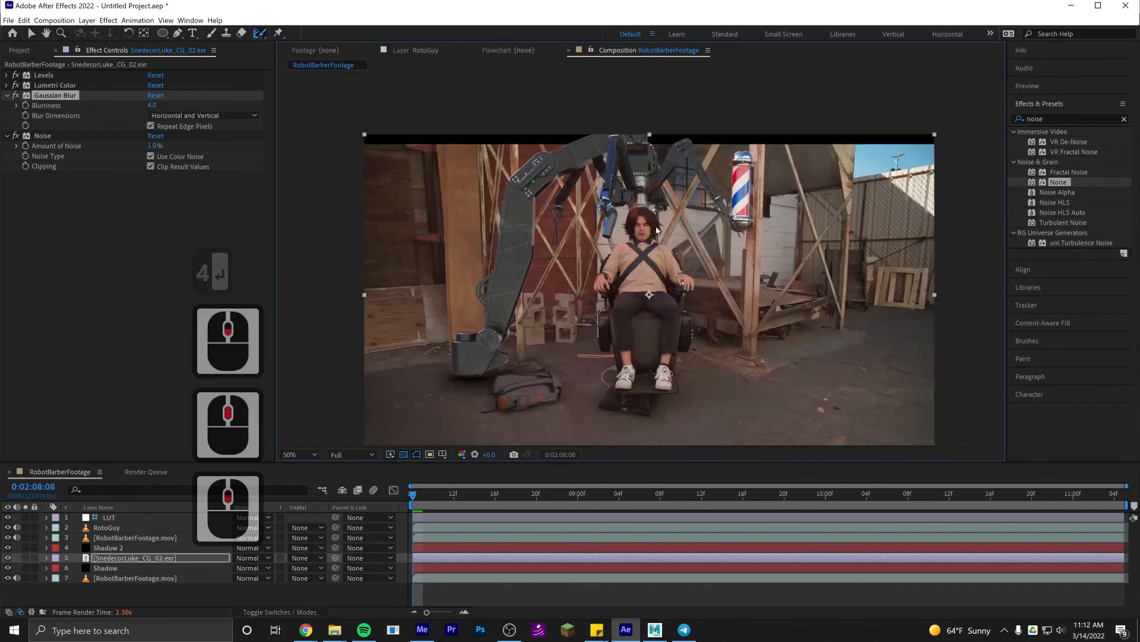
pyautogui.moveTo(657, 231); pyautogui.dragTo(653, 205)
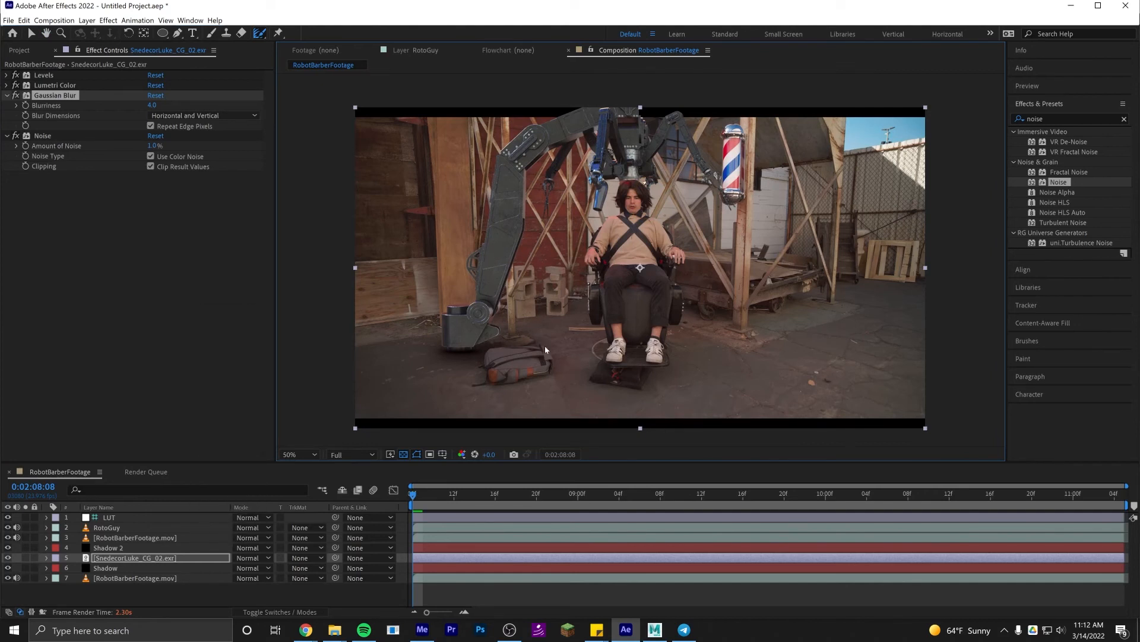
# - Set the Tint in the Lumetri Color white balance of the CG robot layer to 7
pyautogui.click(155, 560)
pyautogui.click(7, 86)
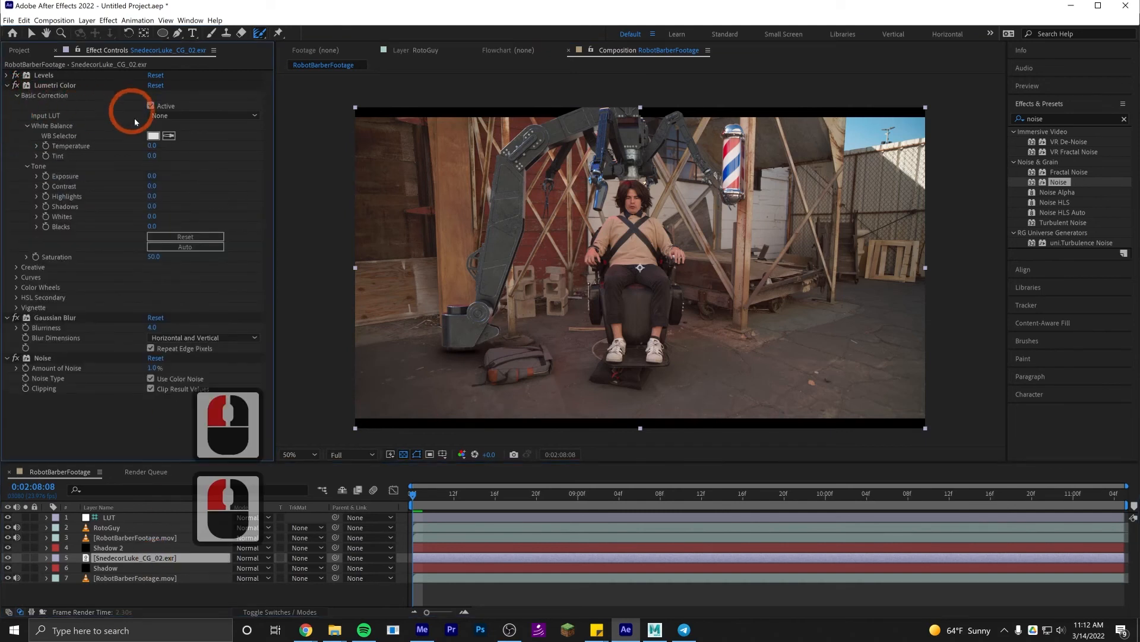
pyautogui.moveTo(156, 154); pyautogui.dragTo(163, 154)
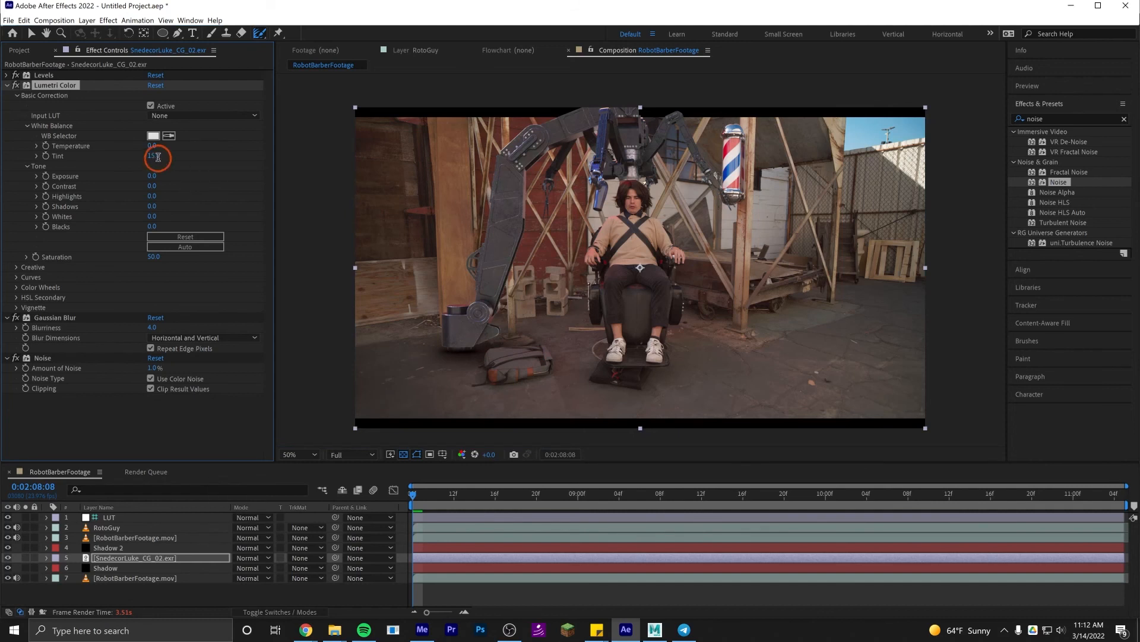
pyautogui.click(158, 157)
pyautogui.write('7')
pyautogui.press('Return')
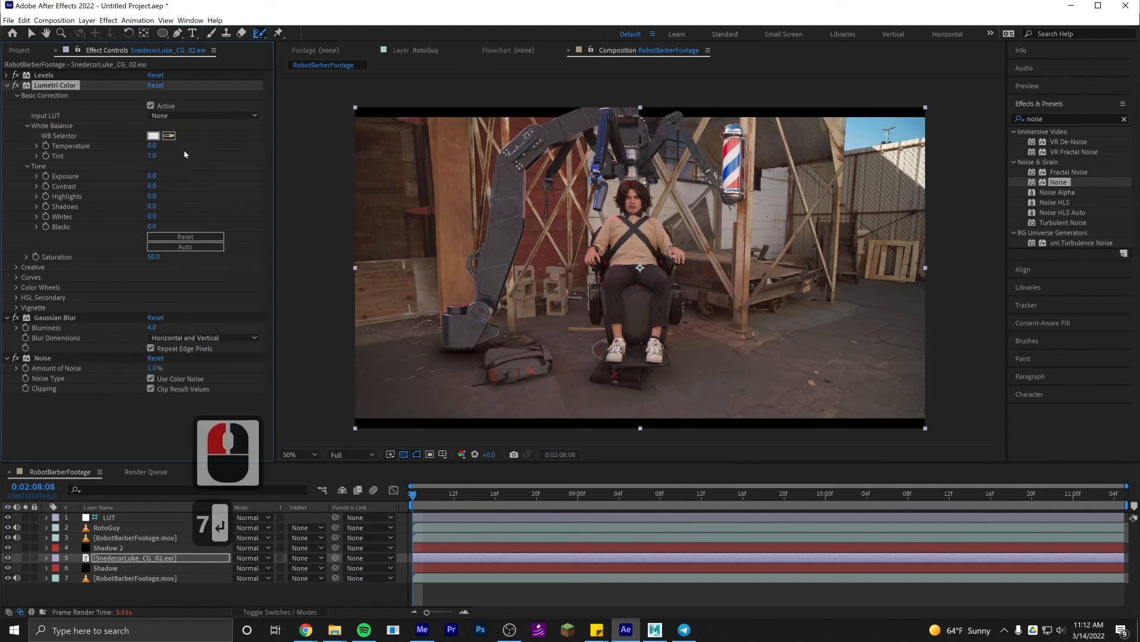
# - Limit the composition's work area to the single frame at 0:02:08:08
pyautogui.click(474, 594)
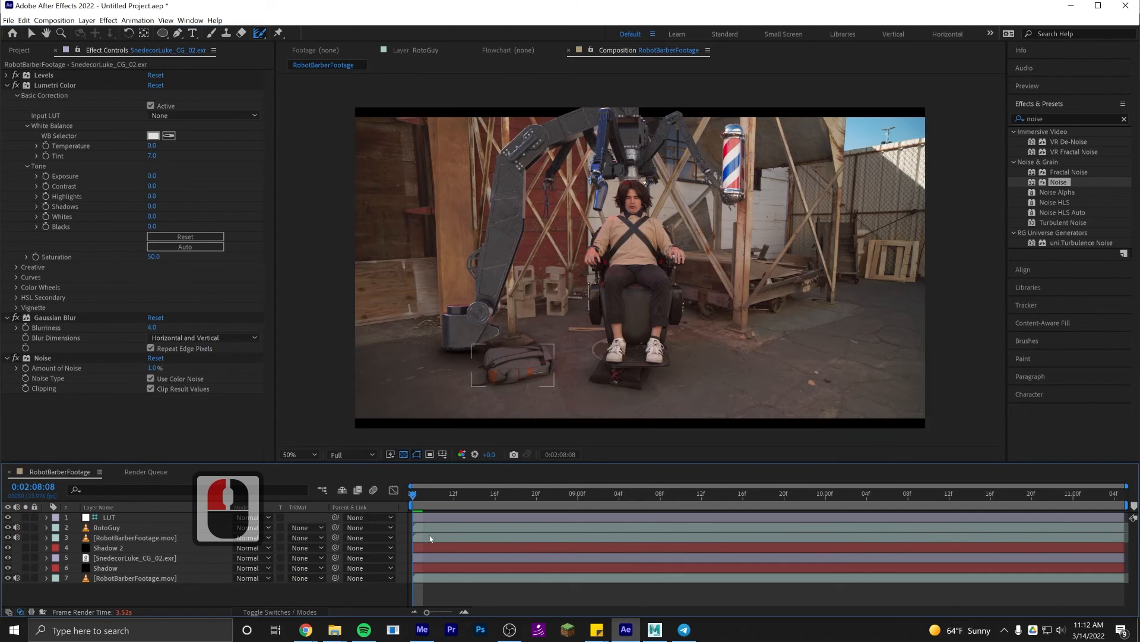
pyautogui.press('b')
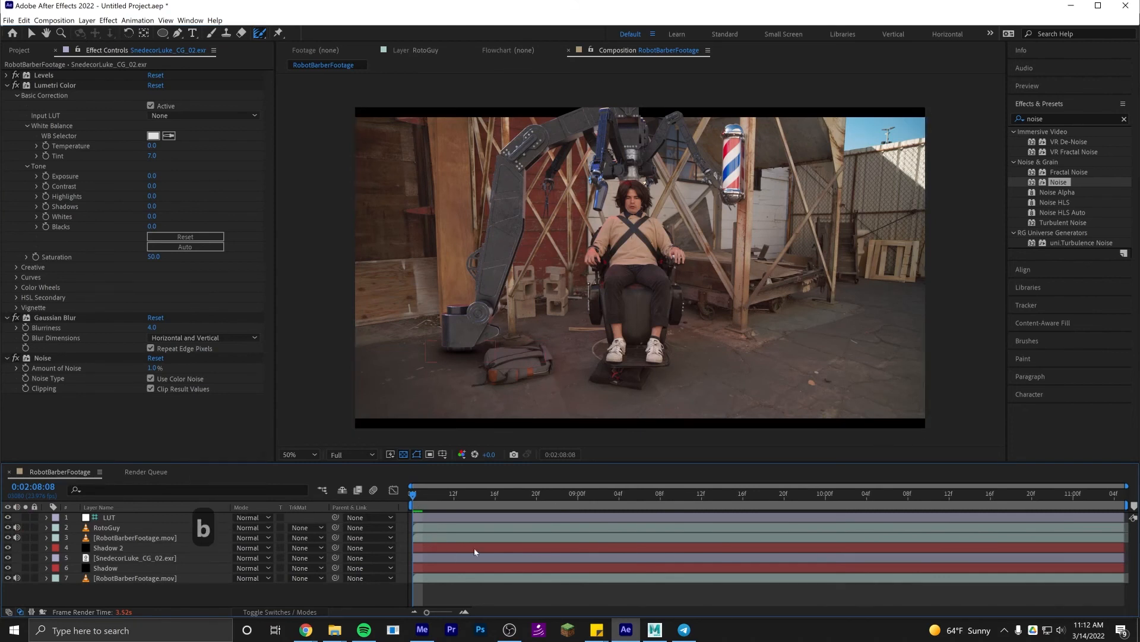
pyautogui.press('n')
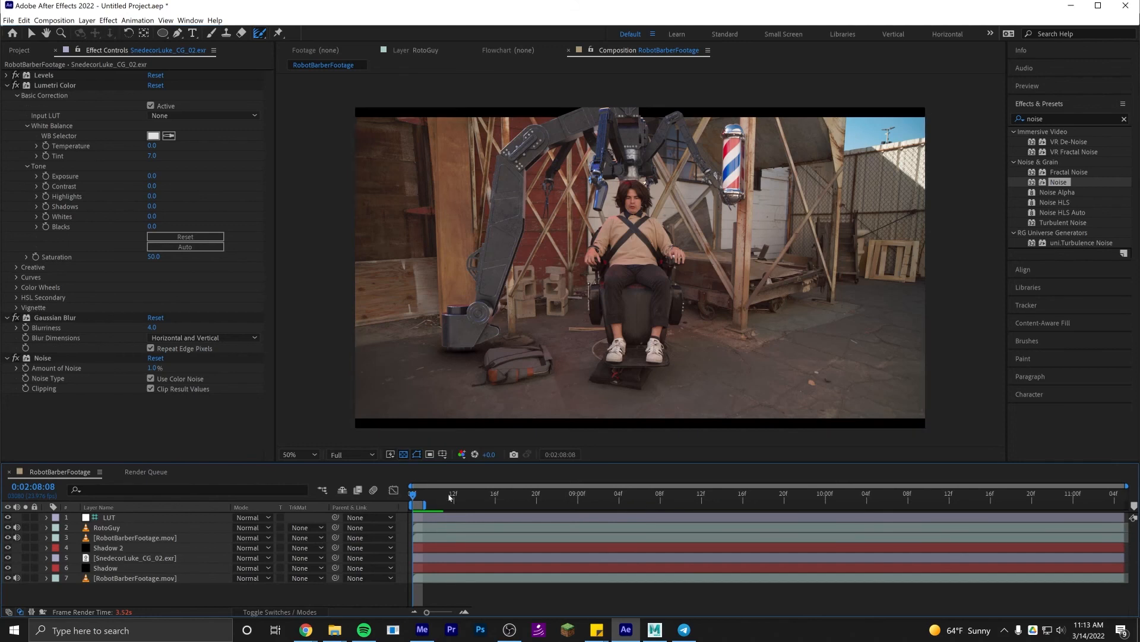
pyautogui.click(419, 505)
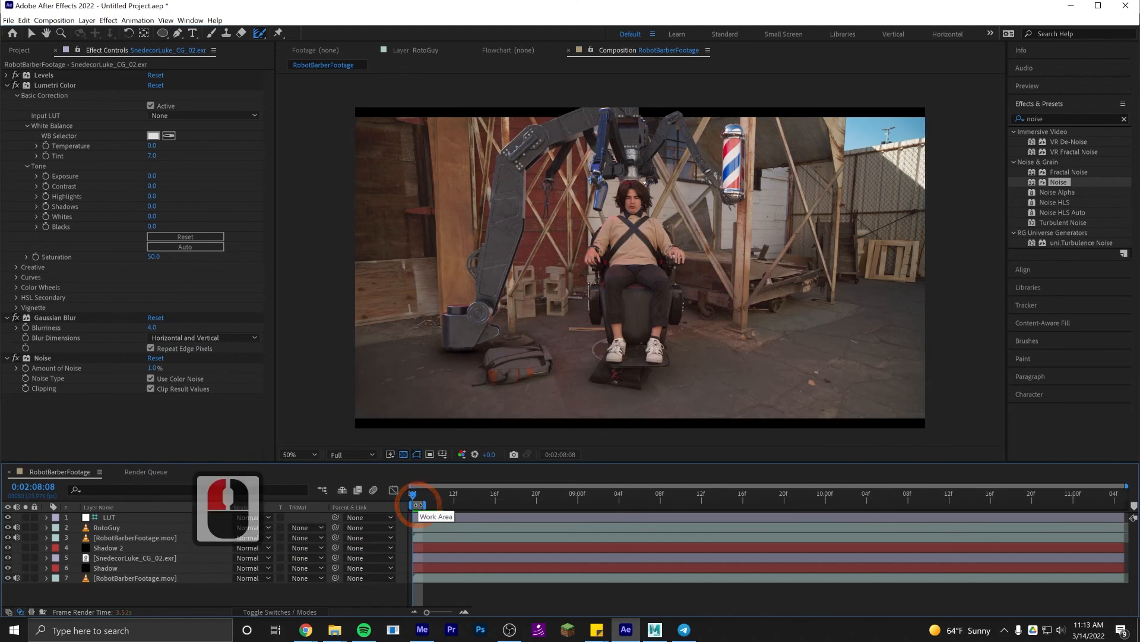
# - Add the RobotBarberFootage composition to the render queue and set its output format to TIFF Sequence with RGB channels
pyautogui.hotkey('ctrl', 'm')
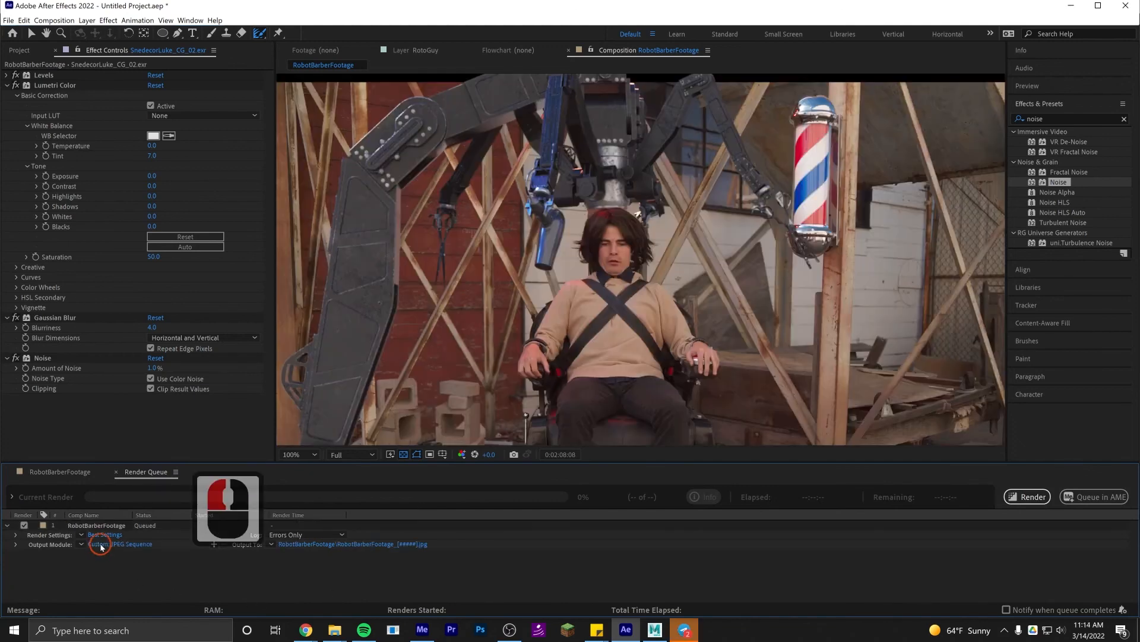
pyautogui.click(101, 544)
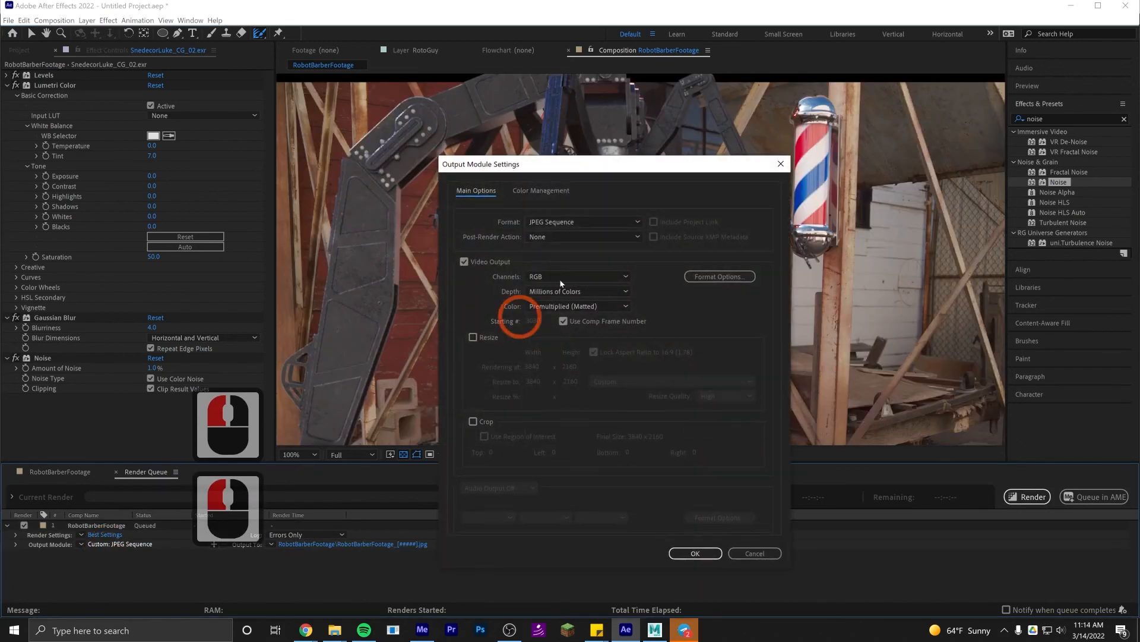
pyautogui.click(581, 221)
pyautogui.click(547, 389)
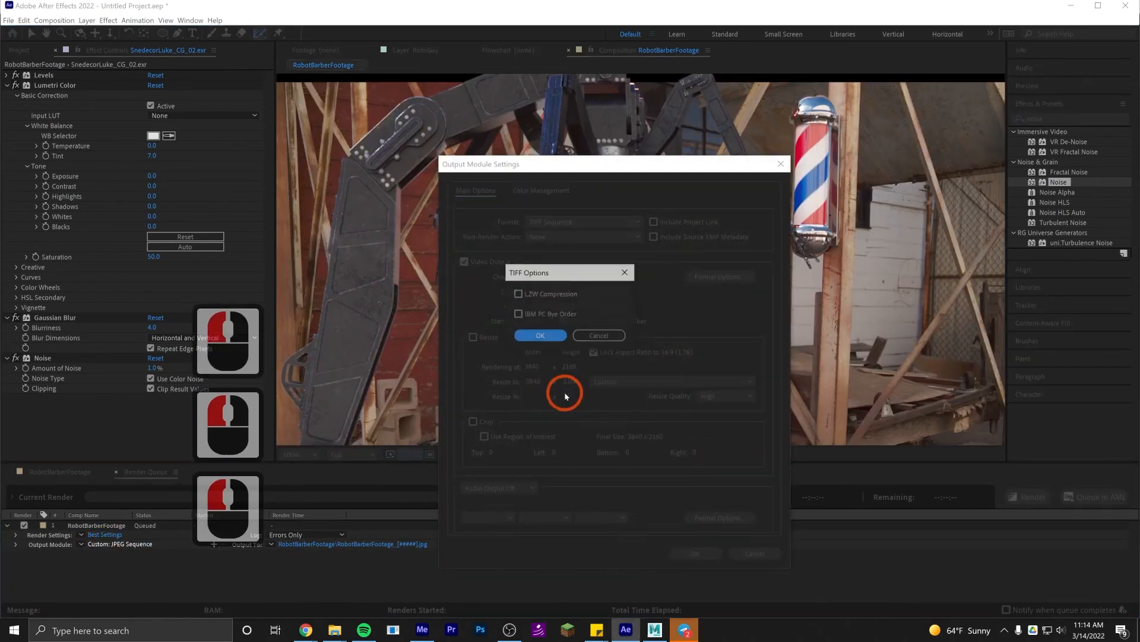
pyautogui.click(540, 336)
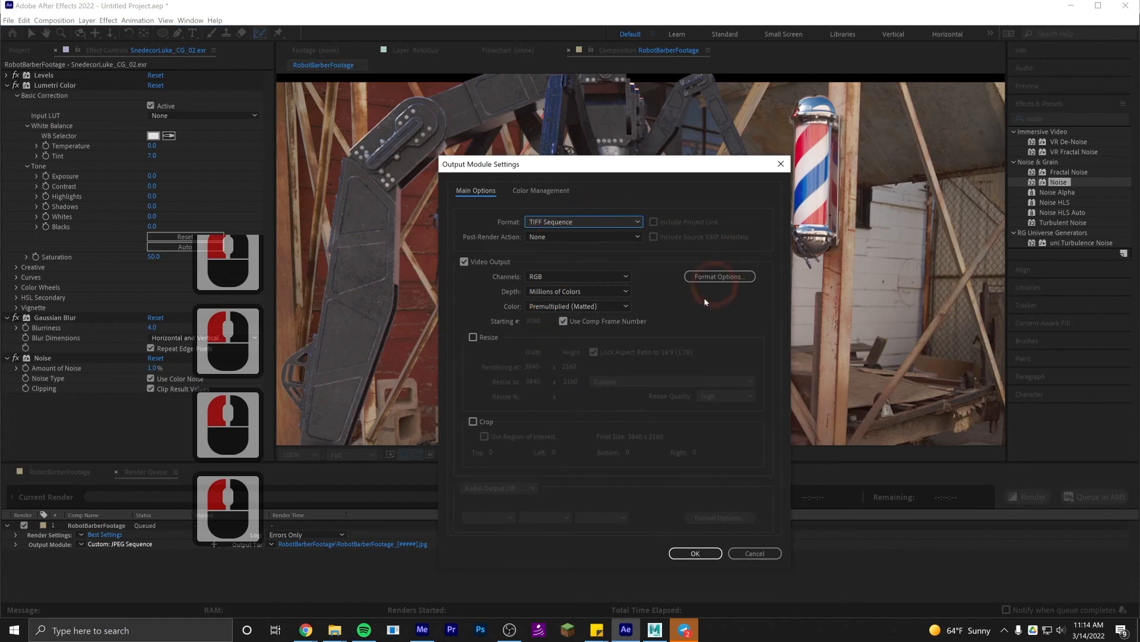
pyautogui.click(695, 553)
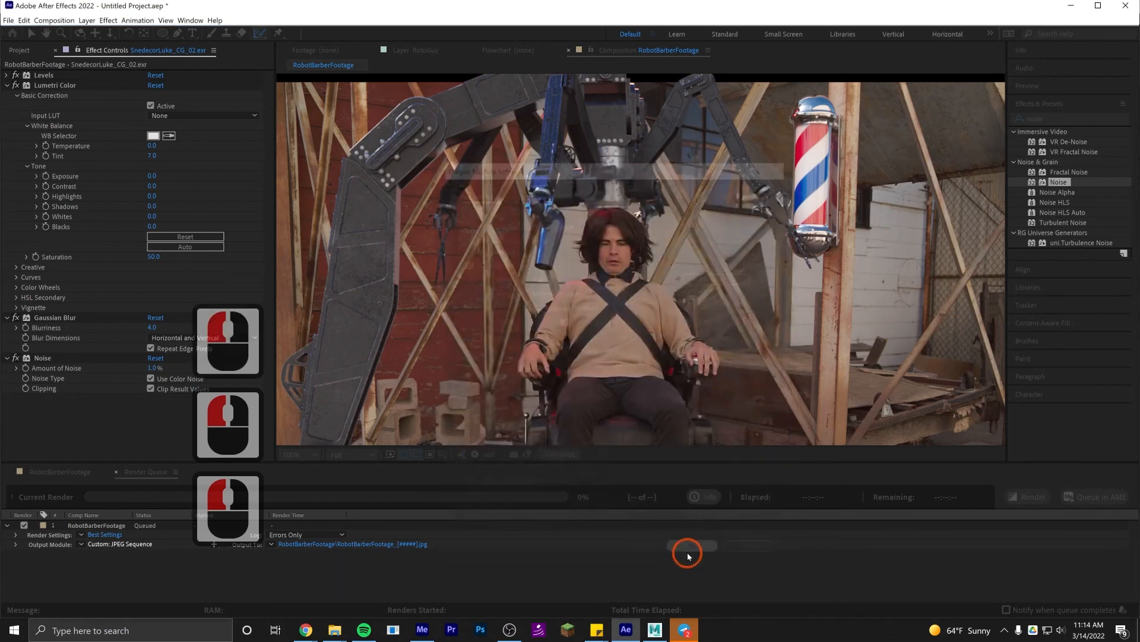
pyautogui.click(226, 576)
# - Set the render's output folder to G:\My Drive\Chapman\AVE 120\P04_3DCG_Compositing\Footage
pyautogui.click(318, 547)
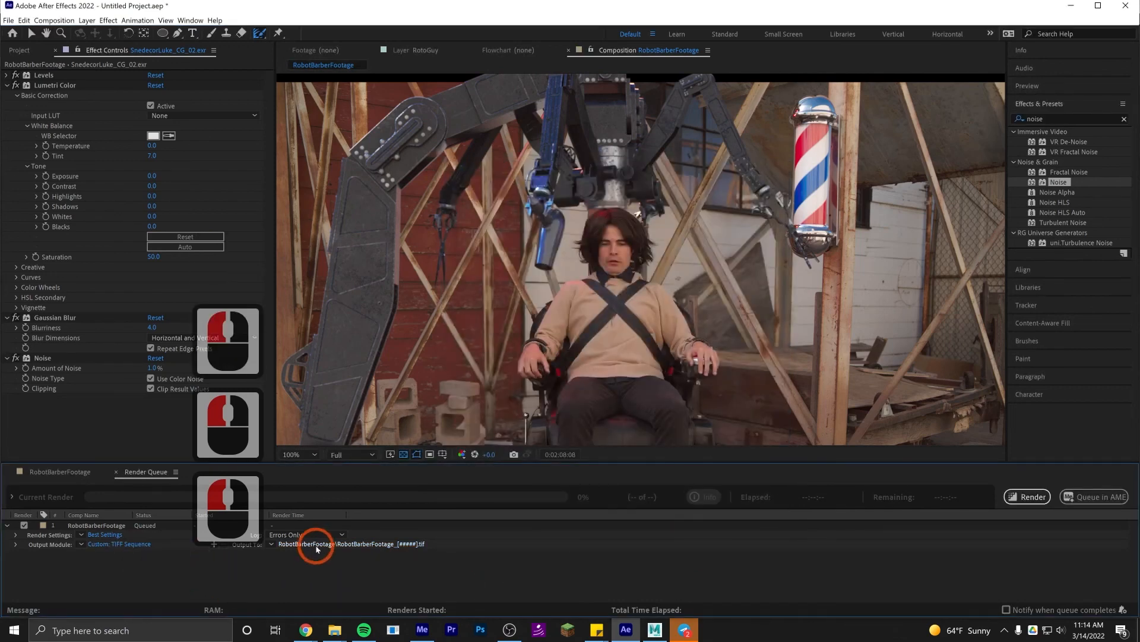
pyautogui.click(422, 56)
pyautogui.write('G:\\My Drive\\Chapman\\AVE 120\\P04_3DCG_Compositing\\Footage')
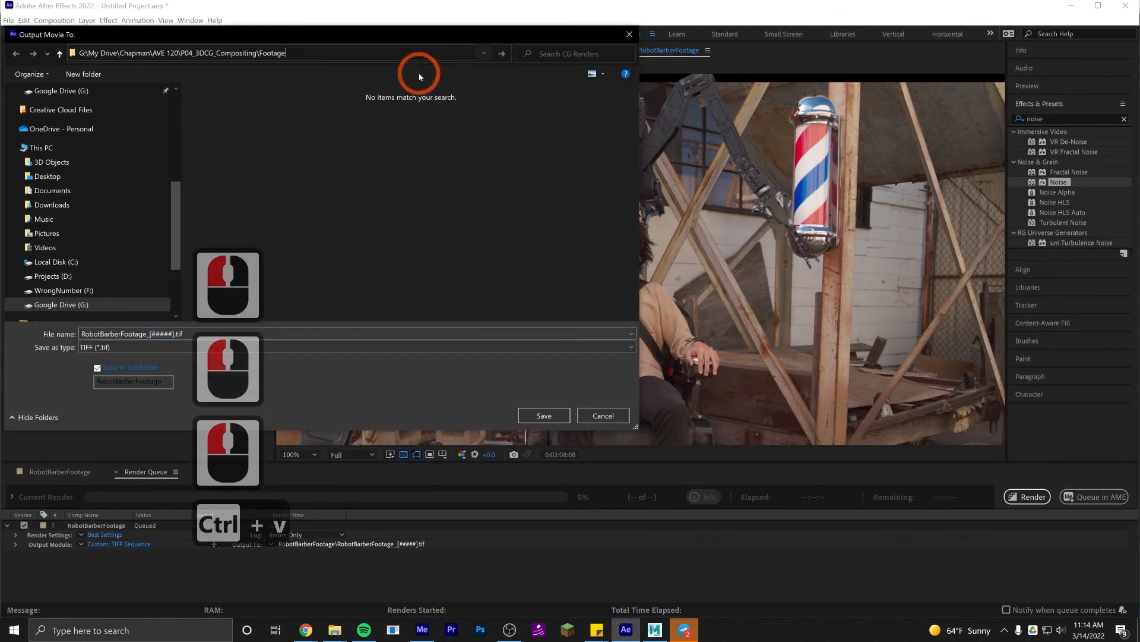
pyautogui.press('Return')
# - Name the output file with the artist's name followed by _CG_03, save the destination and render the queued frame
pyautogui.doubleClick(364, 334)
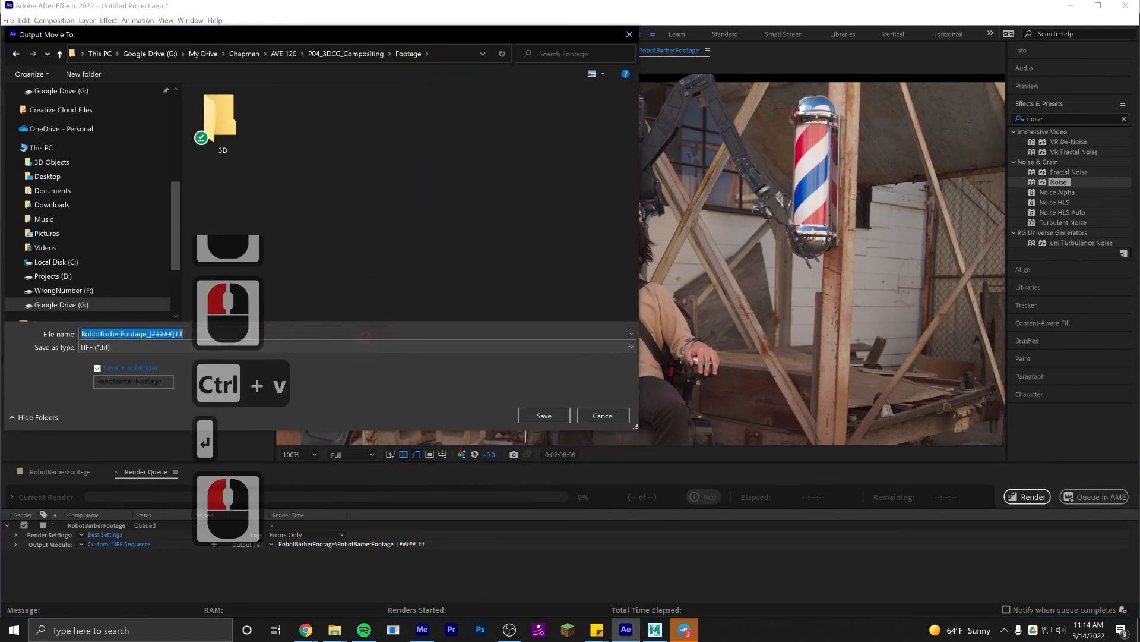
pyautogui.write('Snedecor')
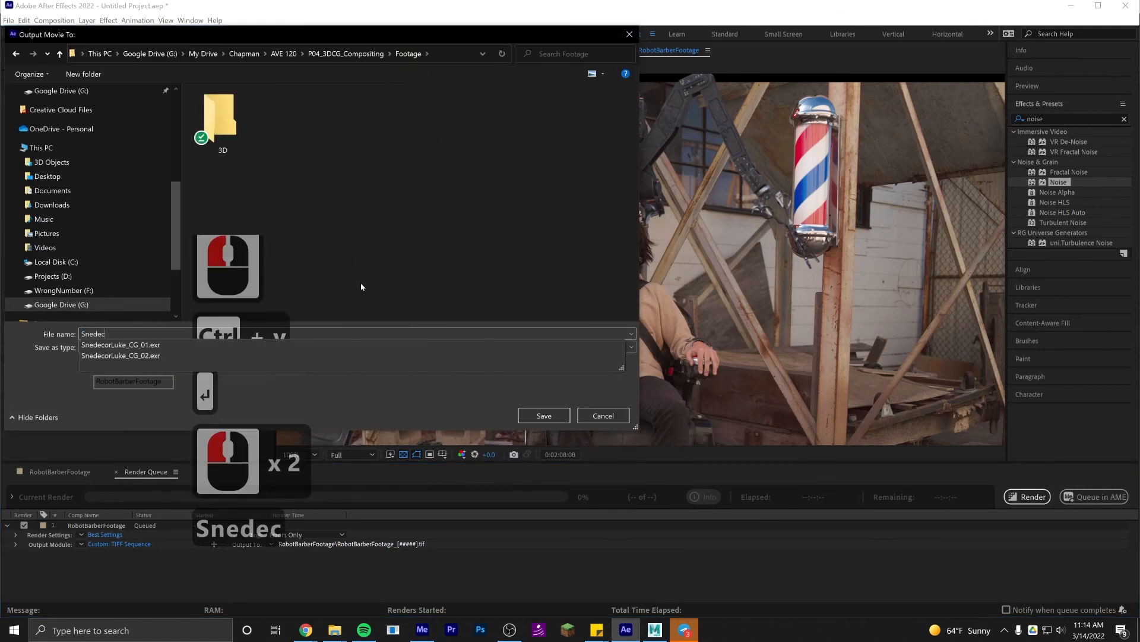
pyautogui.press('Down')
pyautogui.press('Left')
pyautogui.press('Left')
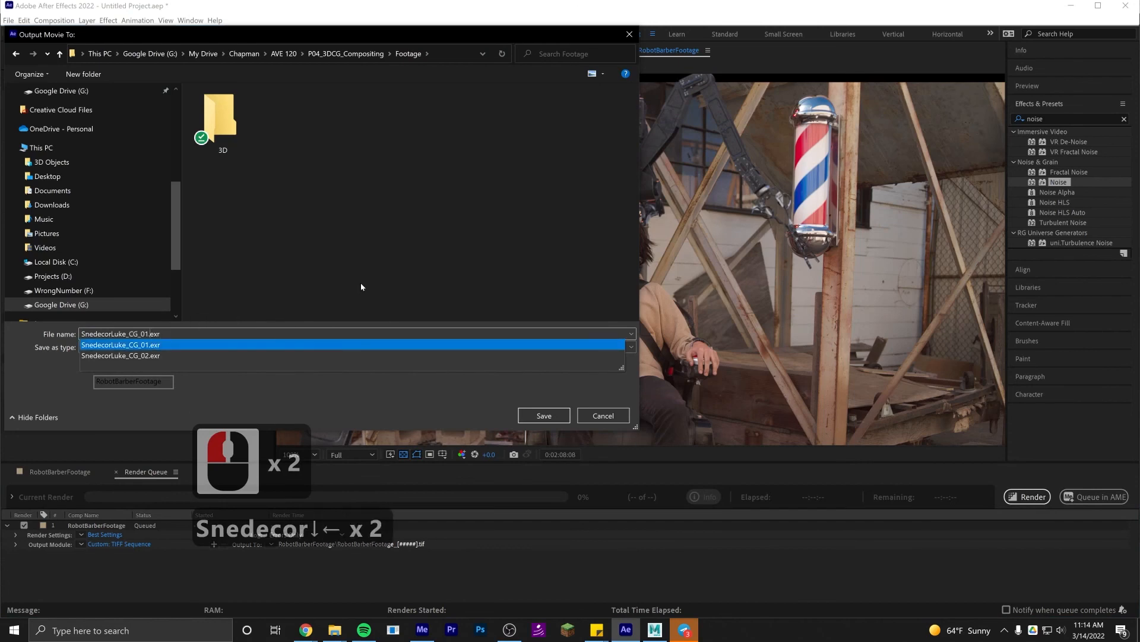
pyautogui.press('BackSpace')
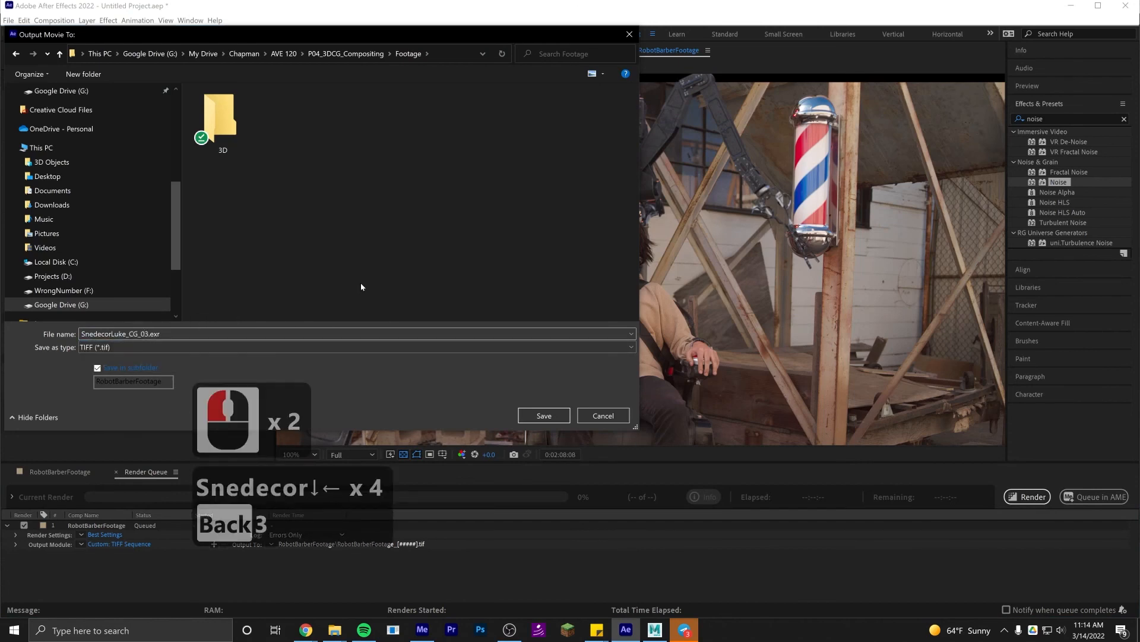
pyautogui.write('3')
pyautogui.press('Return')
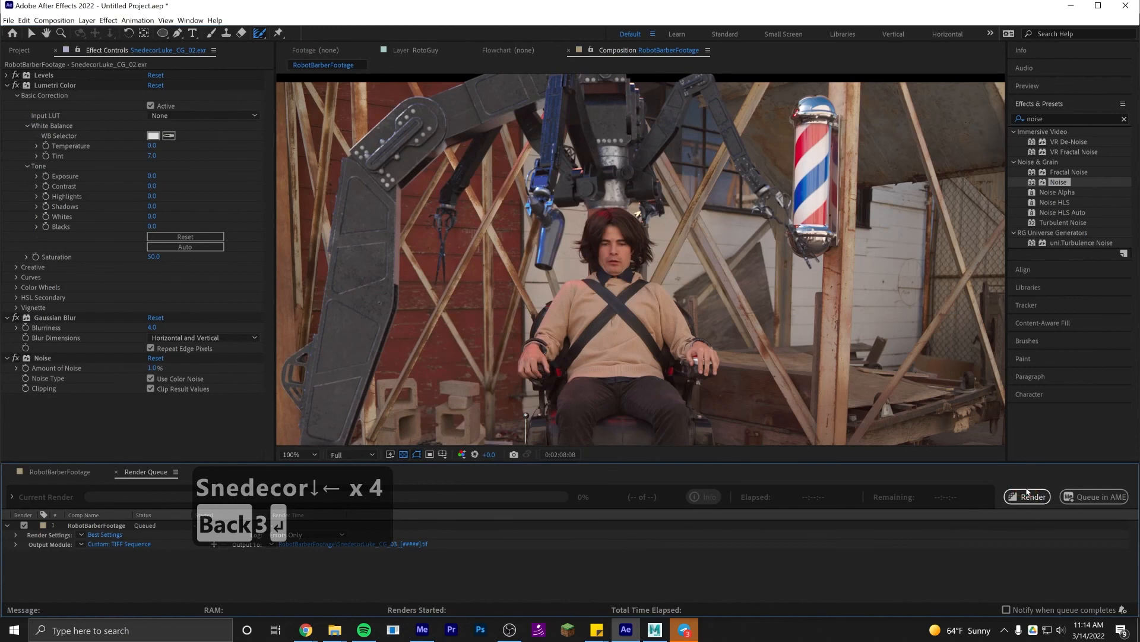
pyautogui.click(1028, 496)
pyautogui.click(1030, 502)
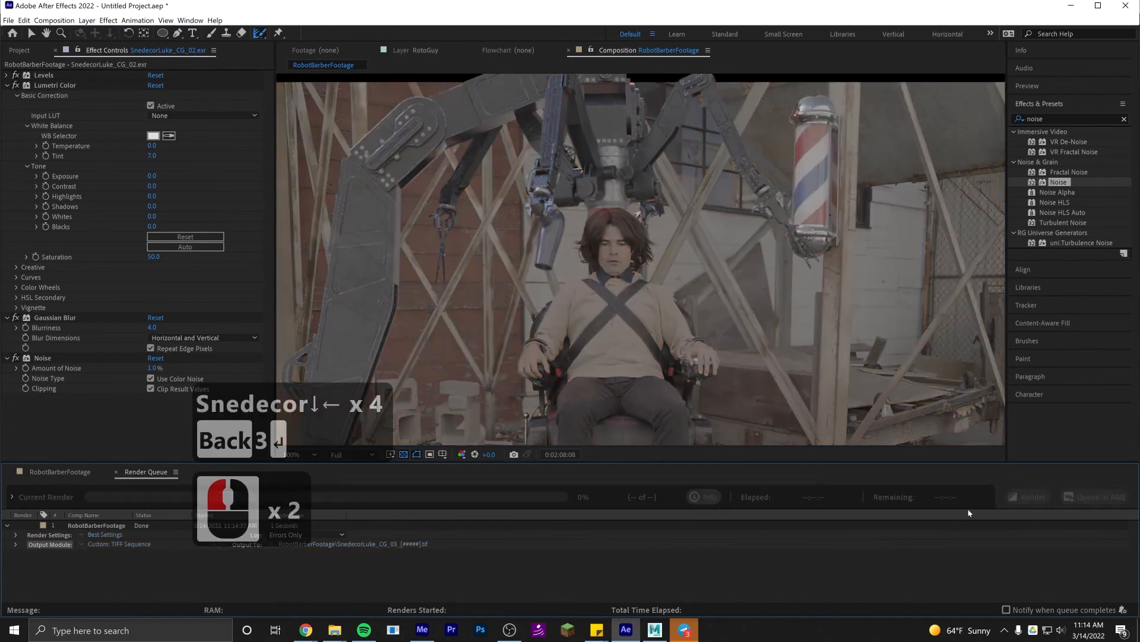